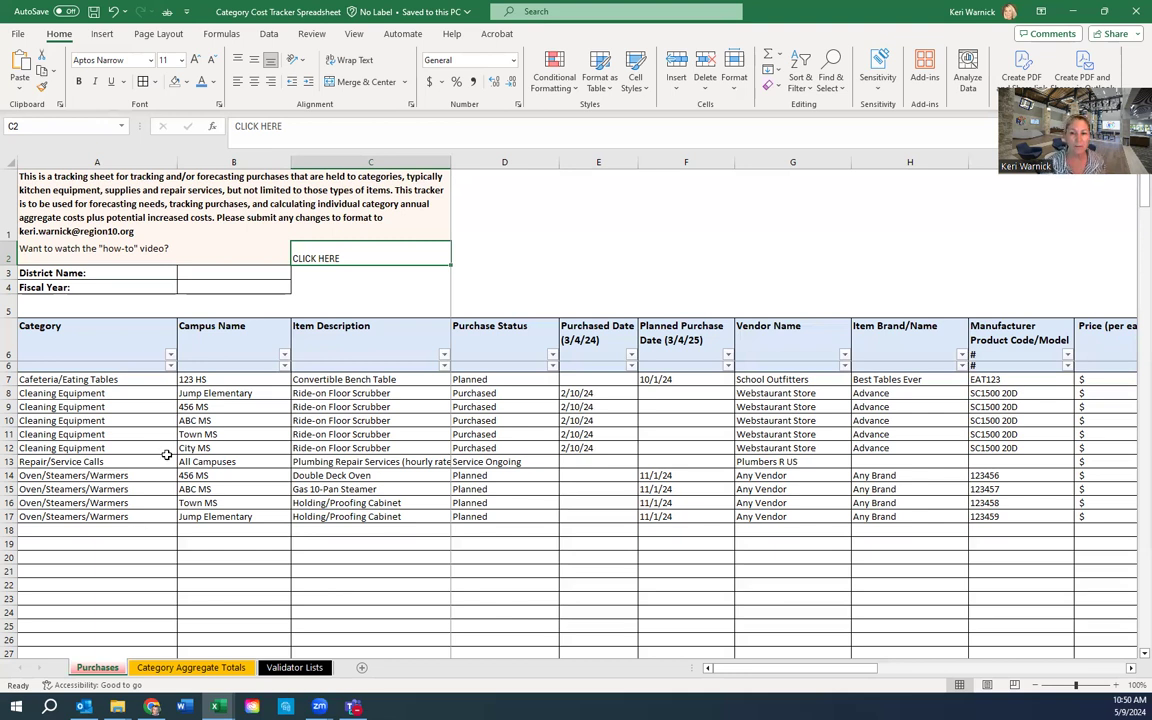
Hide row 1, which holds the tracking sheet's instructions.
{"action": "left_click", "coordinate": [68, 198]}
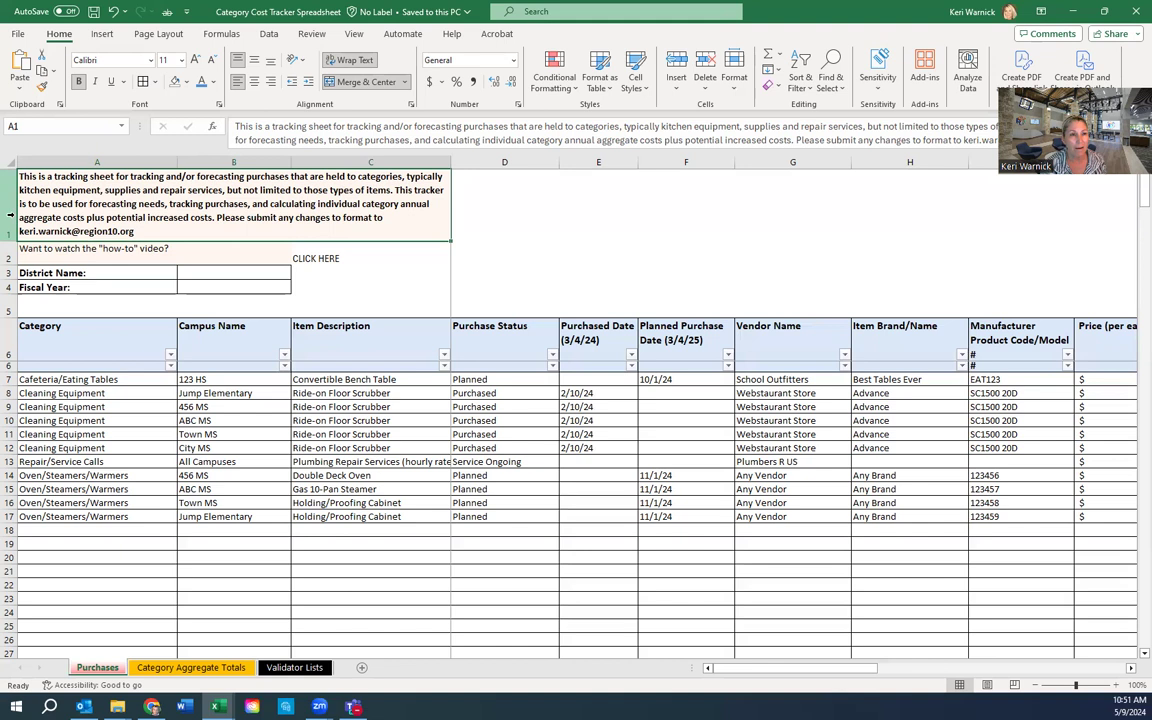
{"action": "left_click", "coordinate": [10, 214]}
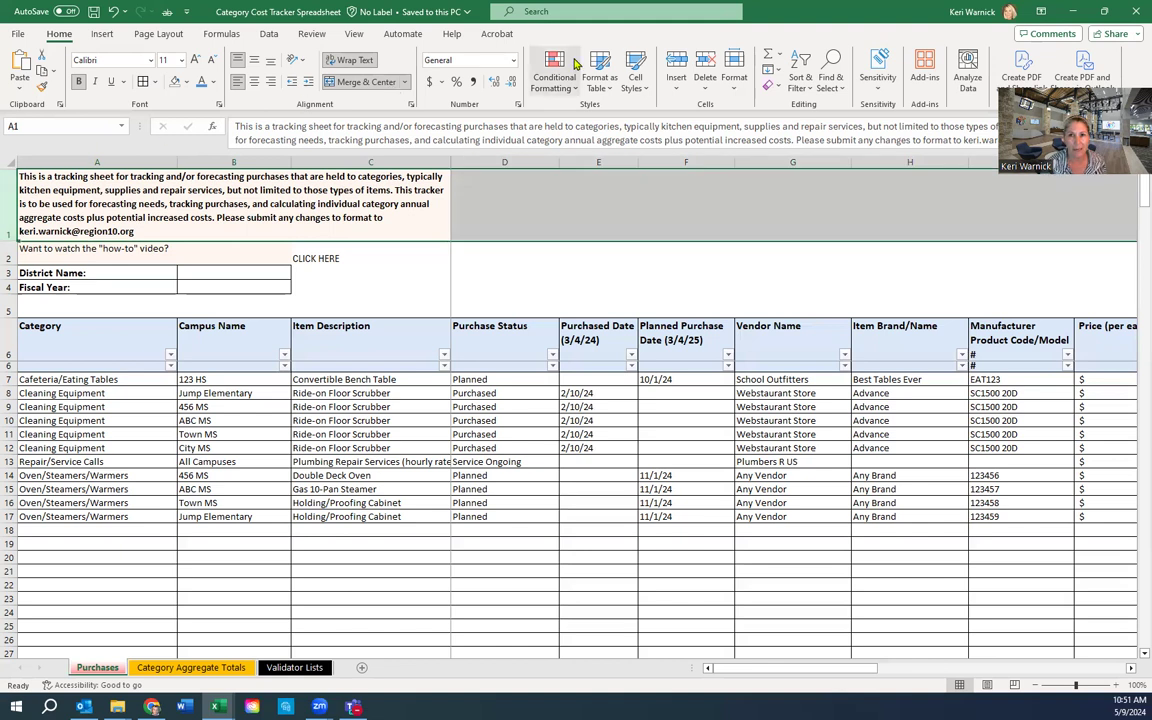
{"action": "right_click", "coordinate": [8, 212]}
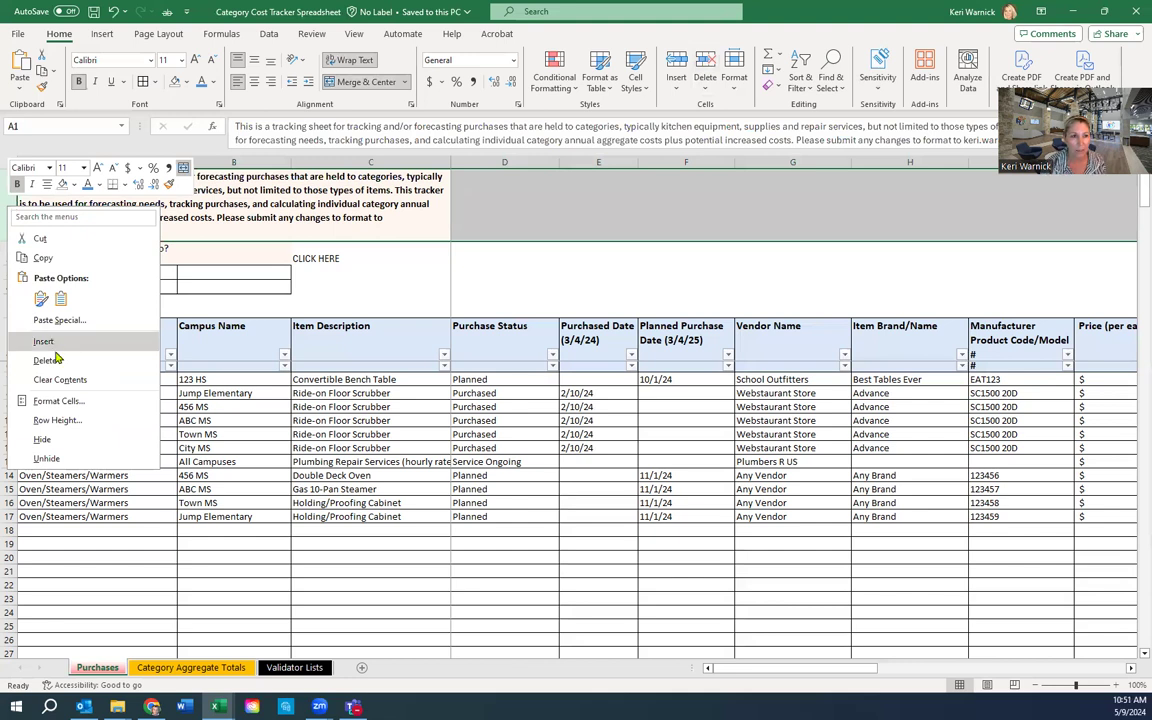
{"action": "left_click", "coordinate": [62, 444]}
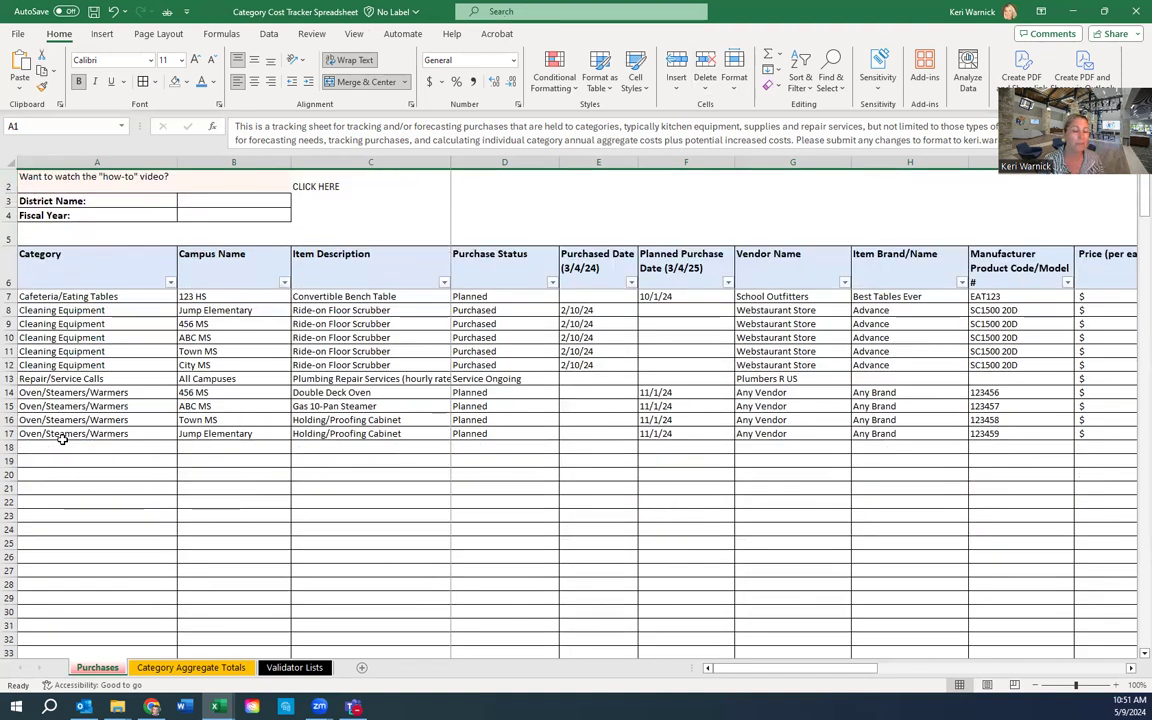
Unhide the instructions row across the whole Purchases sheet.
{"action": "left_click", "coordinate": [7, 161]}
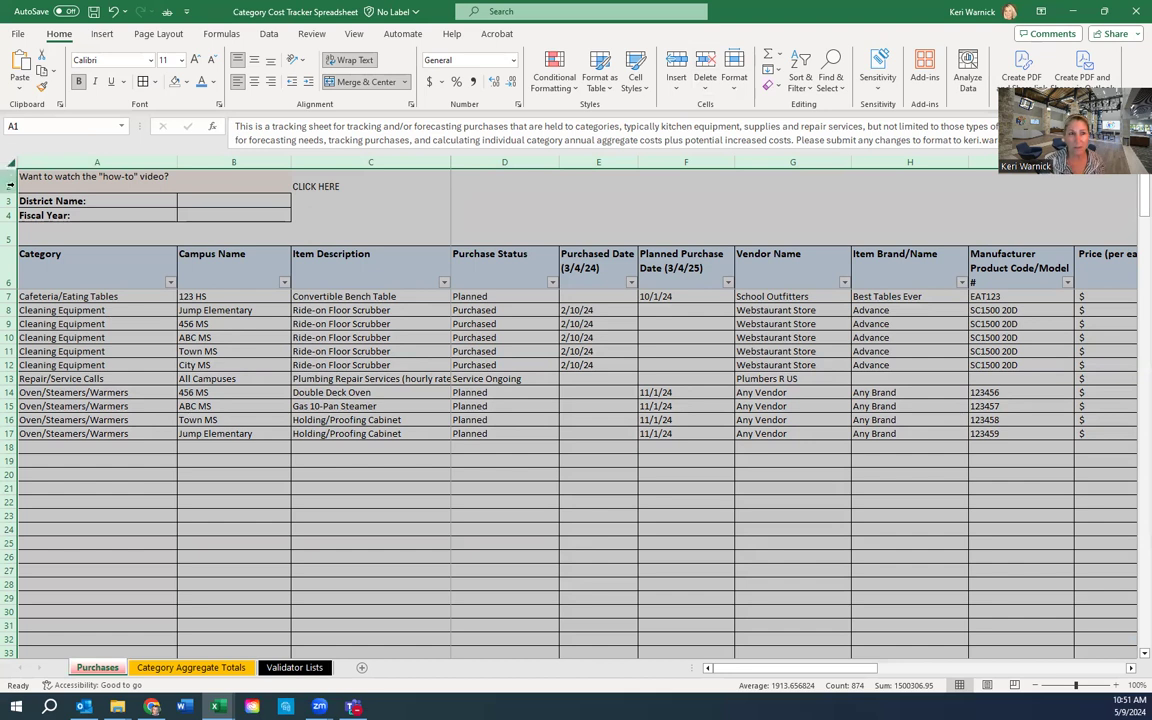
{"action": "right_click", "coordinate": [10, 185]}
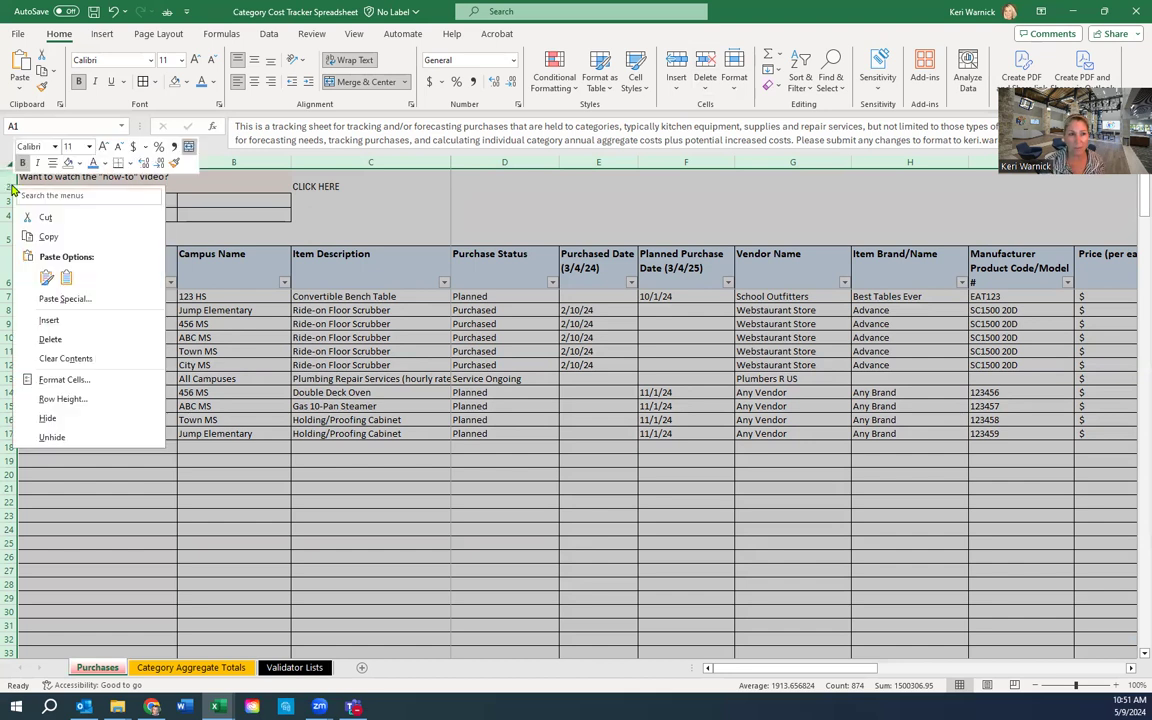
{"action": "left_click", "coordinate": [70, 437]}
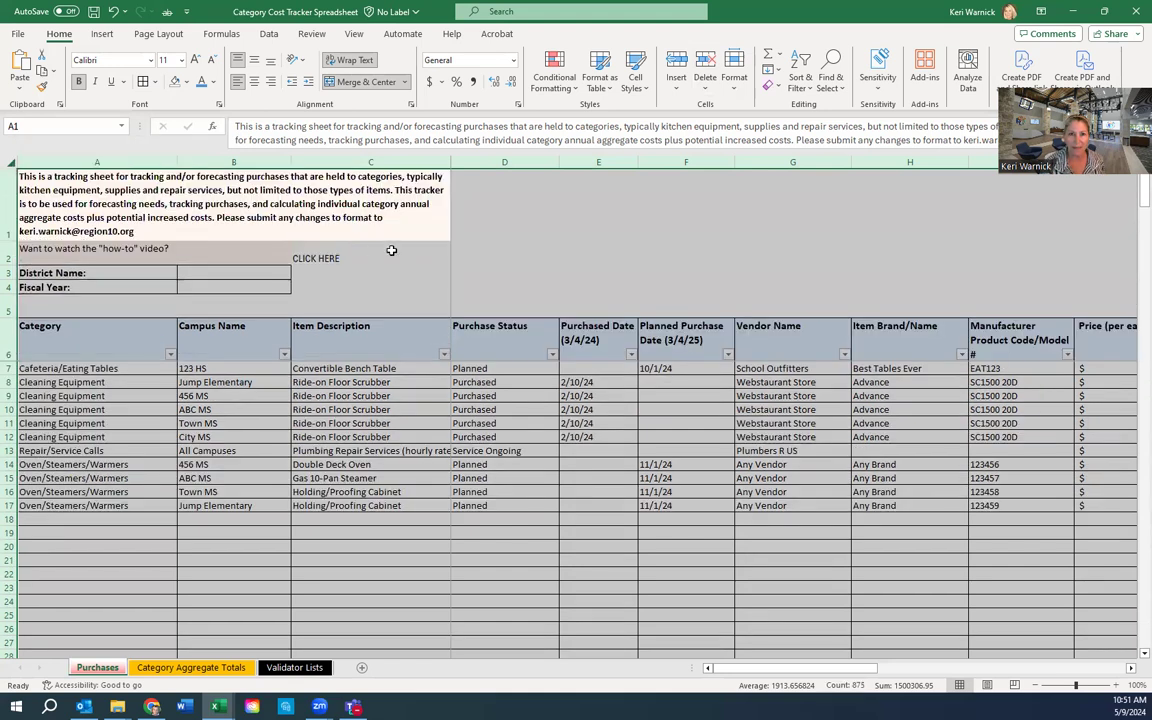
{"action": "left_click", "coordinate": [391, 250]}
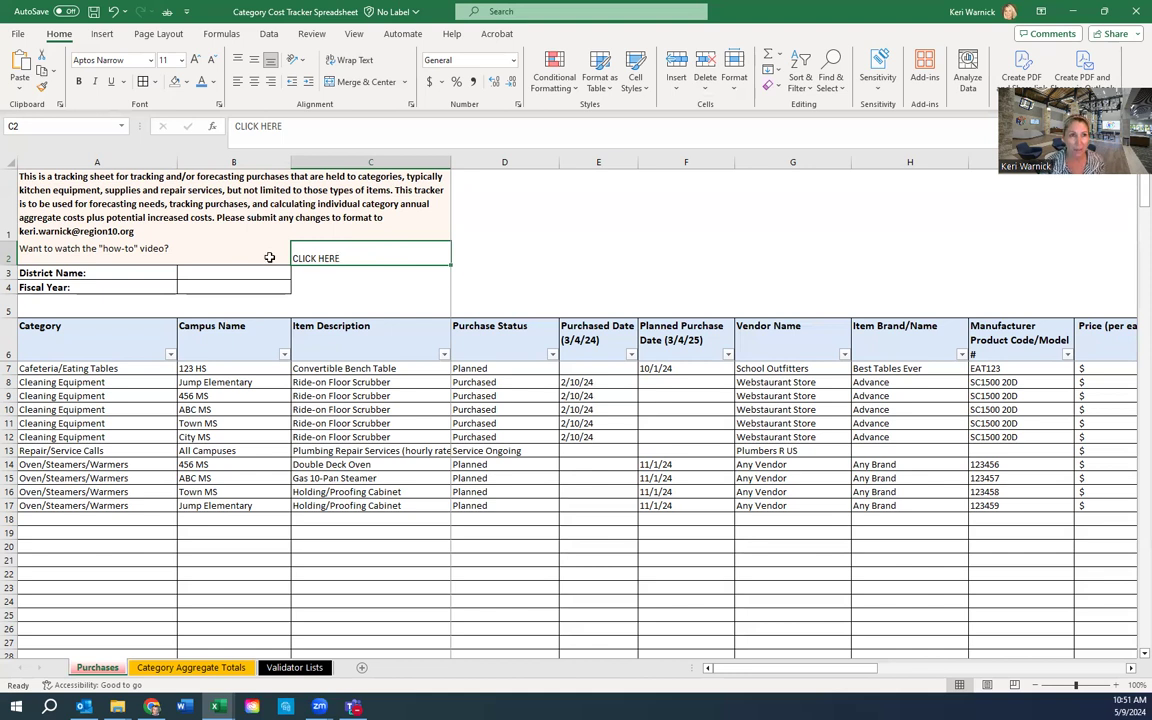
Enter 8/1/24-7/31/25 as the fiscal year in cell B4.
{"action": "left_click", "coordinate": [10, 252]}
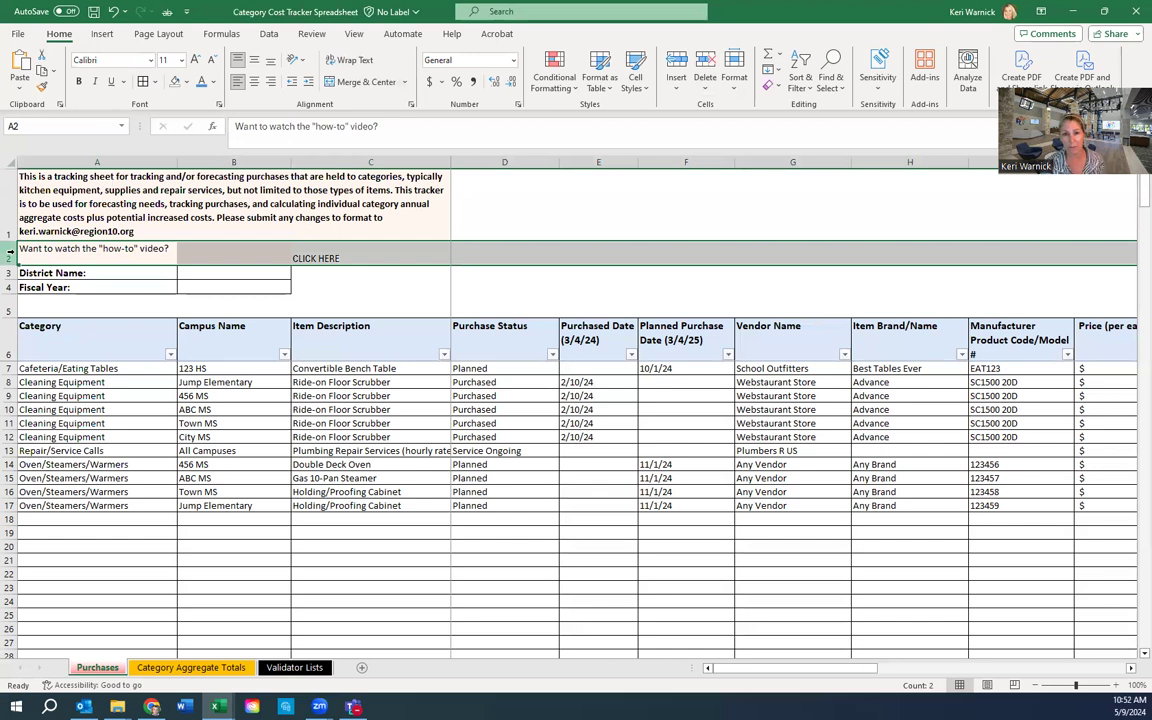
{"action": "left_click_drag", "start_coordinate": [10, 273], "coordinate": [10, 287]}
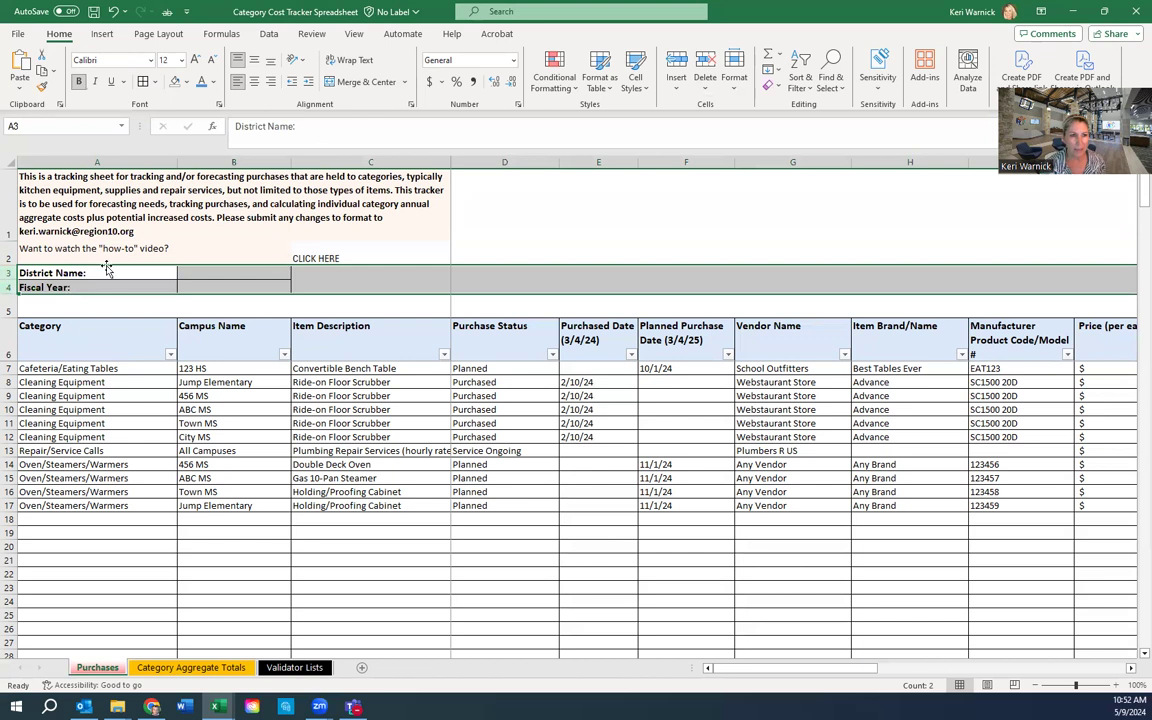
{"action": "left_click", "coordinate": [213, 285]}
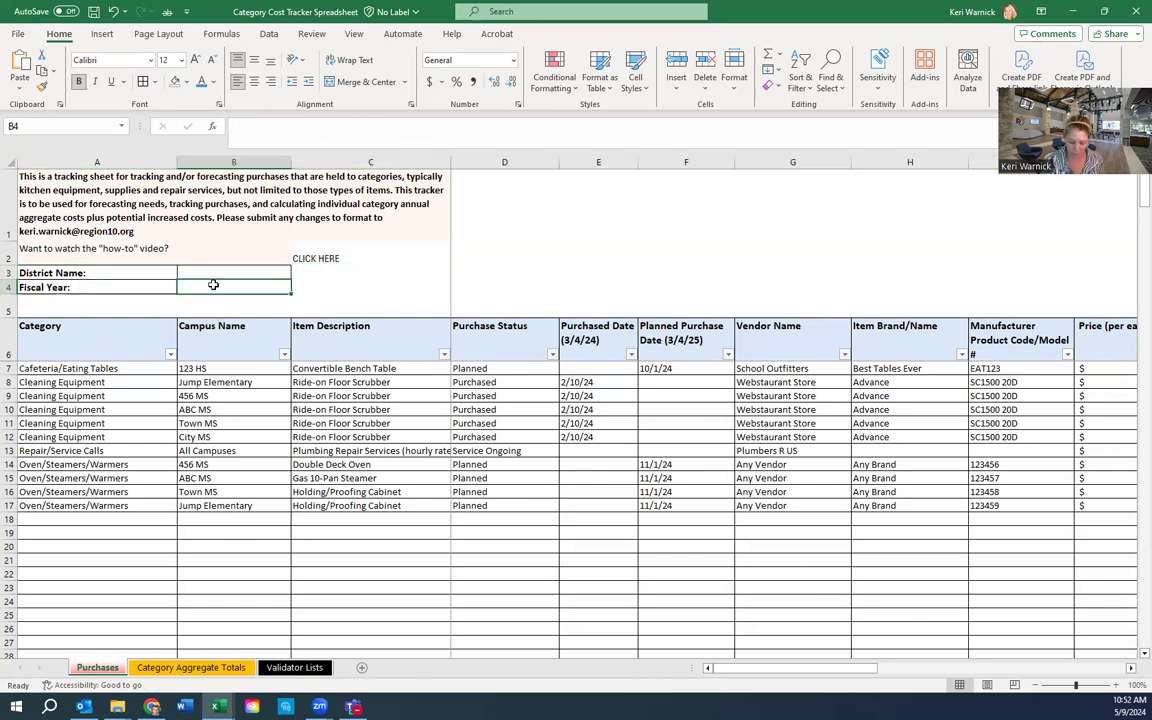
{"action": "type", "text": "8/"}
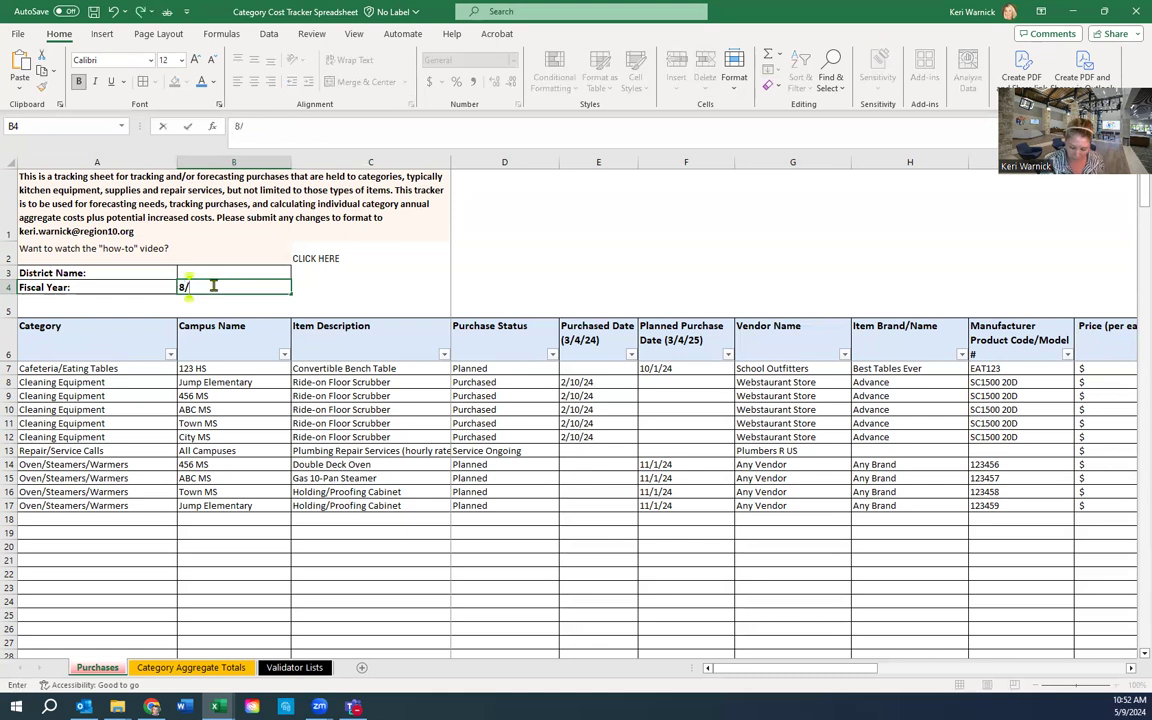
{"action": "type", "text": "1/24-"}
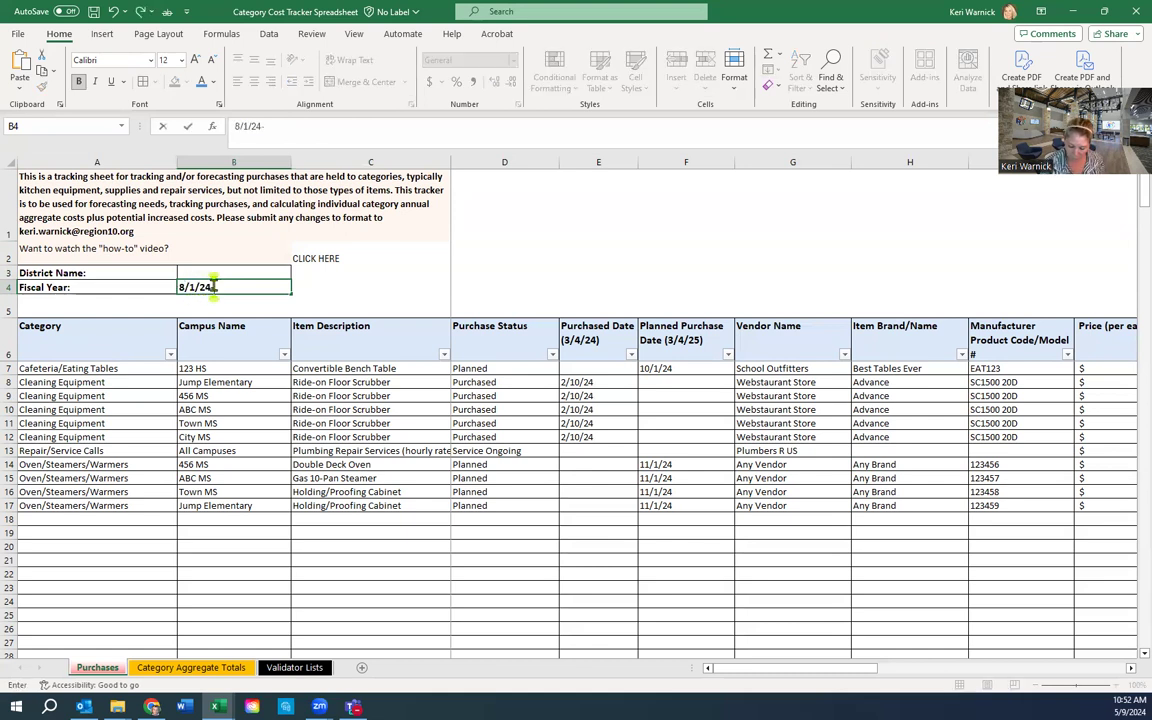
{"action": "type", "text": "7/3"}
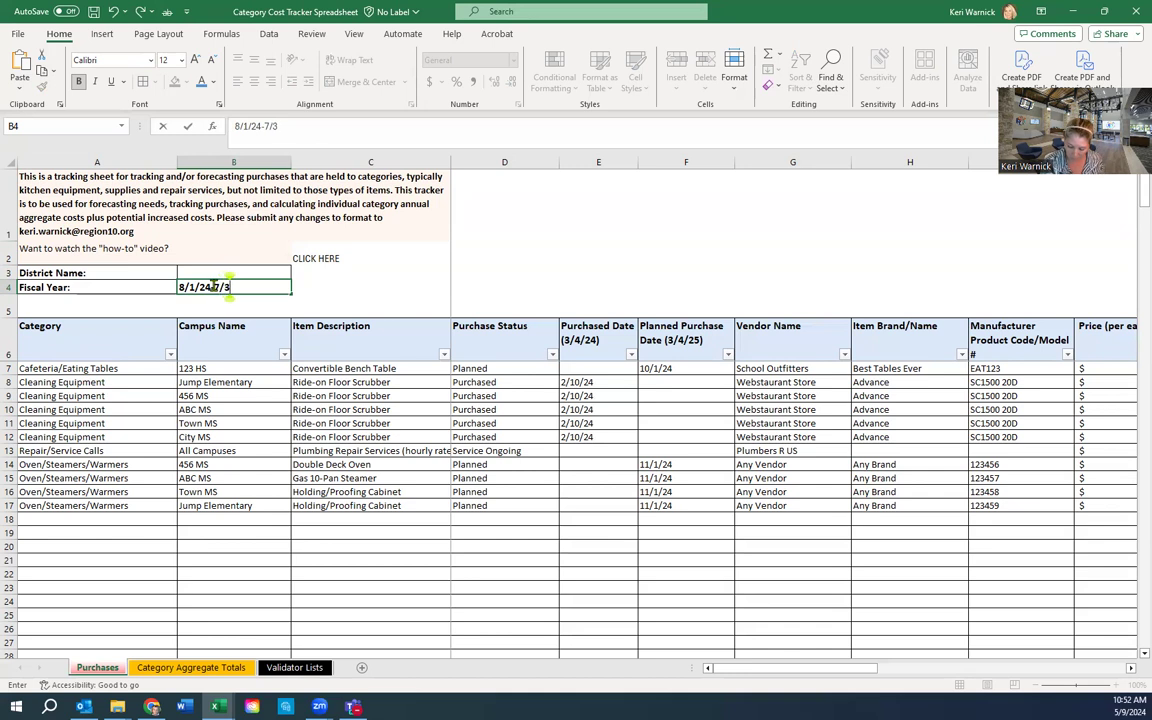
{"action": "type", "text": "1/25"}
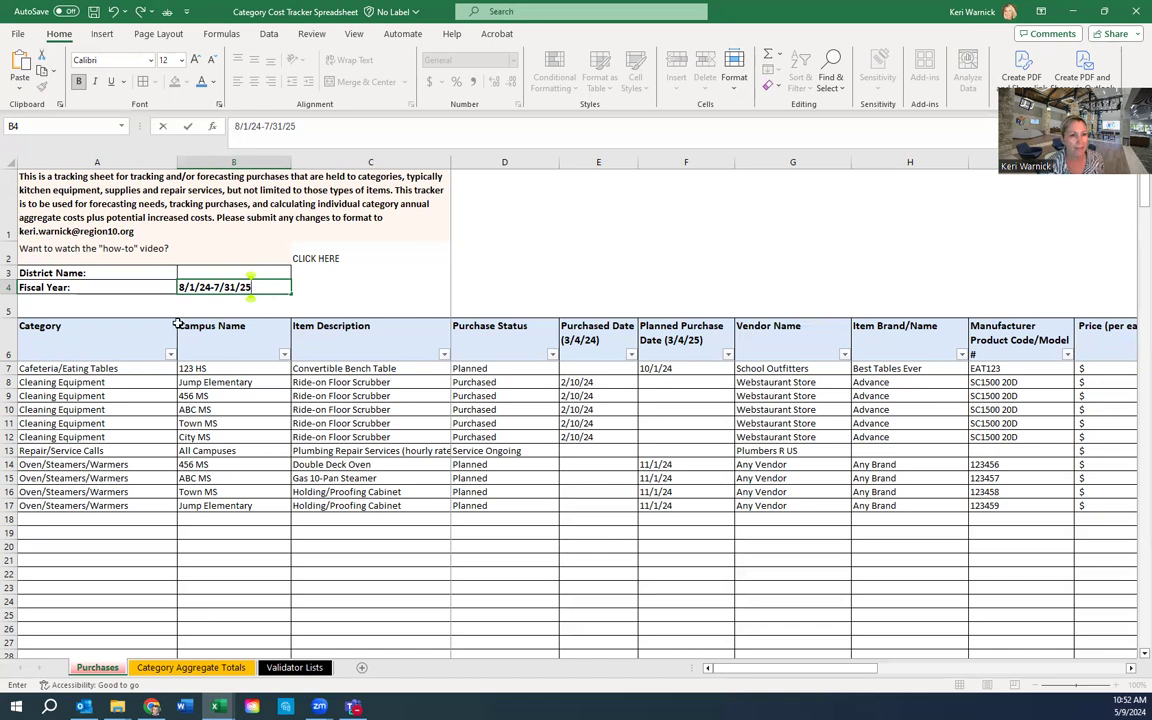
{"action": "left_click", "coordinate": [68, 332]}
Review the category choices for the convertible bench table in row 7, keeping Cafeteria/Eating Tables.
{"action": "left_click", "coordinate": [118, 161]}
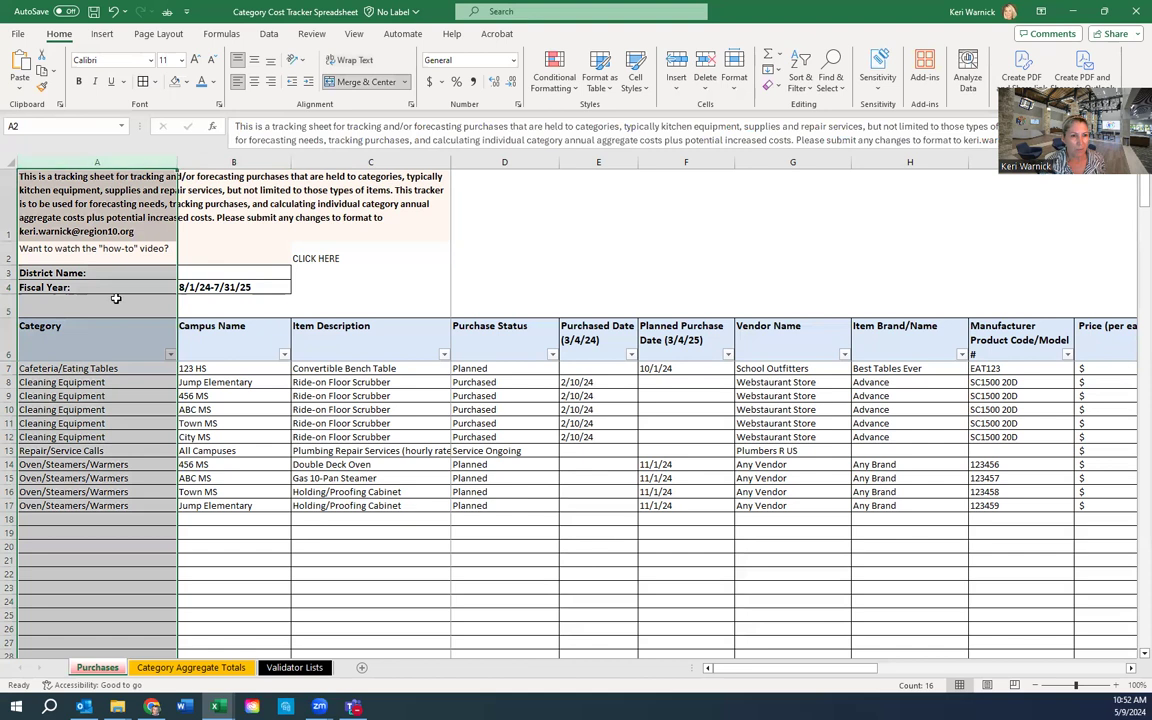
{"action": "left_click", "coordinate": [117, 332]}
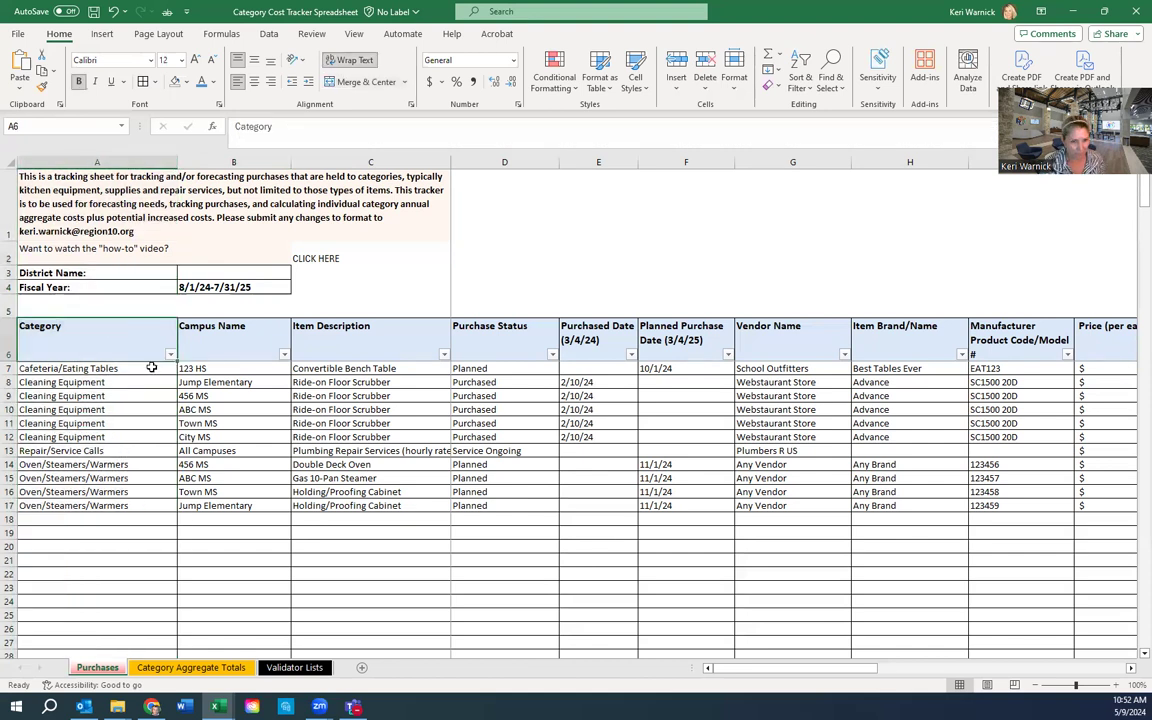
{"action": "key", "text": "Down"}
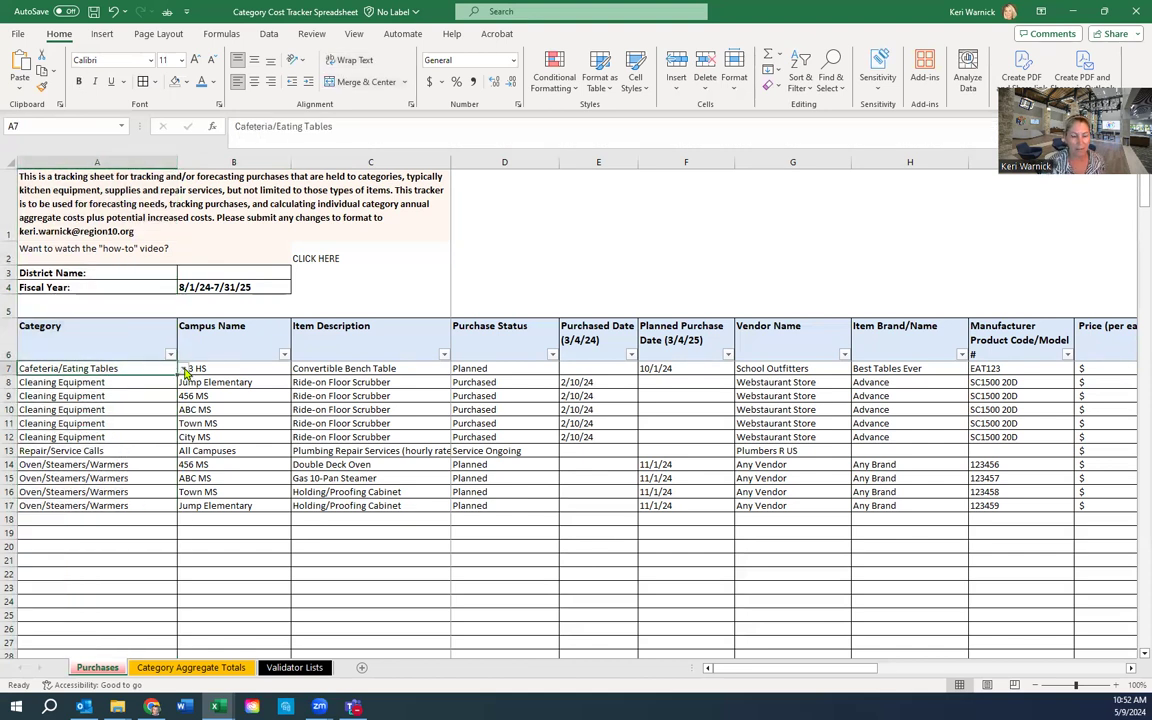
{"action": "left_click", "coordinate": [185, 369]}
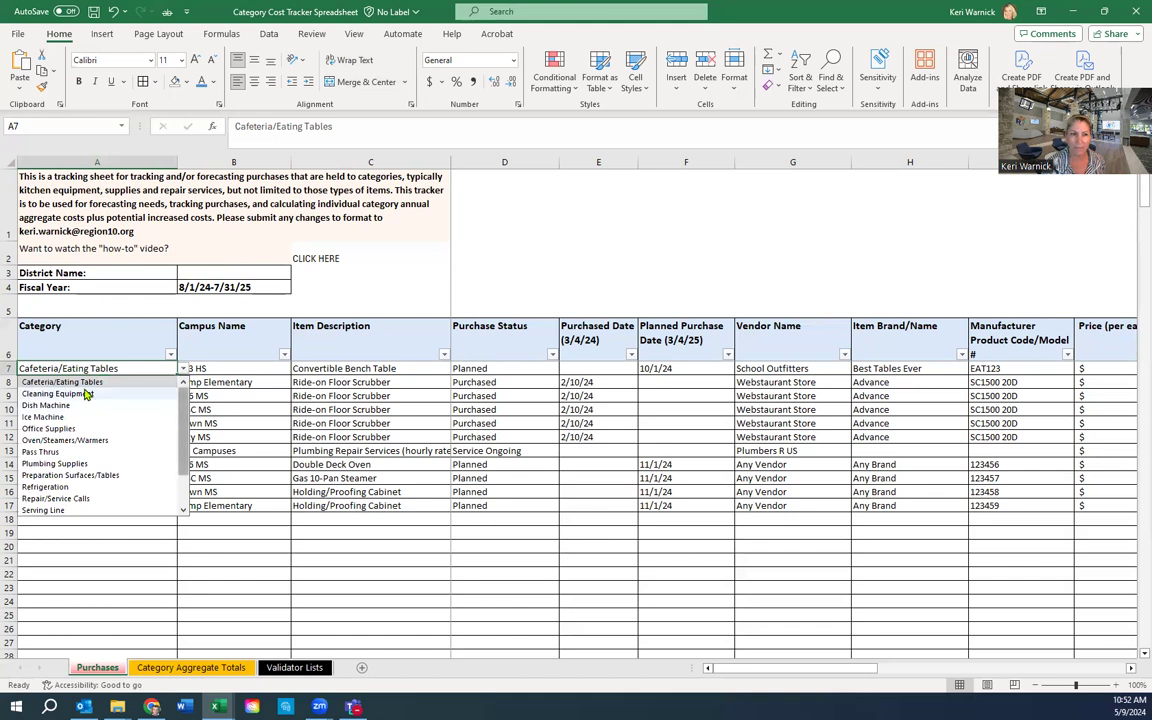
{"action": "mouse_move", "coordinate": [186, 440]}
{"action": "left_mouse_down"}
{"action": "mouse_move", "coordinate": [188, 470]}
{"action": "mouse_move", "coordinate": [191, 420]}
{"action": "left_mouse_up"}
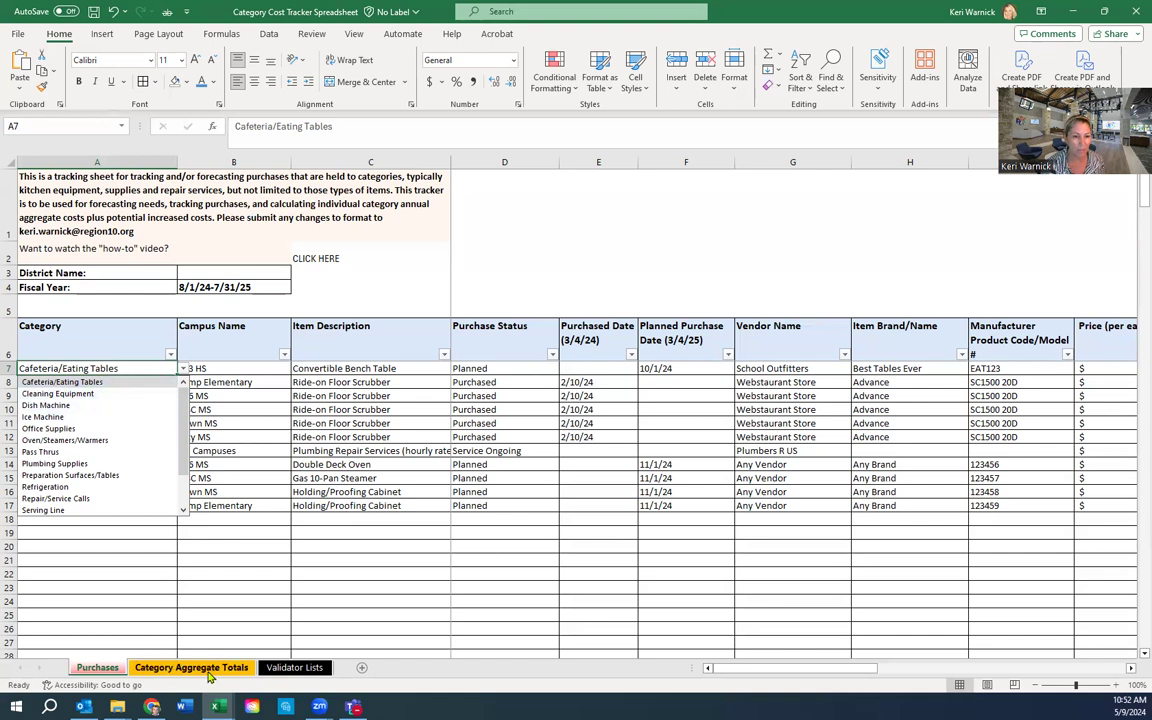
{"action": "left_click", "coordinate": [97, 384]}
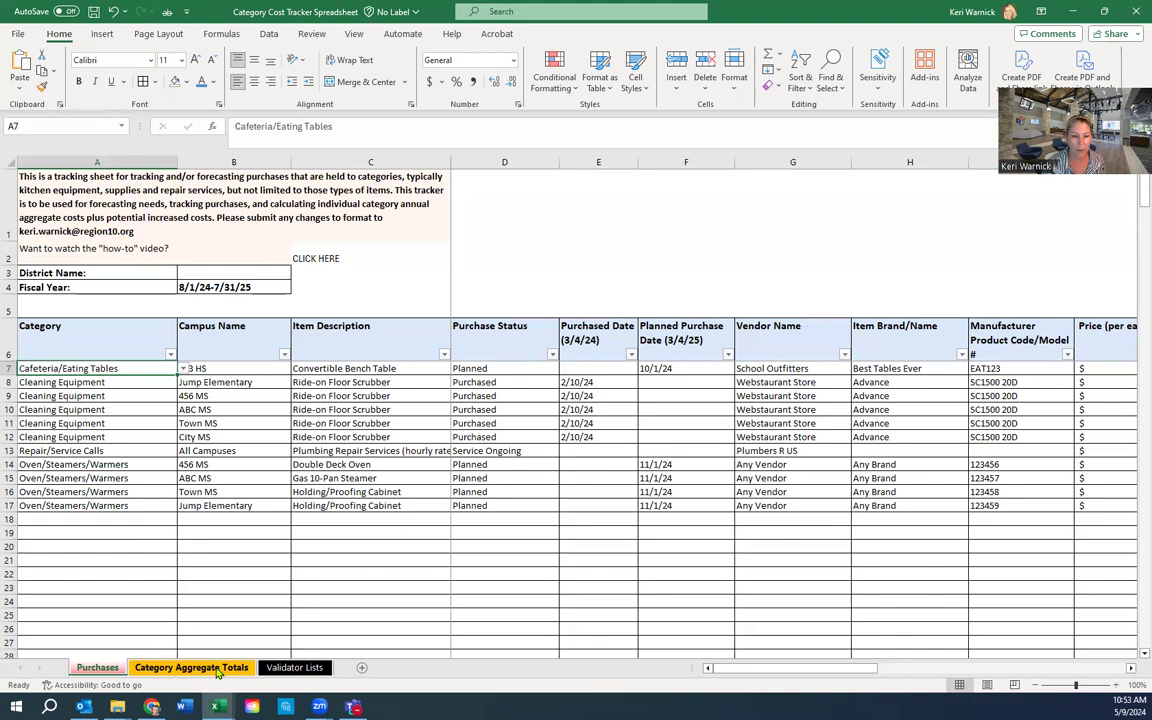
Check the category list on the Category Aggregate Totals sheet and return to the Purchases sheet.
{"action": "left_click", "coordinate": [210, 668]}
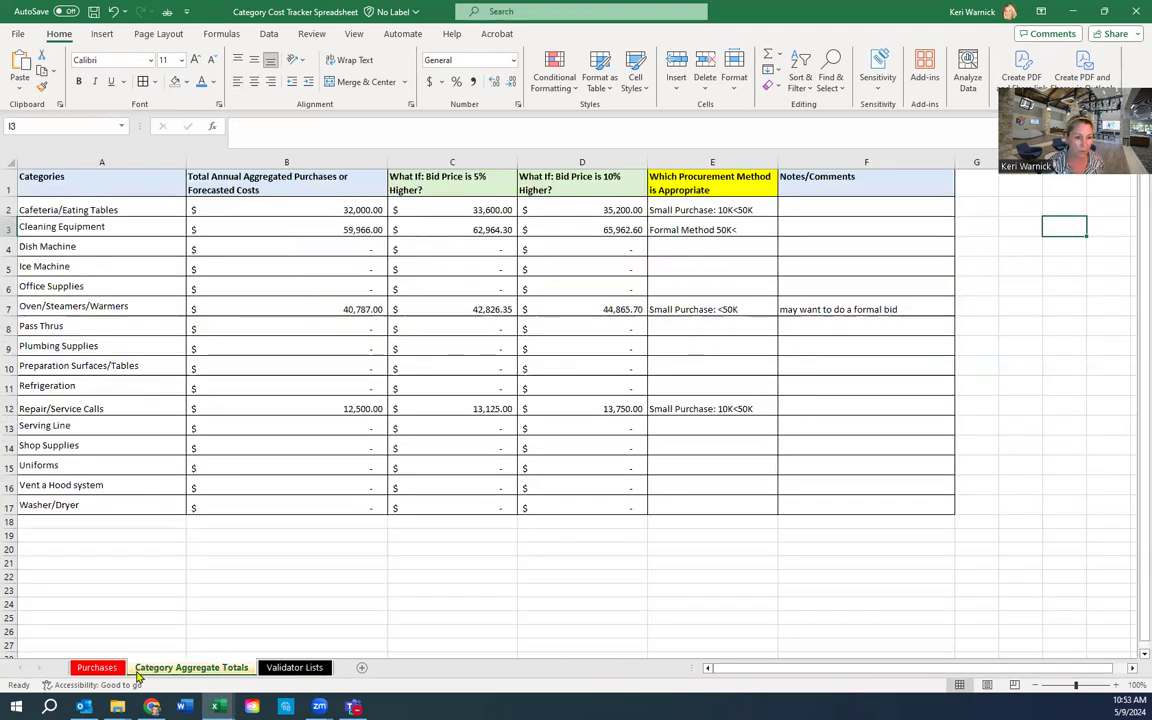
{"action": "left_click_drag", "start_coordinate": [103, 210], "coordinate": [104, 266]}
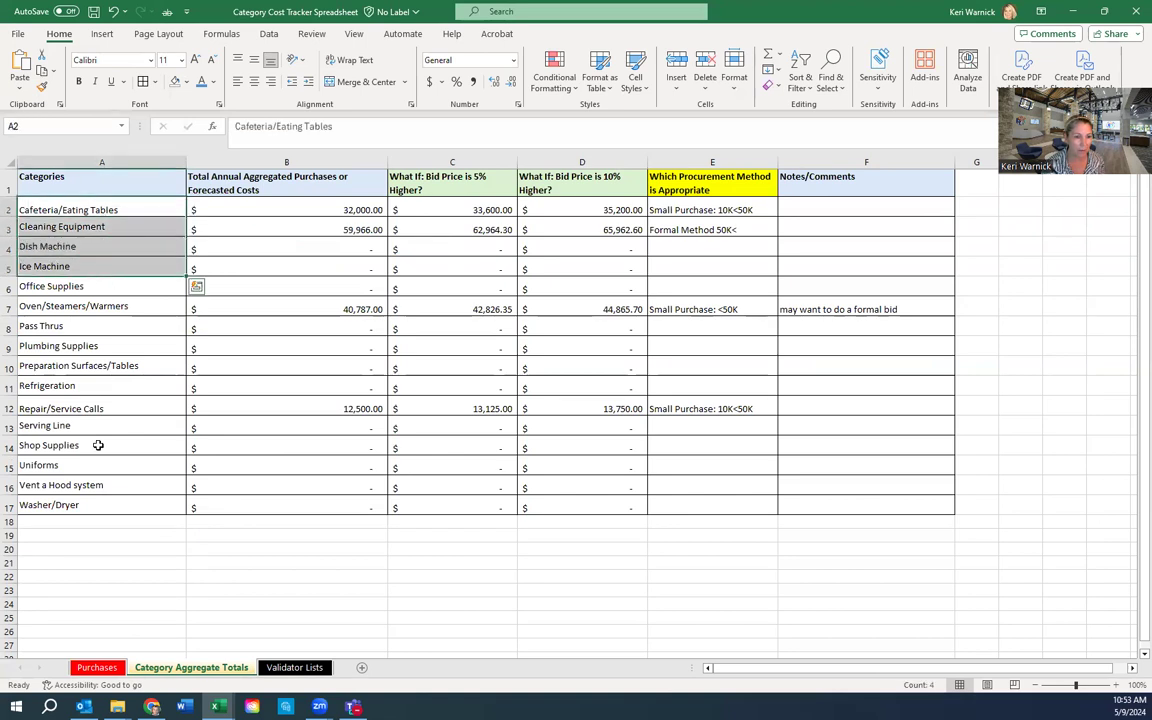
{"action": "left_click", "coordinate": [100, 668]}
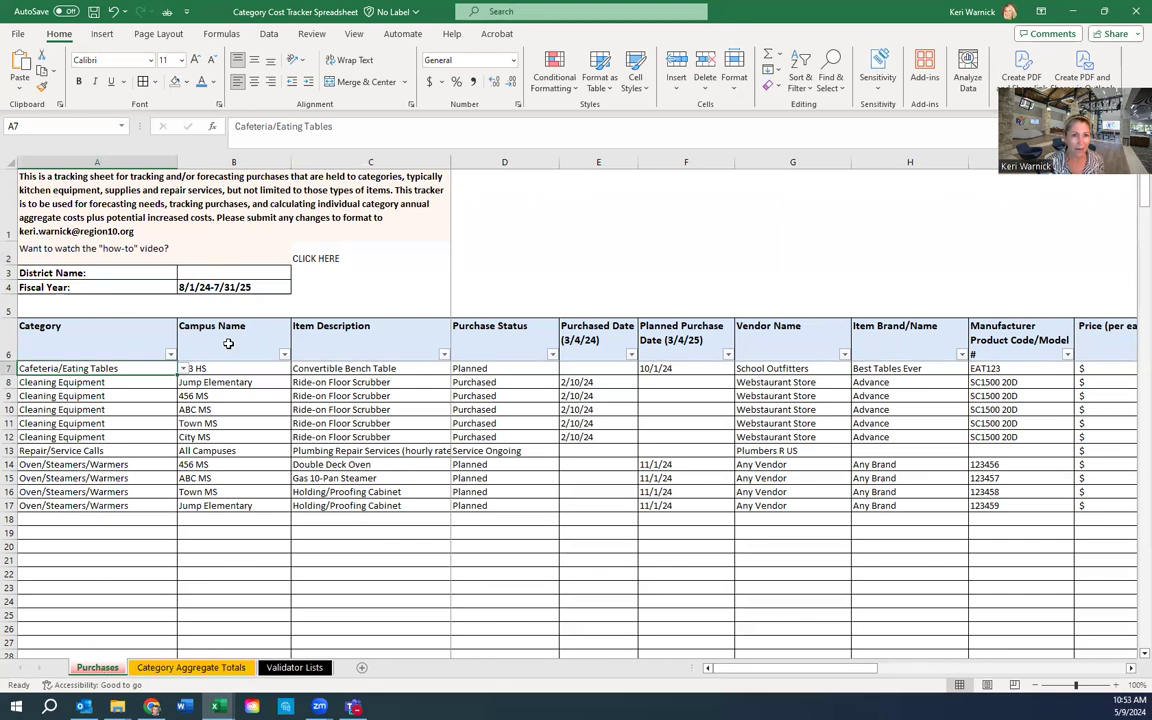
Sort the purchases table by Campus Name in ascending order.
{"action": "left_click", "coordinate": [228, 343]}
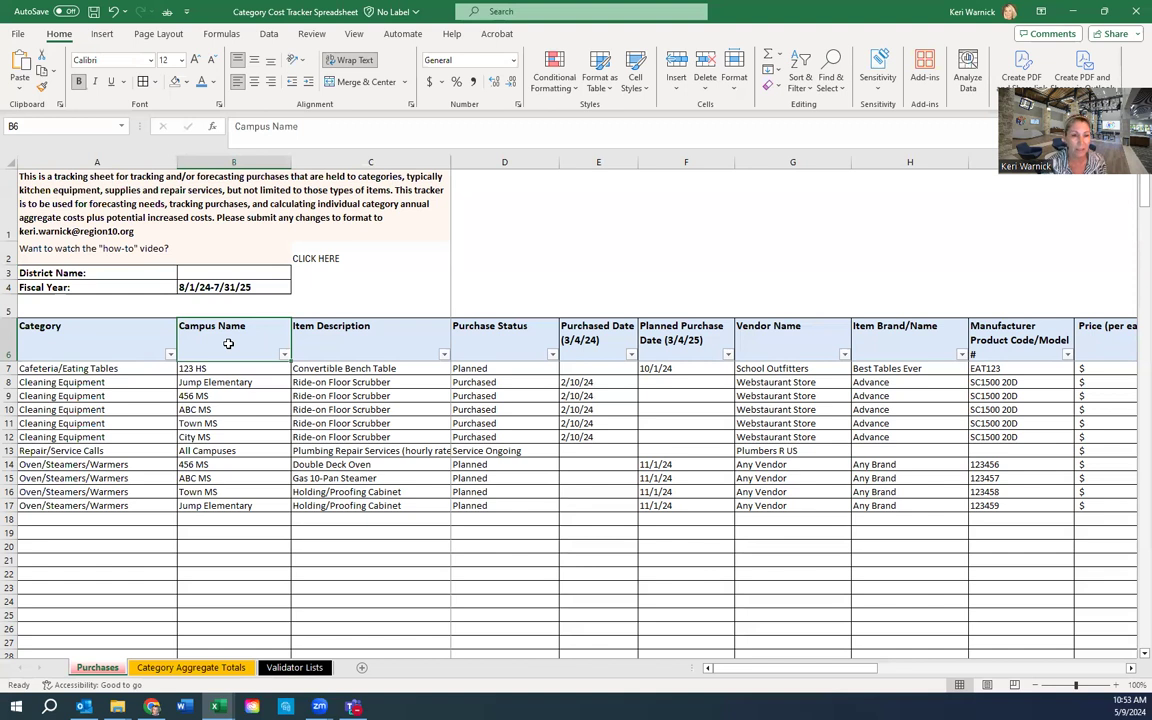
{"action": "left_click", "coordinate": [235, 368]}
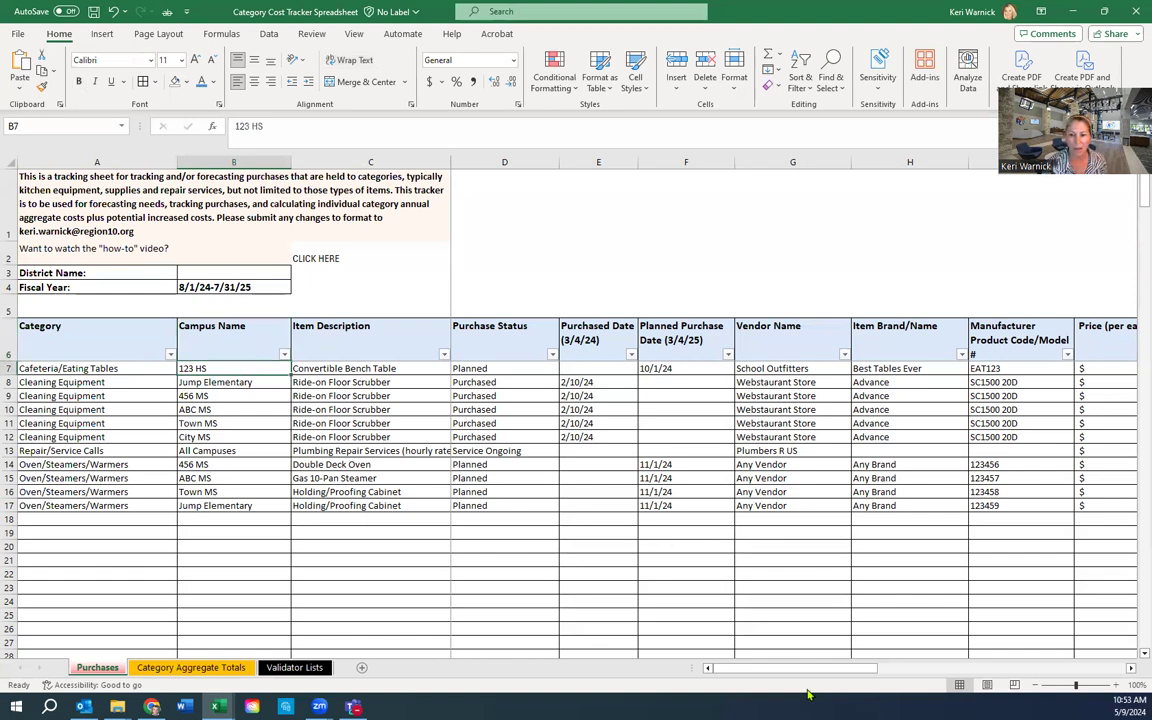
{"action": "left_click_drag", "start_coordinate": [818, 668], "coordinate": [698, 670]}
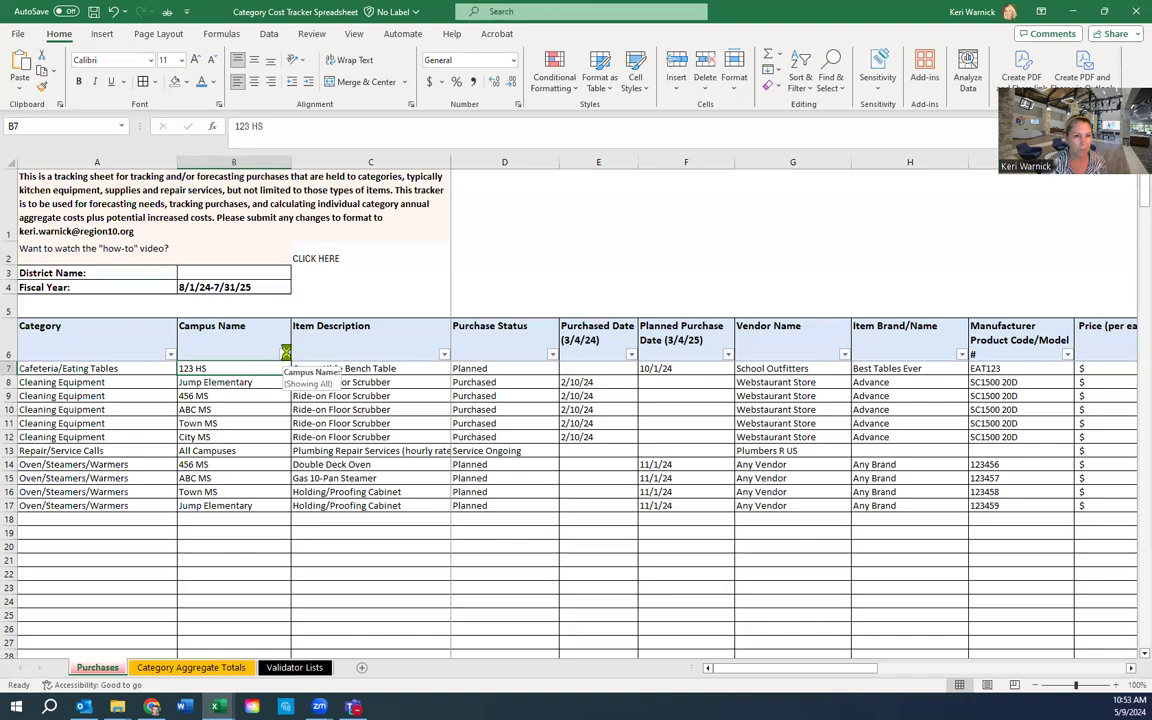
{"action": "left_click", "coordinate": [285, 352]}
{"action": "left_click", "coordinate": [199, 369]}
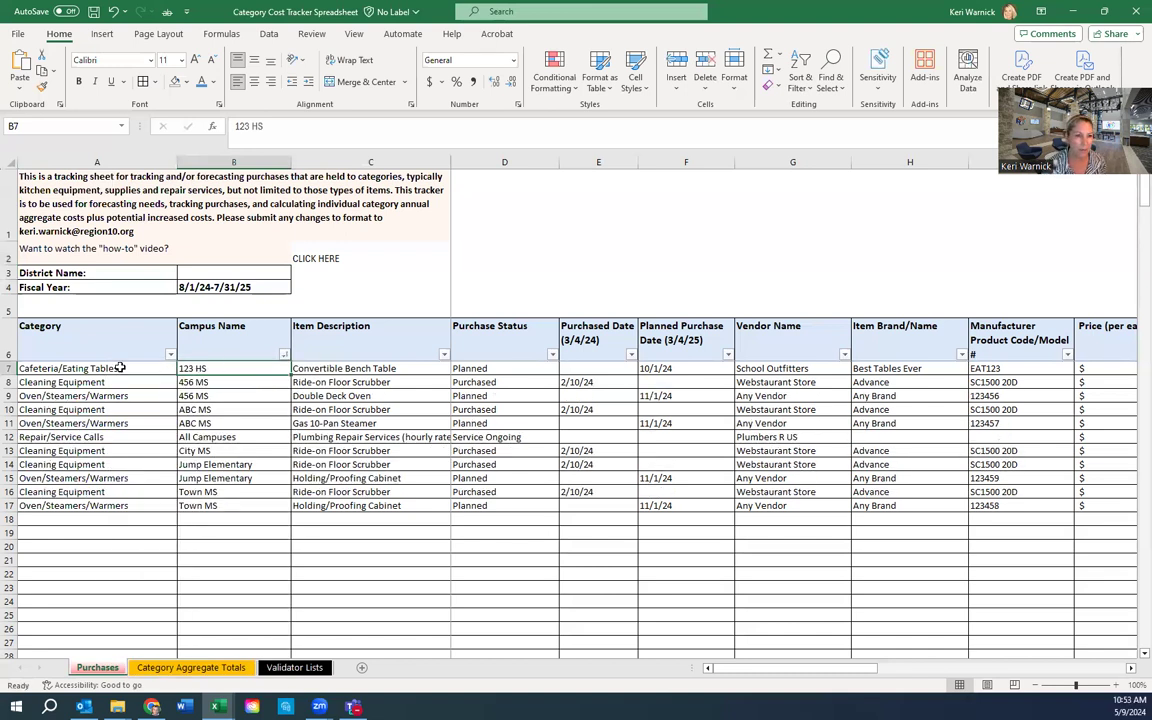
Examine the rows grouped by campus and the item descriptions and campus names in rows 7 to 17.
{"action": "left_click_drag", "start_coordinate": [8, 383], "coordinate": [9, 423]}
{"action": "left_click", "coordinate": [12, 409]}
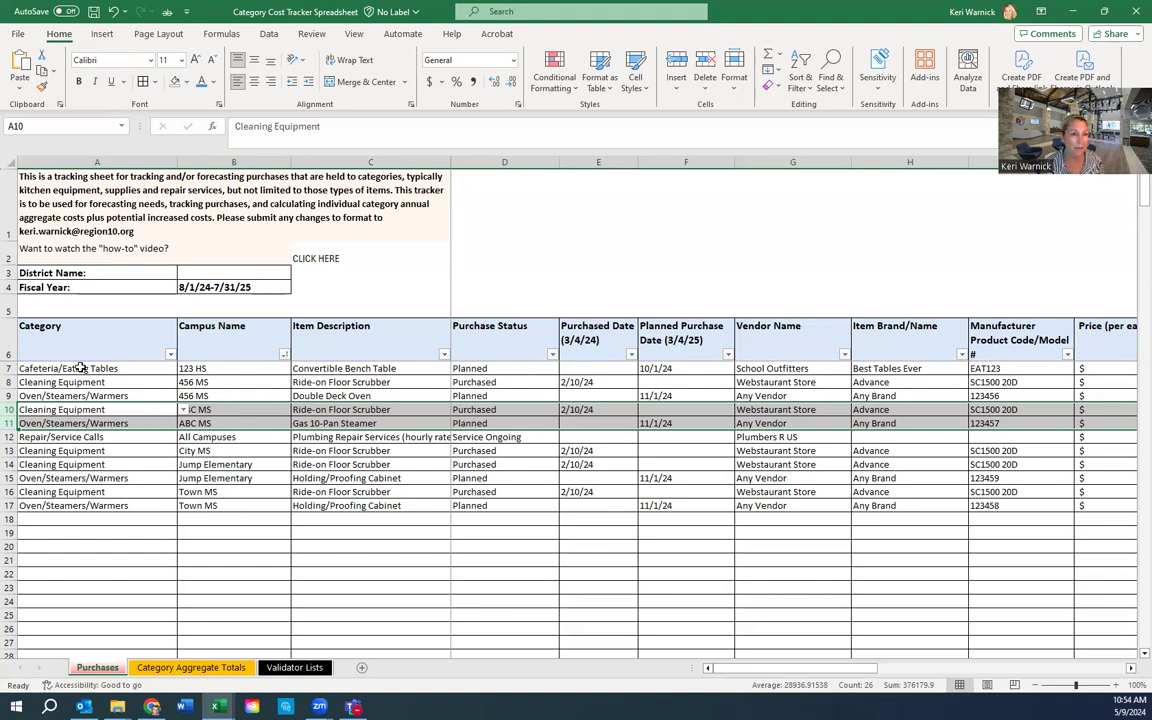
{"action": "left_click", "coordinate": [378, 346]}
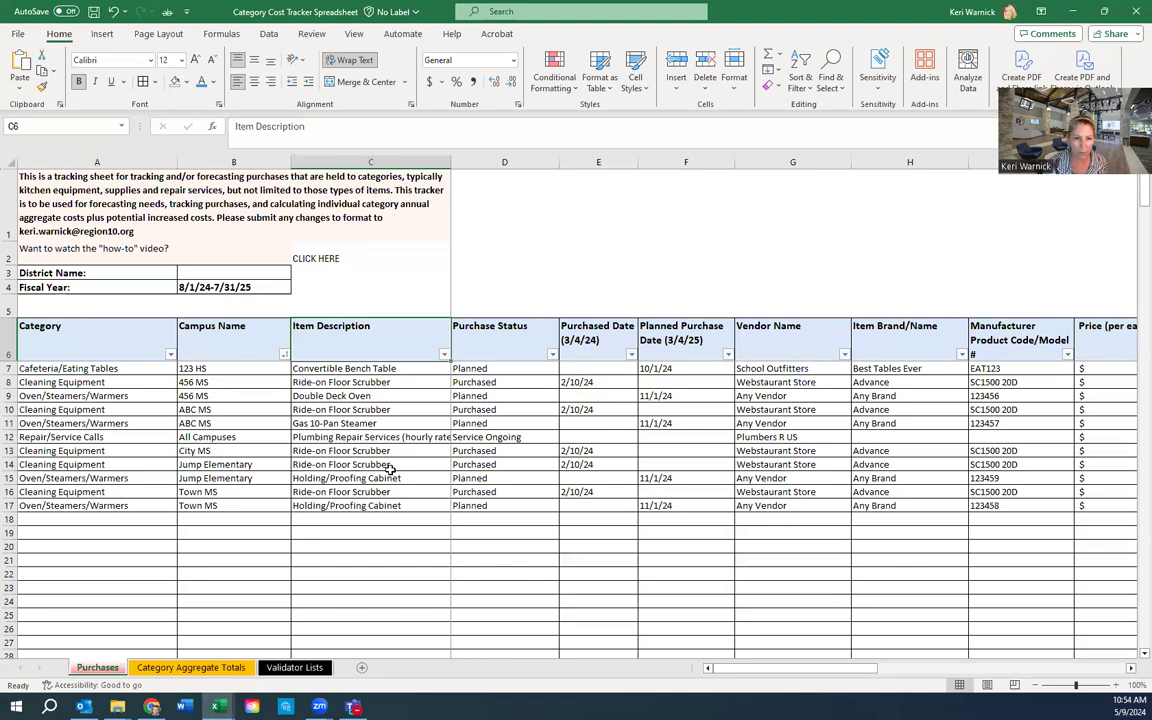
{"action": "left_click", "coordinate": [355, 437]}
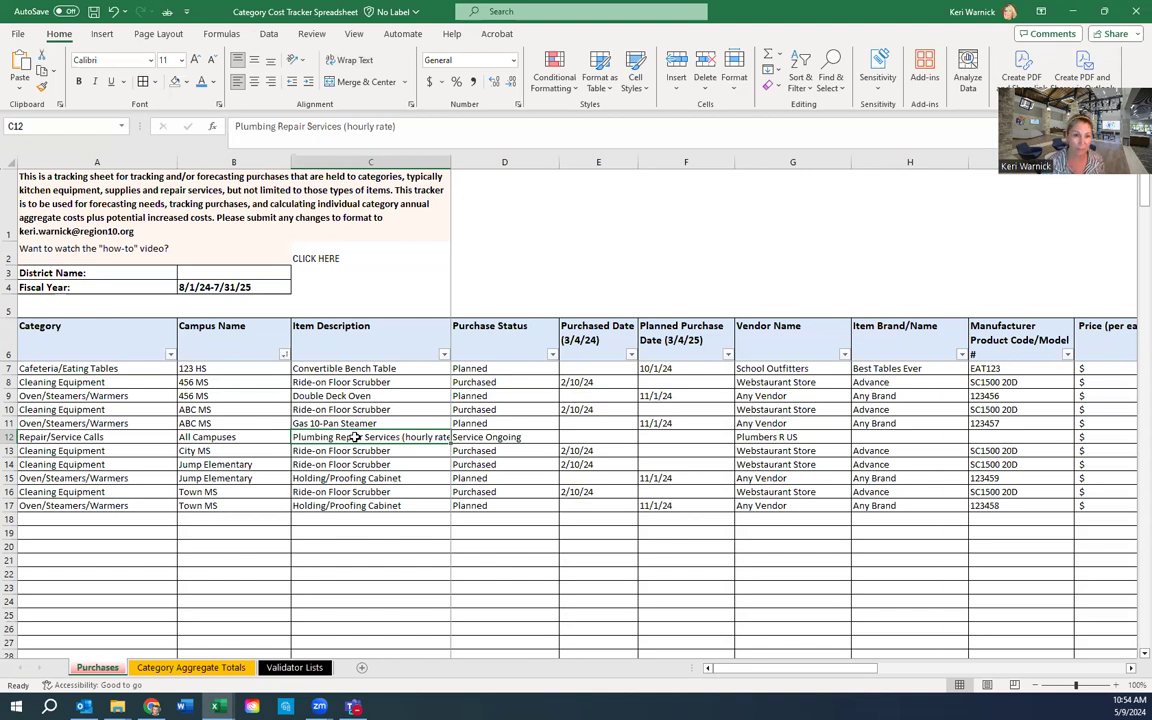
{"action": "left_click_drag", "start_coordinate": [370, 368], "coordinate": [362, 505]}
{"action": "left_click_drag", "start_coordinate": [230, 368], "coordinate": [234, 506]}
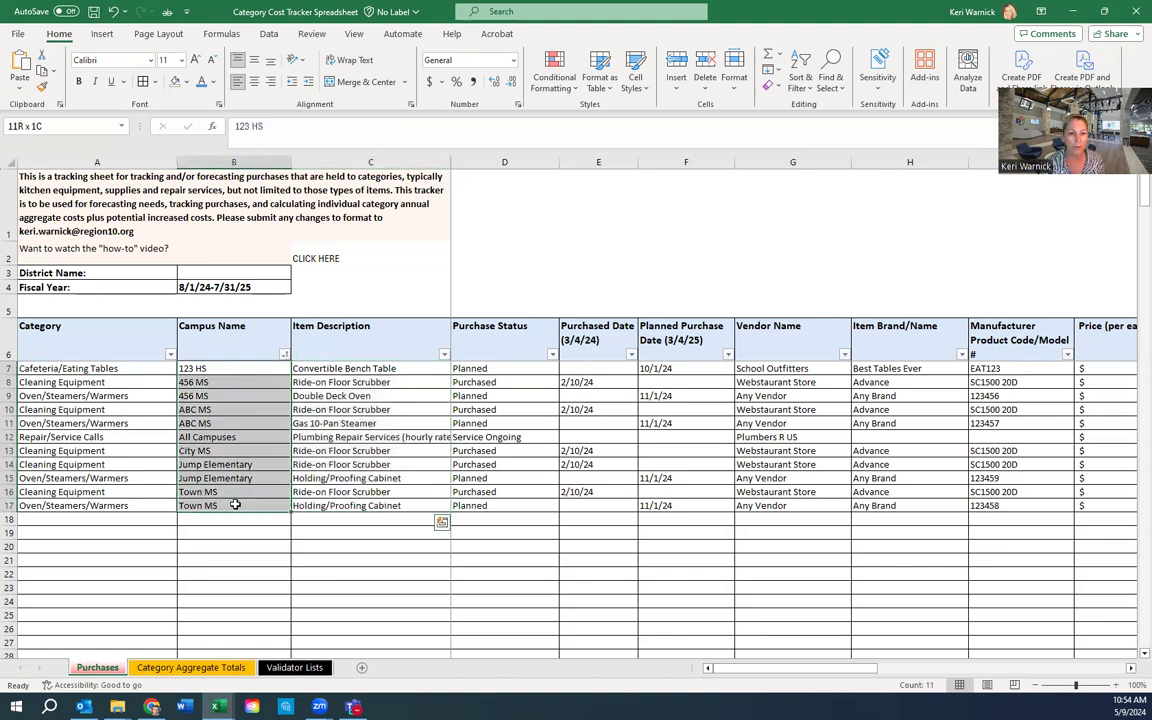
Review the purchase status options for the convertible bench table in row 7, keeping Planned.
{"action": "left_click", "coordinate": [517, 337]}
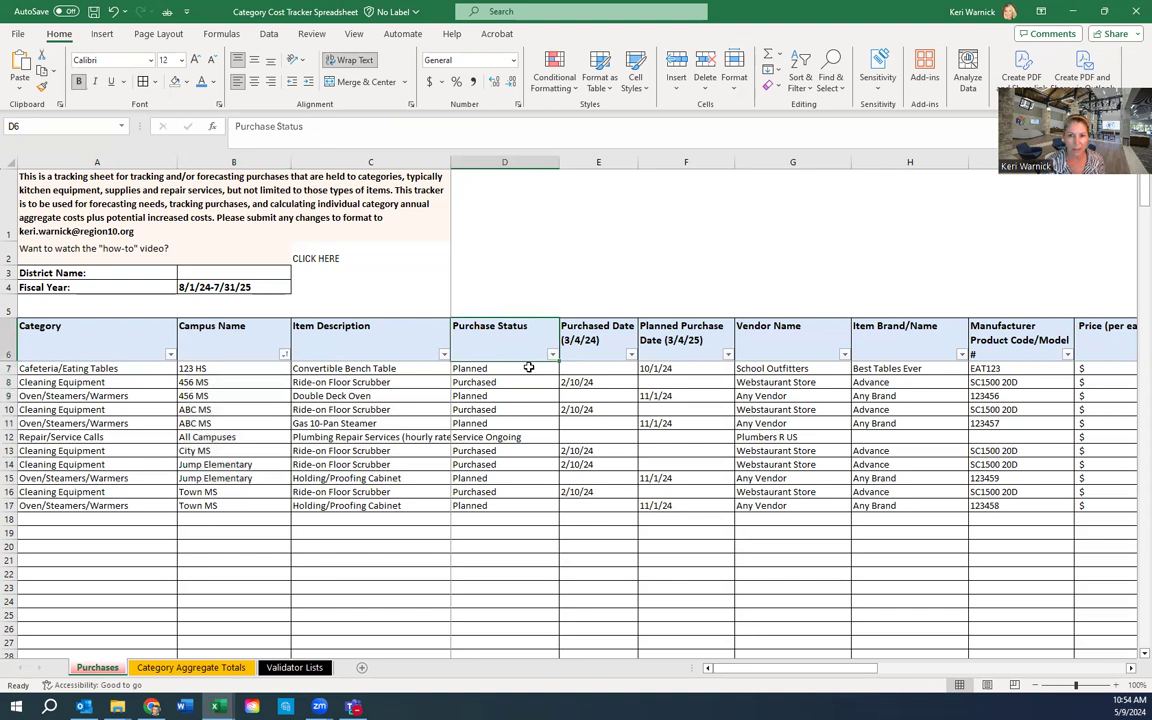
{"action": "left_click", "coordinate": [528, 368]}
{"action": "left_click", "coordinate": [565, 369]}
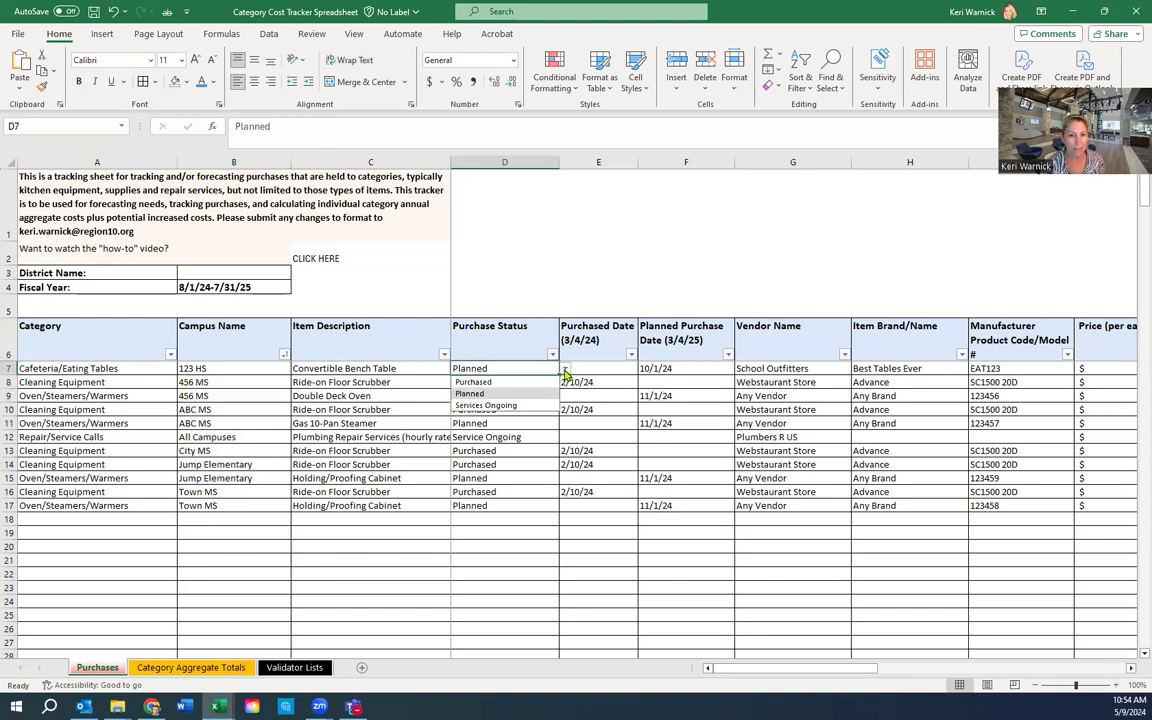
{"action": "left_click", "coordinate": [501, 394]}
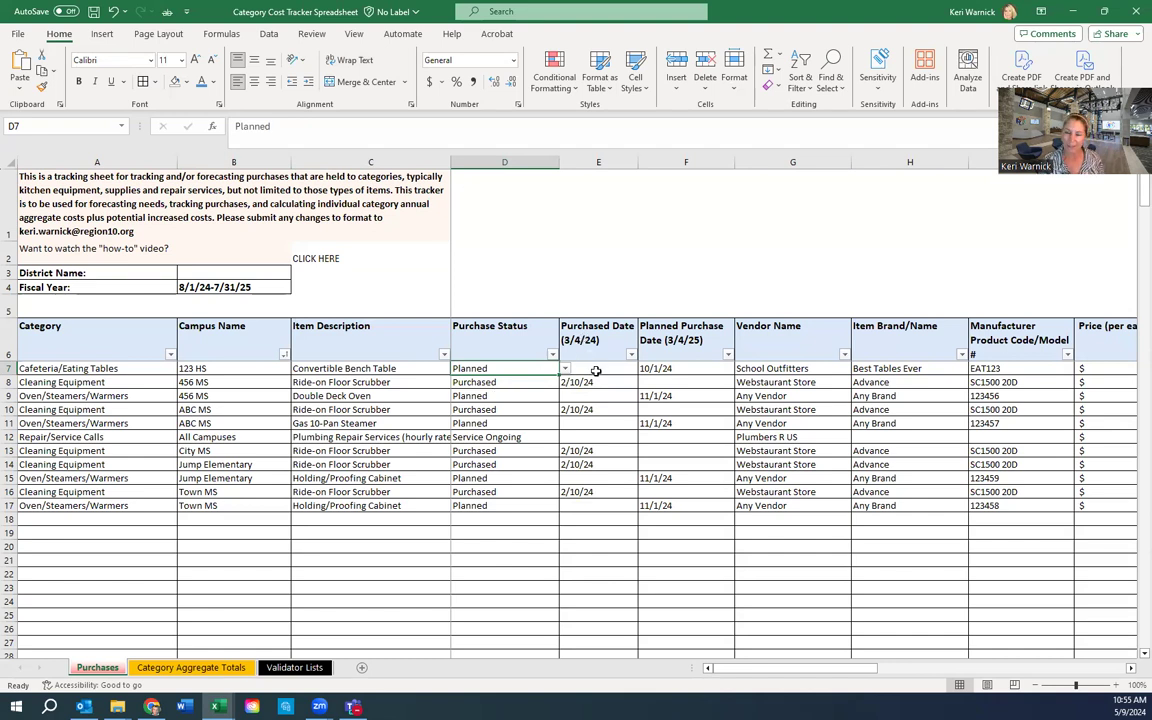
Sort the purchases table by Planned Purchase Date from oldest to newest and check the grouped November dates.
{"action": "left_click", "coordinate": [598, 163]}
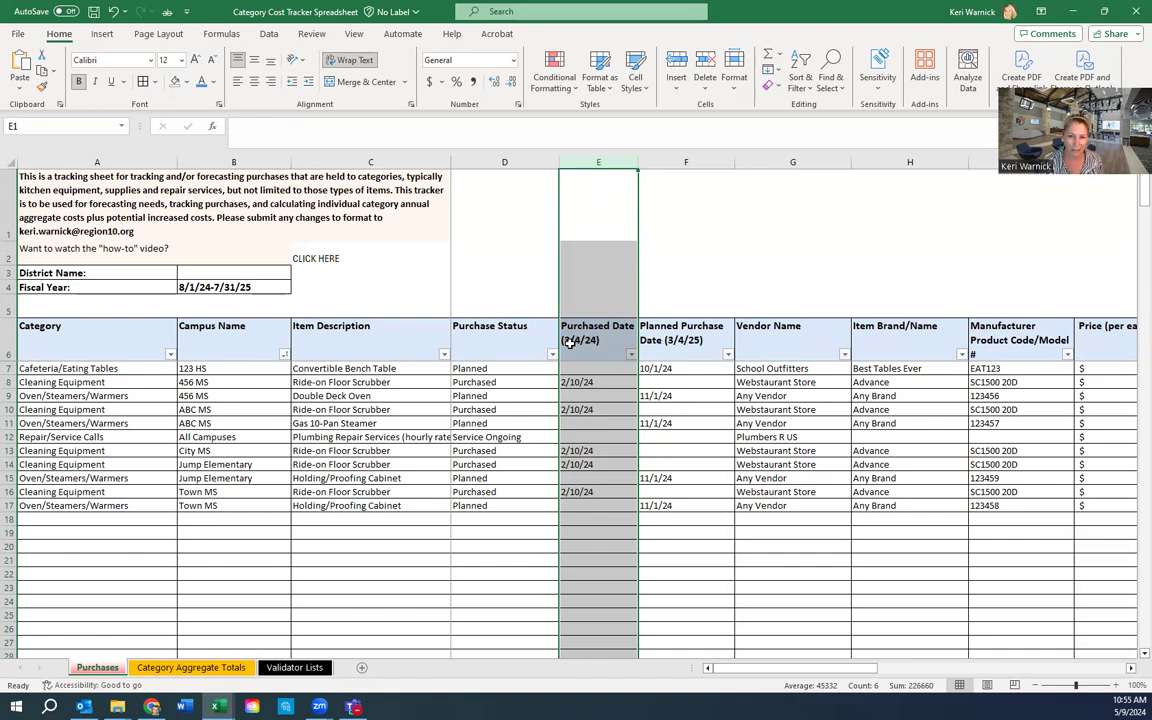
{"action": "left_click", "coordinate": [695, 160]}
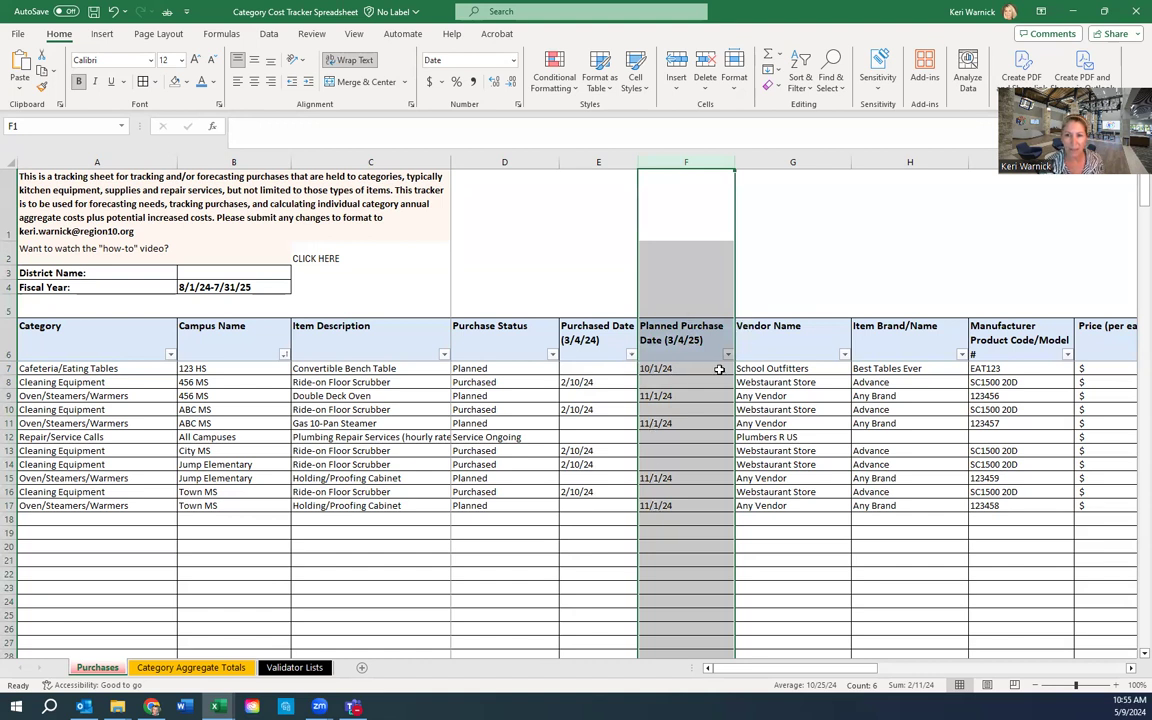
{"action": "left_click", "coordinate": [648, 368]}
{"action": "left_click", "coordinate": [727, 355]}
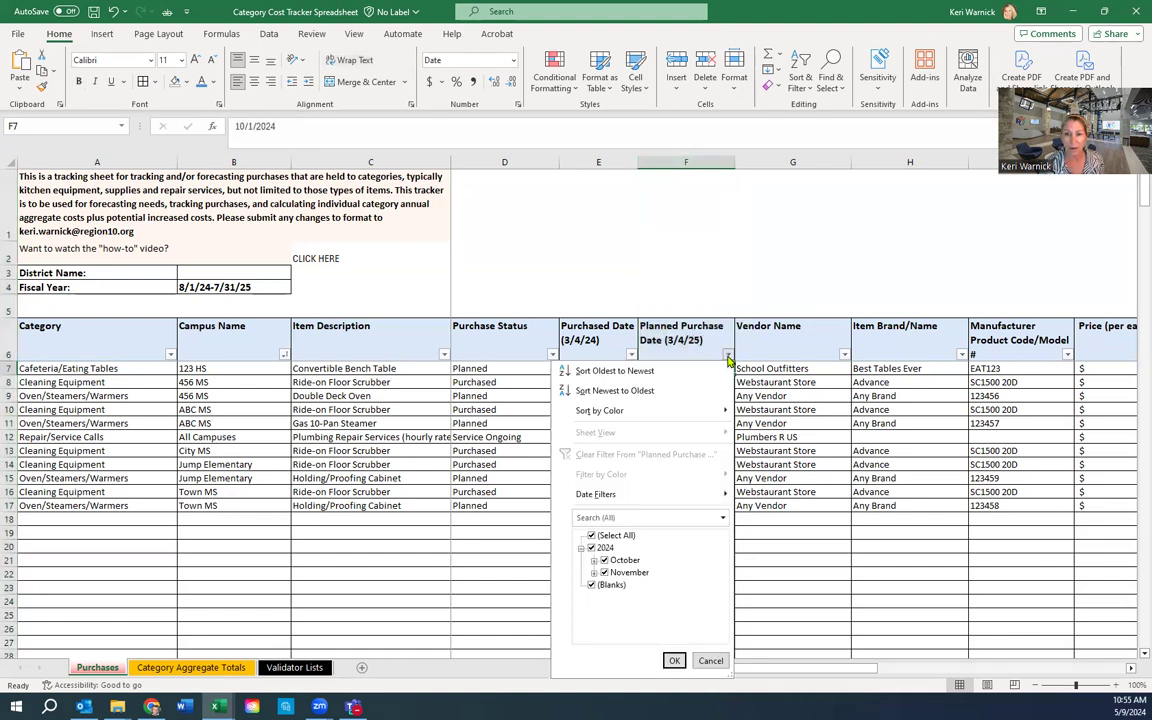
{"action": "left_click", "coordinate": [640, 370]}
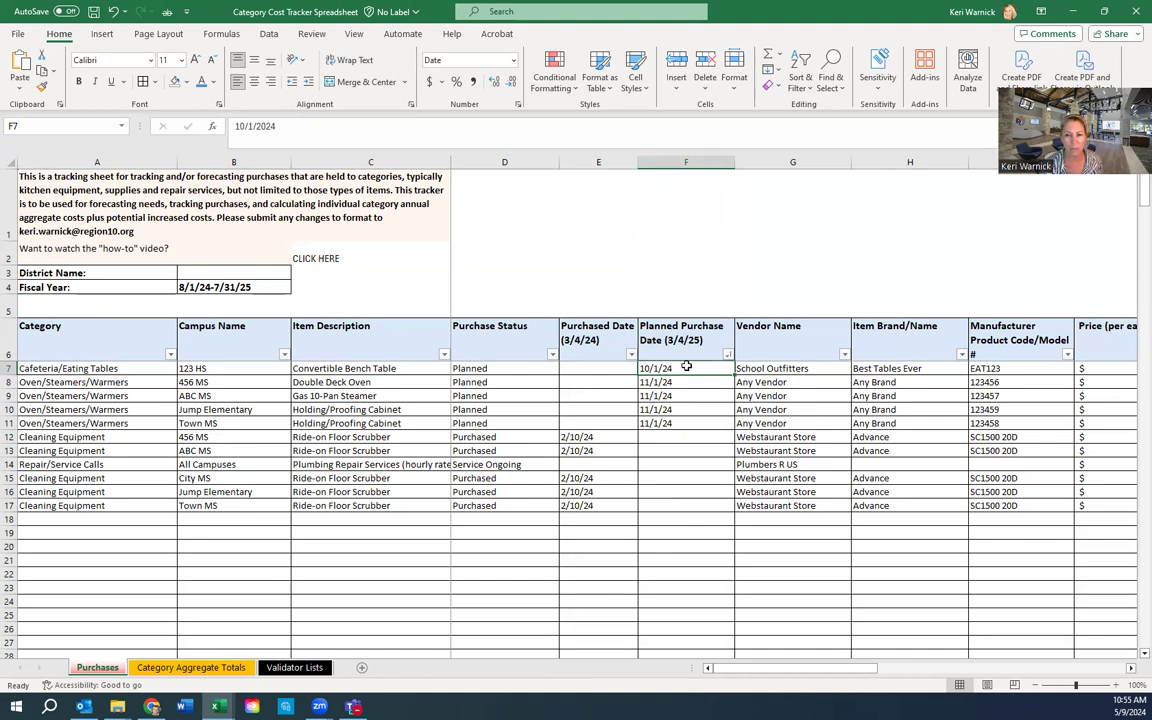
{"action": "left_click_drag", "start_coordinate": [689, 381], "coordinate": [690, 423]}
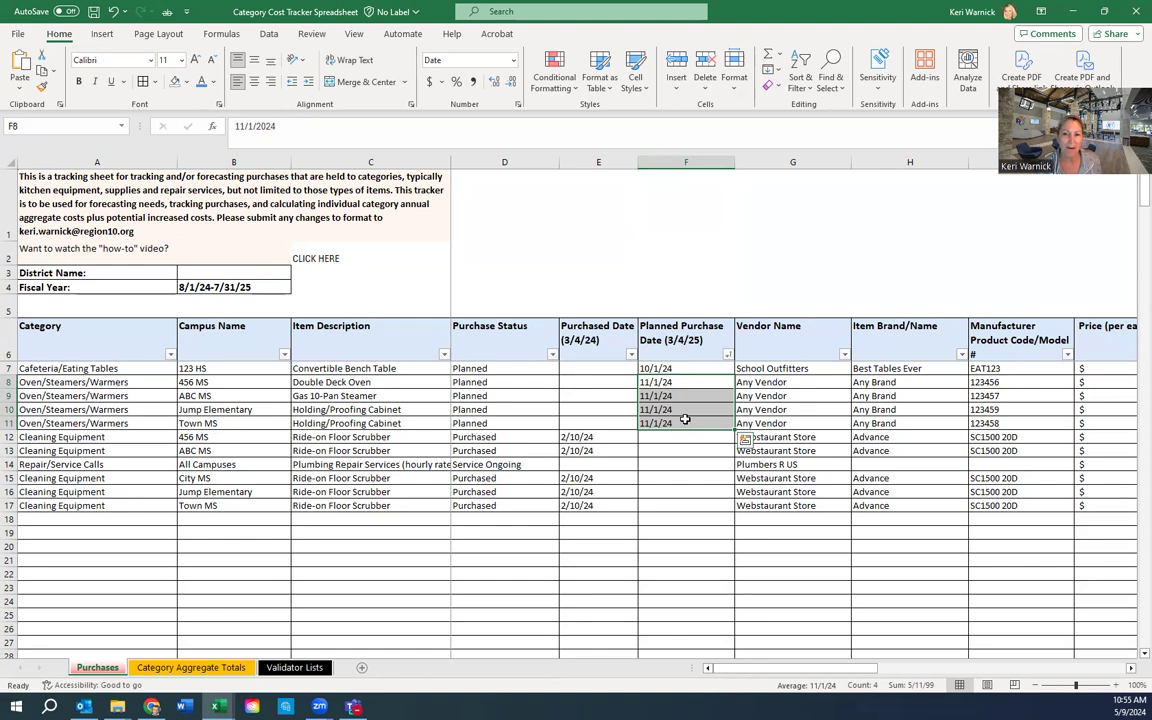
Look over the Vendor Name and Item Brand/Name columns and the remaining columns of the purchases table.
{"action": "left_click", "coordinate": [783, 161]}
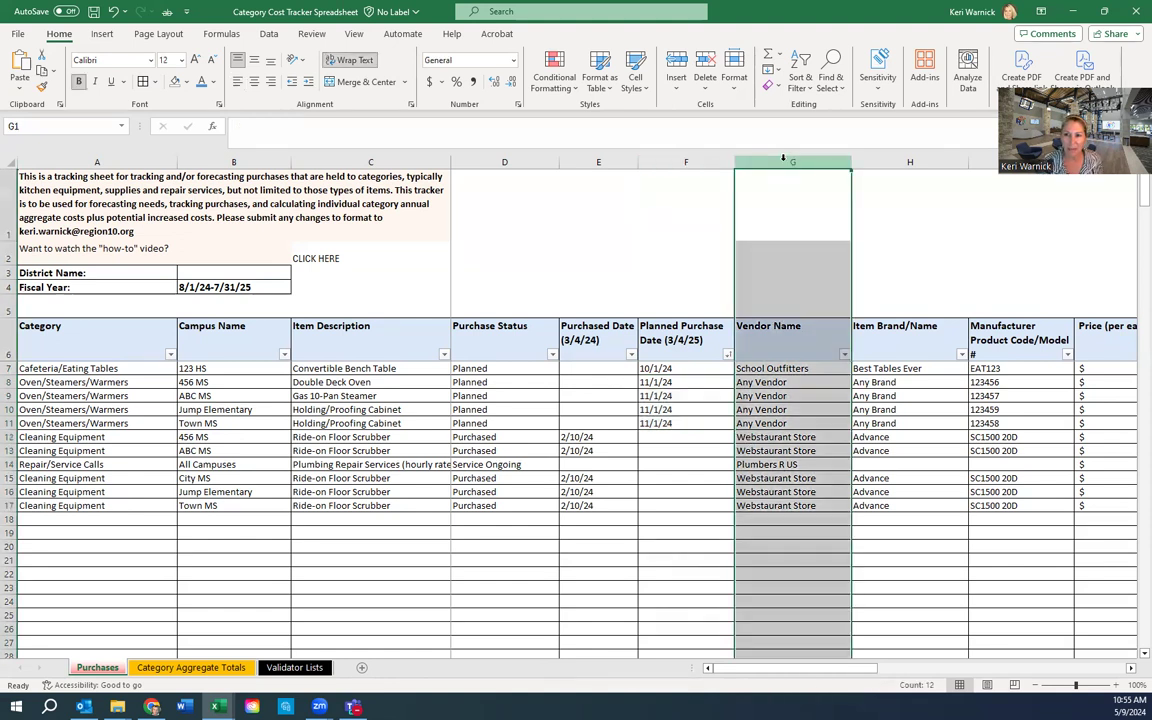
{"action": "left_click", "coordinate": [881, 161]}
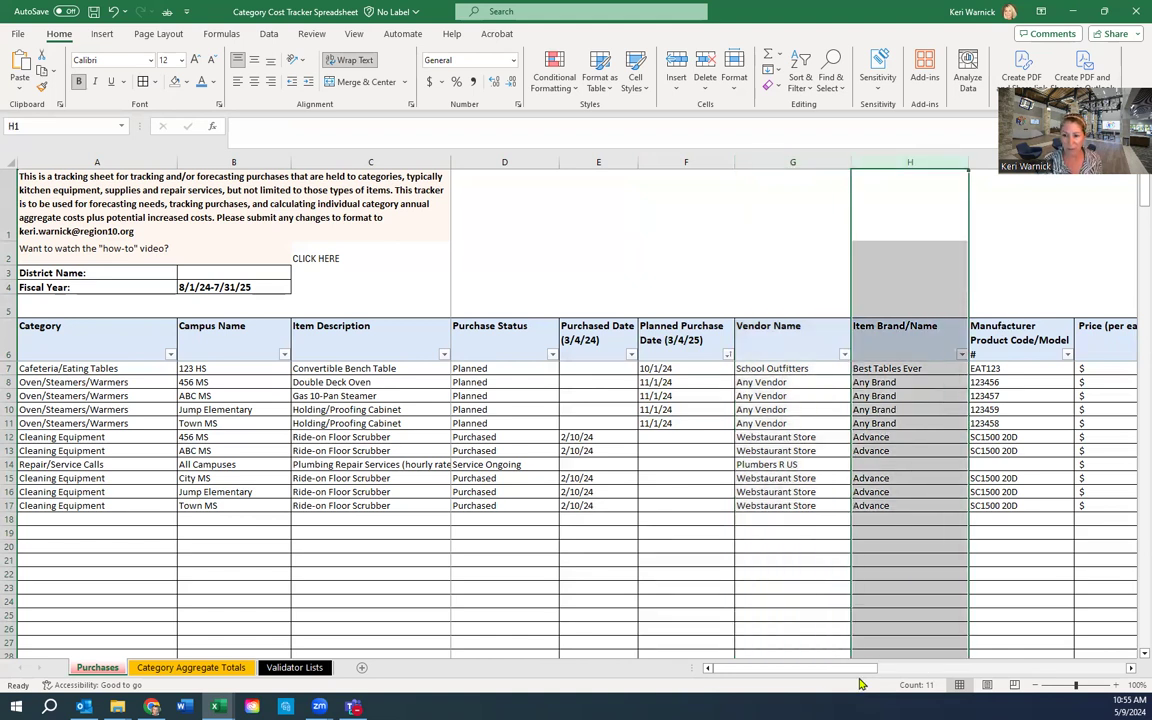
{"action": "scroll", "coordinate": [856, 670], "scroll_direction": "right", "scroll_amount": 2}
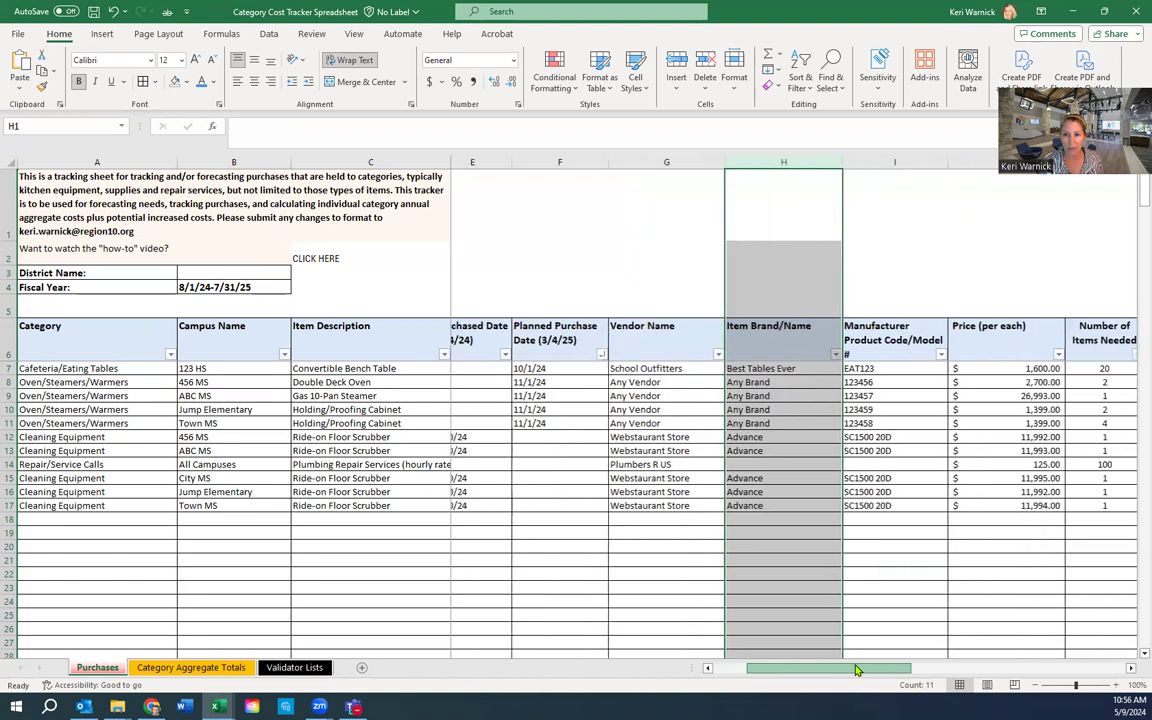
{"action": "scroll", "coordinate": [856, 670], "scroll_direction": "right", "scroll_amount": 3}
{"action": "scroll", "coordinate": [886, 670], "scroll_direction": "left", "scroll_amount": 3}
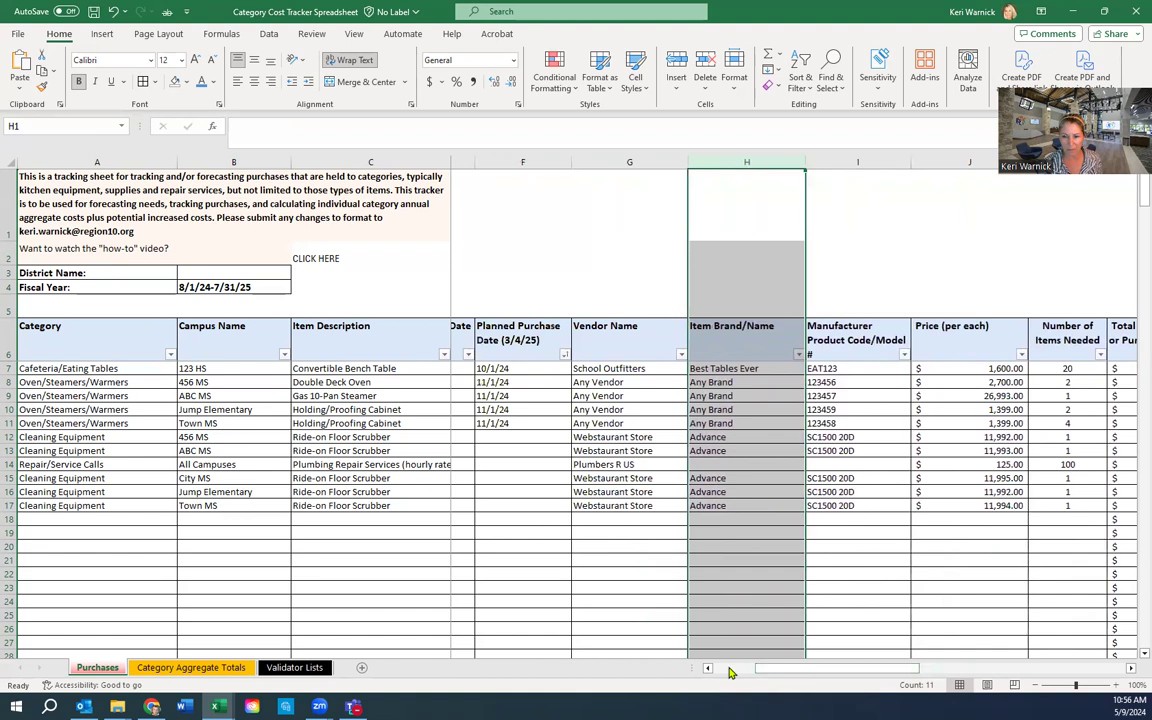
{"action": "left_click", "coordinate": [708, 669]}
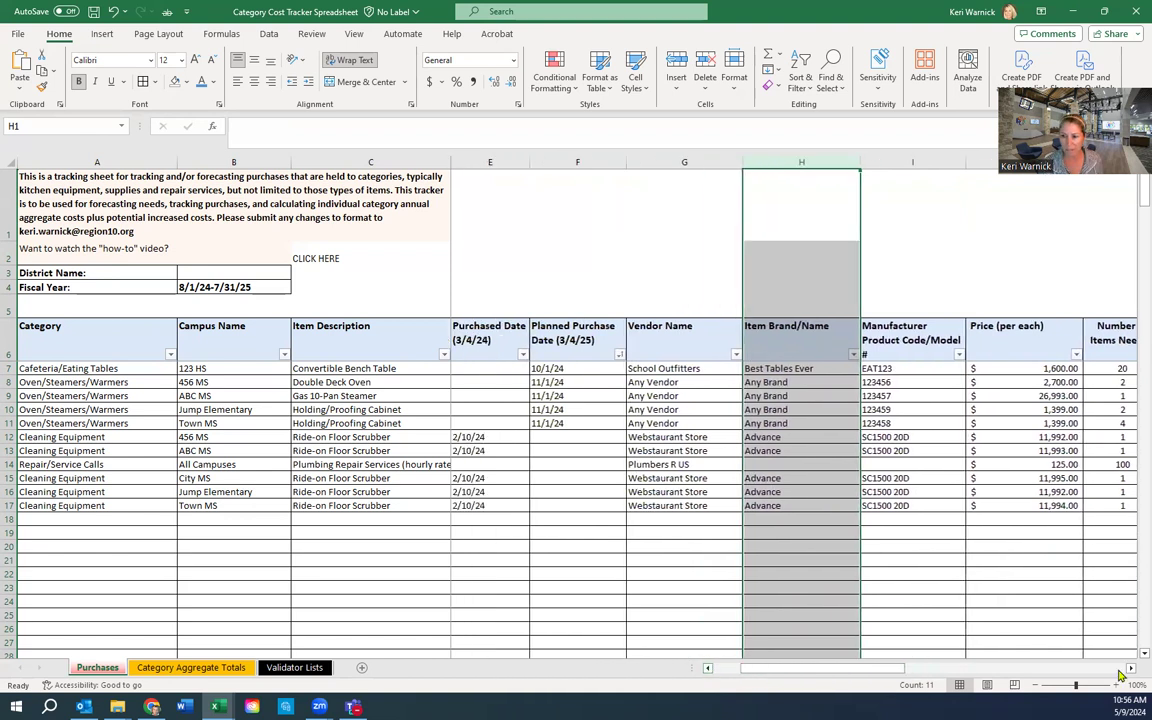
{"action": "scroll", "coordinate": [1120, 675], "scroll_direction": "right", "scroll_amount": 15}
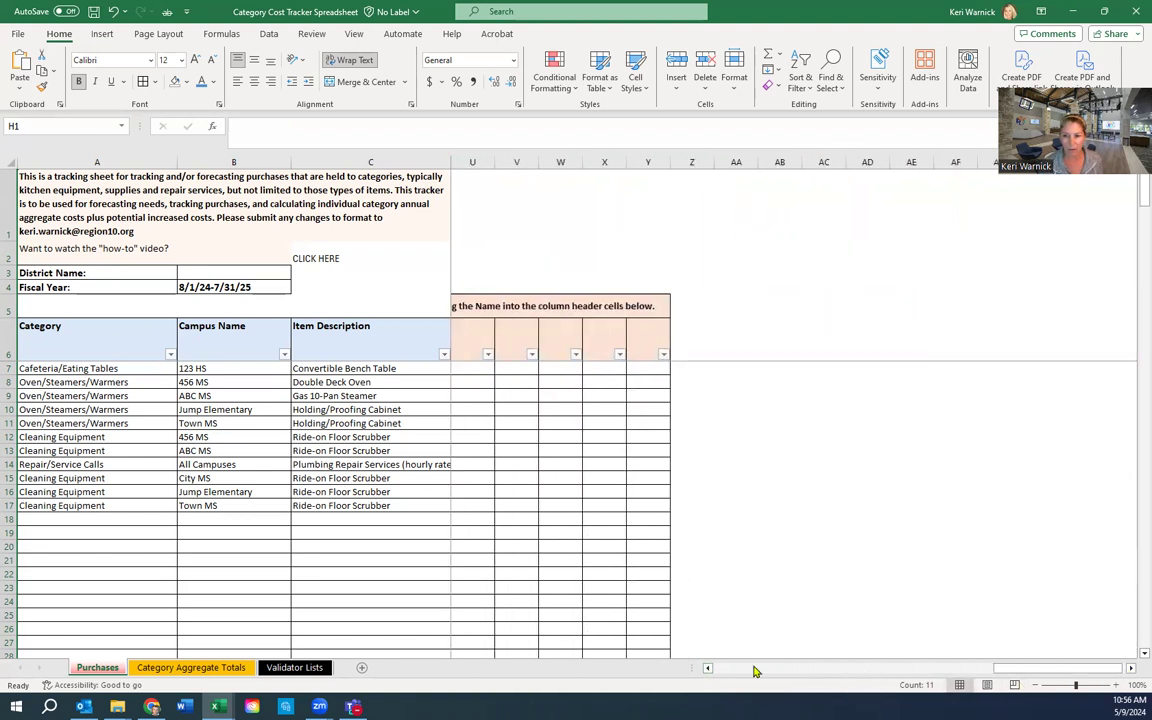
{"action": "left_click_drag", "start_coordinate": [1075, 679], "coordinate": [764, 585]}
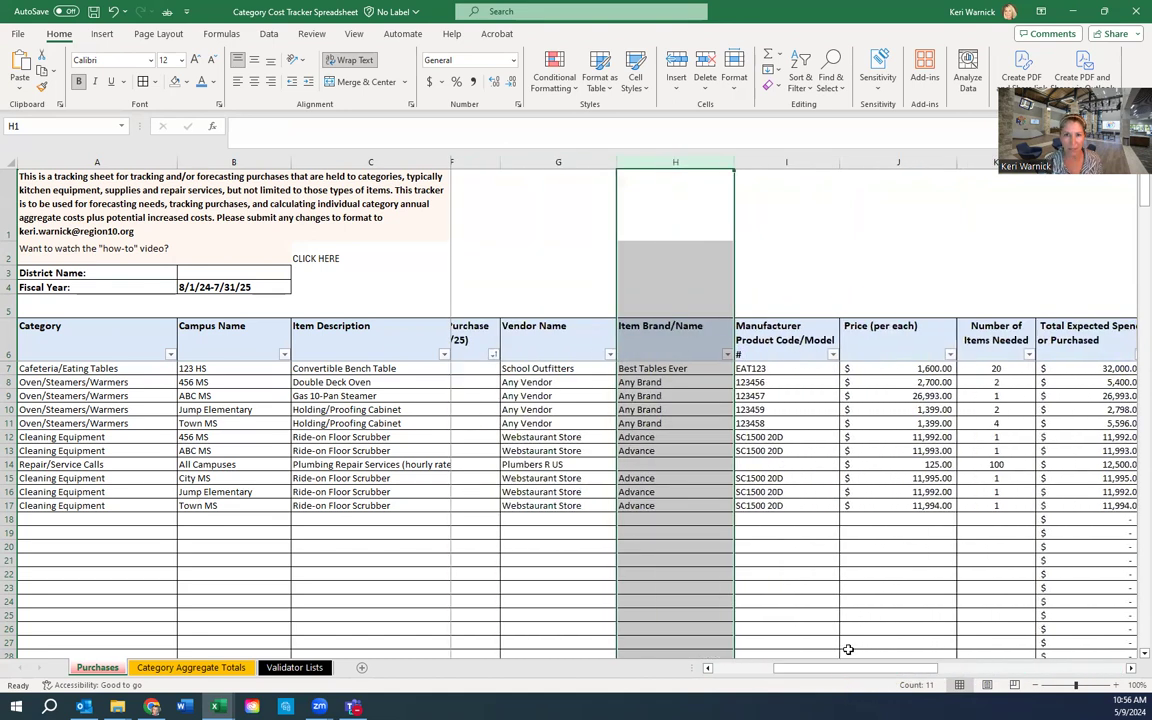
Examine the vendor, brand and manufacturer product code entries, comparing the bench table row with the plumbing repair row.
{"action": "left_click", "coordinate": [561, 163]}
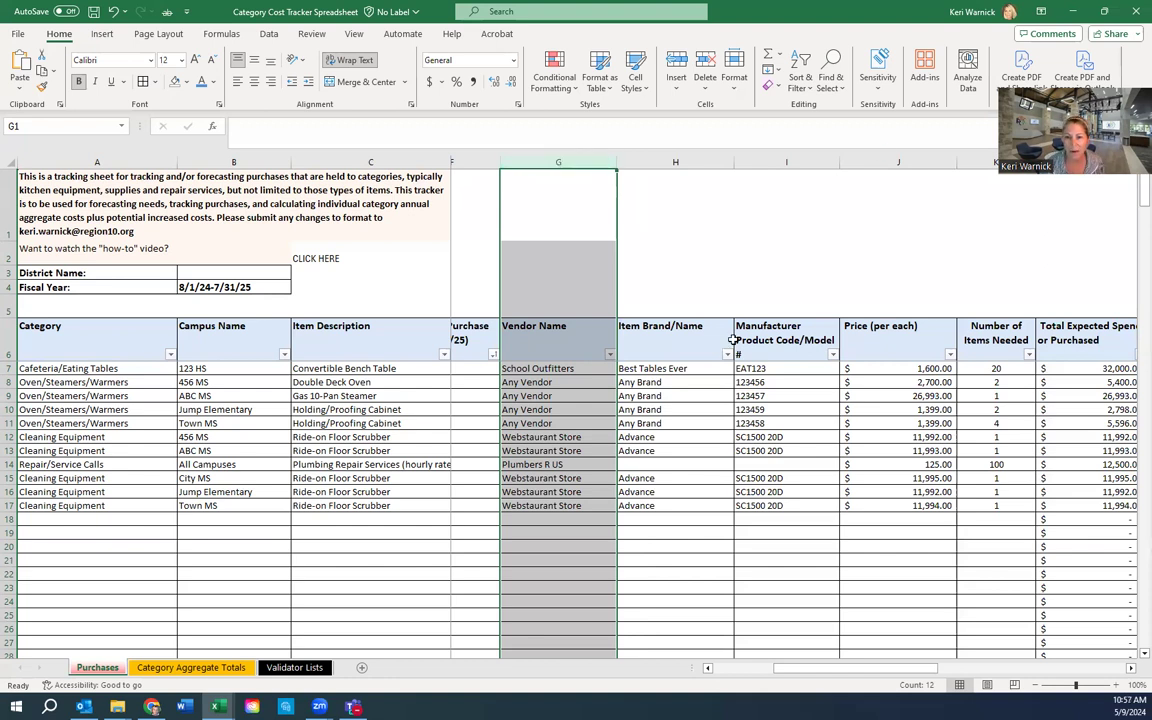
{"action": "left_click", "coordinate": [561, 369]}
{"action": "left_click", "coordinate": [684, 369]}
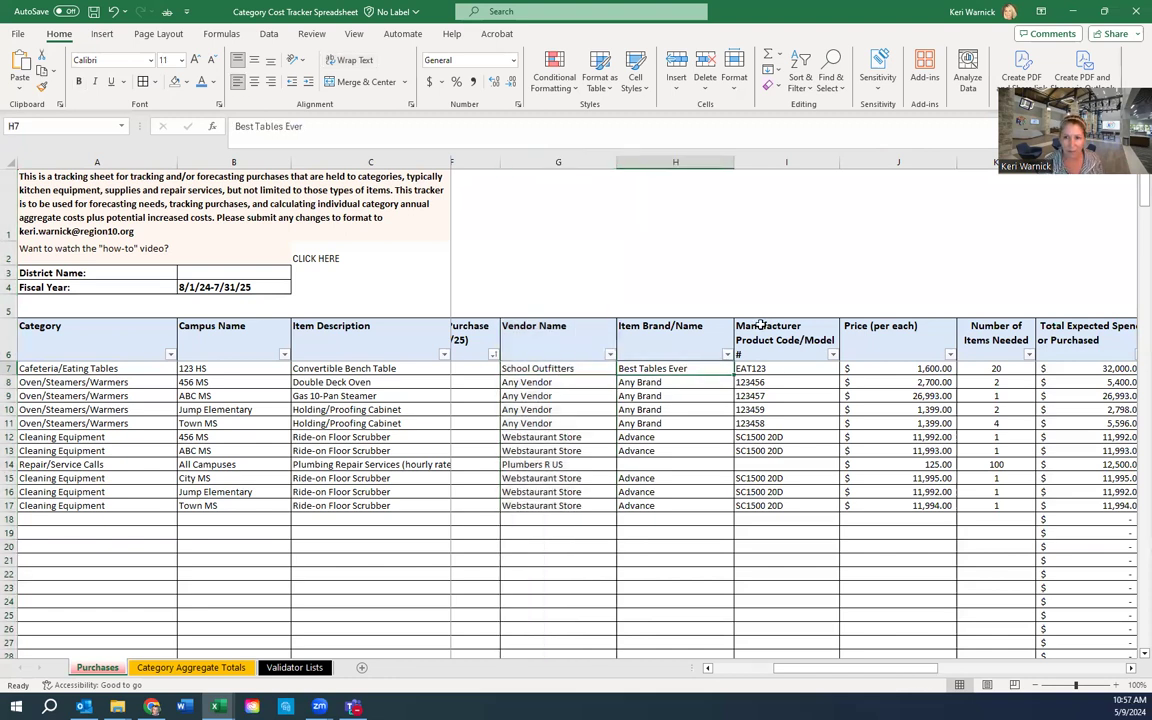
{"action": "left_click", "coordinate": [781, 161]}
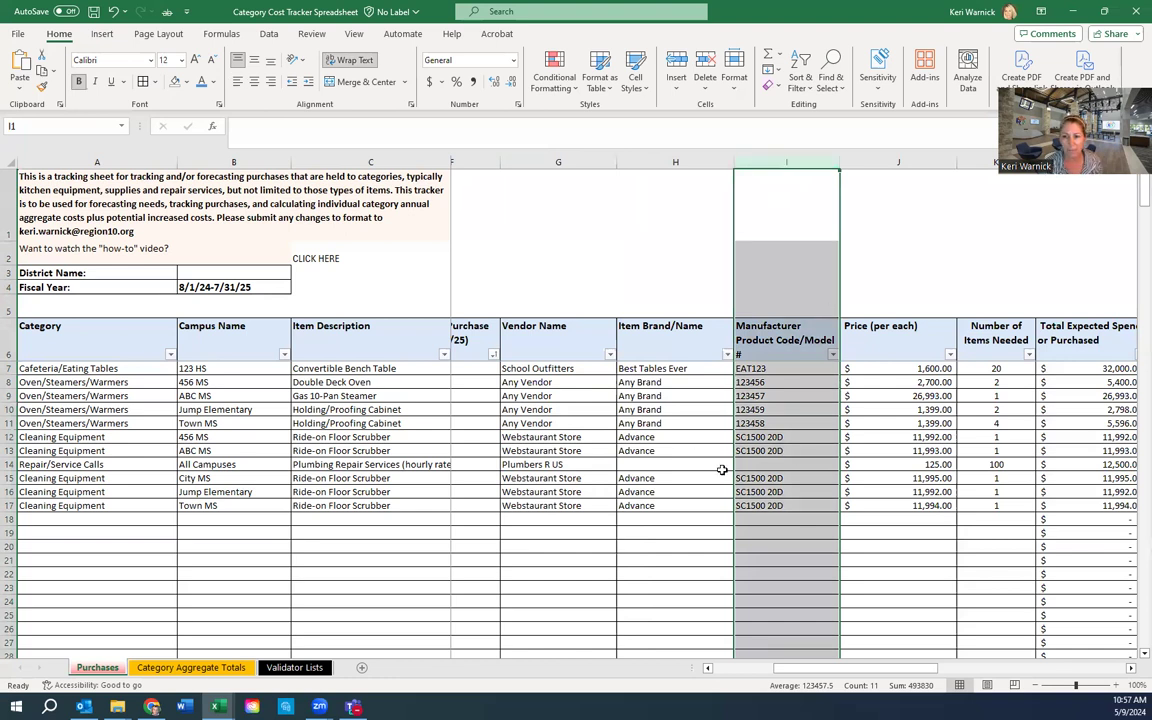
{"action": "left_click_drag", "start_coordinate": [653, 463], "coordinate": [776, 465]}
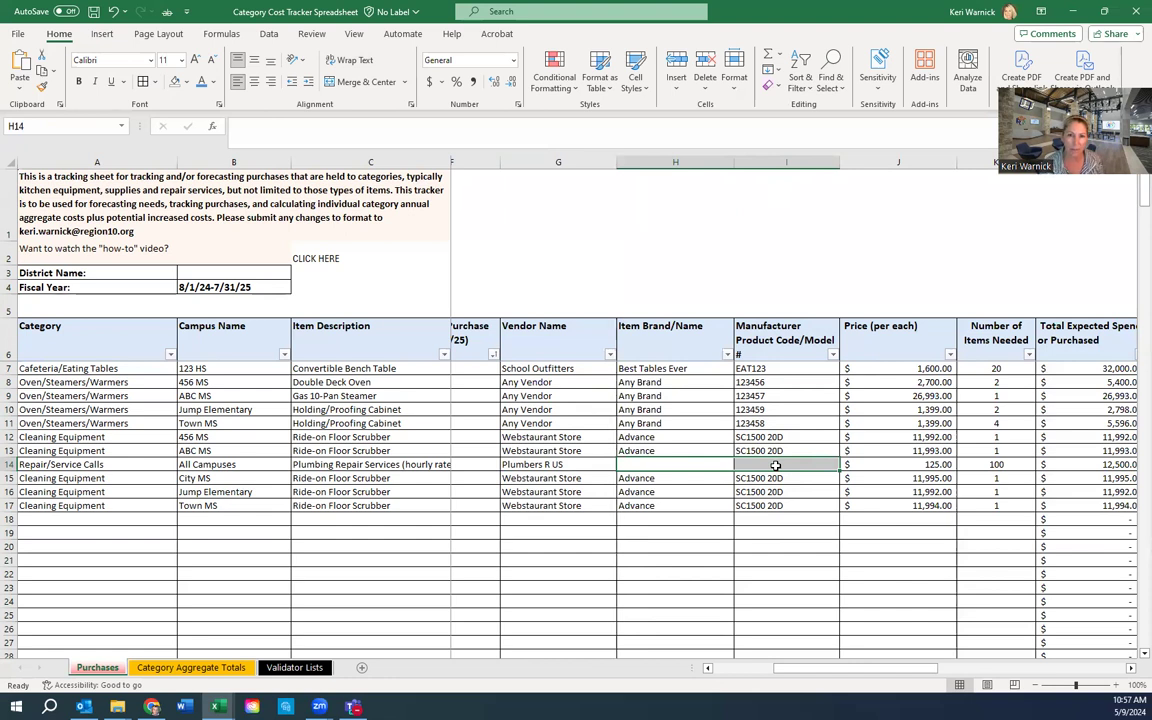
{"action": "left_click", "coordinate": [569, 464]}
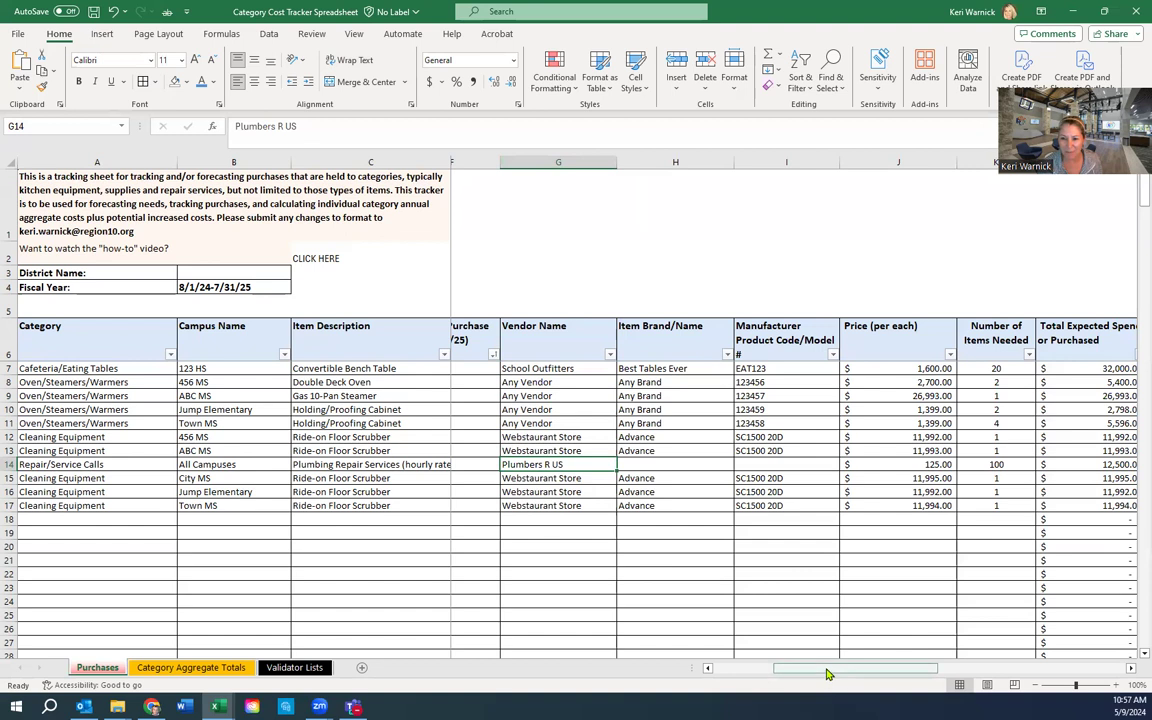
Widen the Item Description column so the full plumbing repair services description in row 14 fits.
{"action": "left_click_drag", "start_coordinate": [827, 674], "coordinate": [859, 675]}
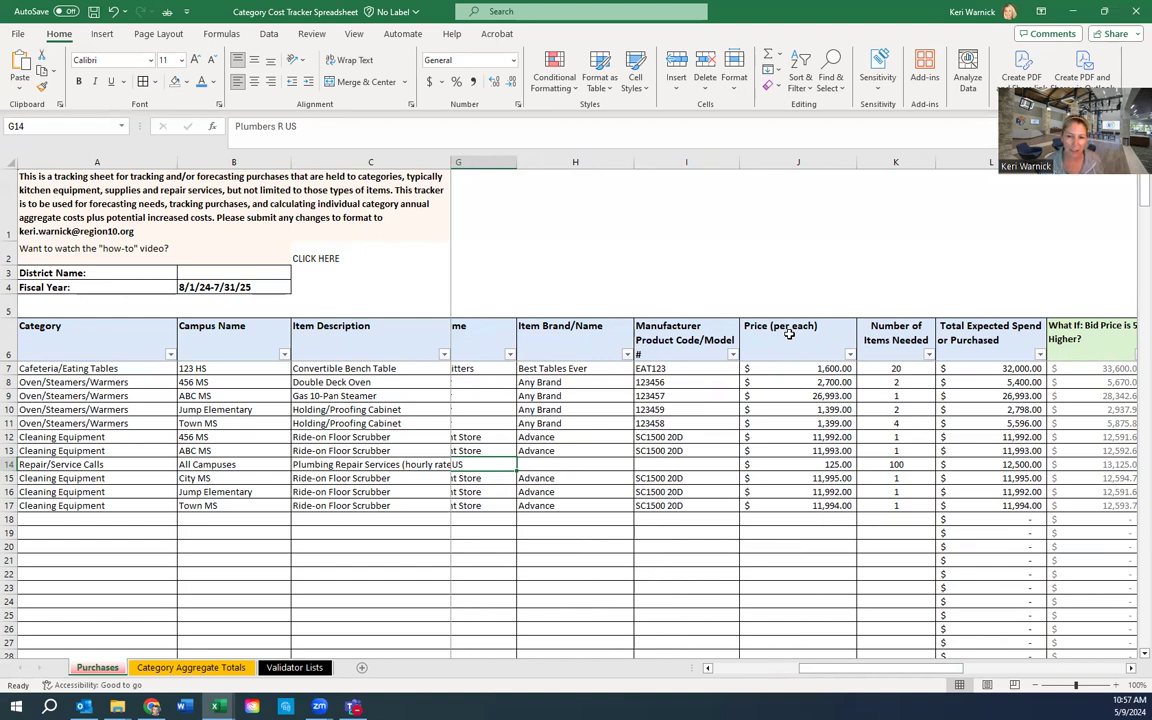
{"action": "left_click", "coordinate": [405, 464]}
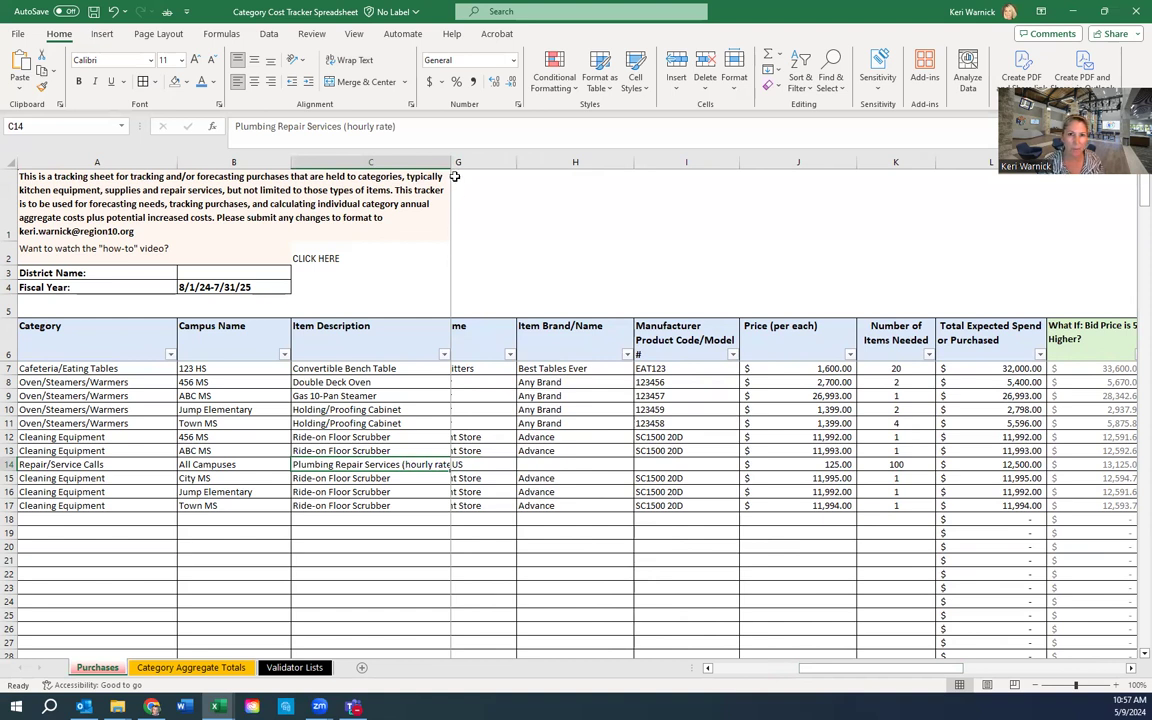
{"action": "left_click_drag", "start_coordinate": [451, 162], "coordinate": [495, 163]}
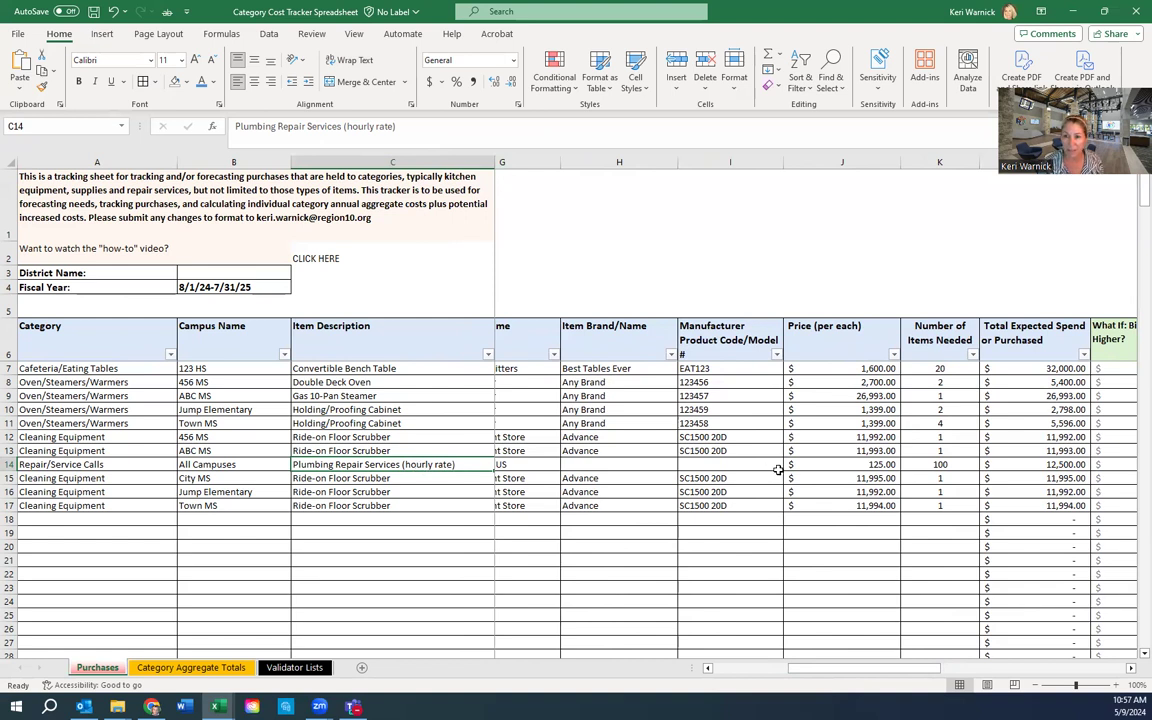
Examine the Price (per each) and Number of Items Needed entries, including the bench table and plumbing repair rows.
{"action": "left_click", "coordinate": [820, 336]}
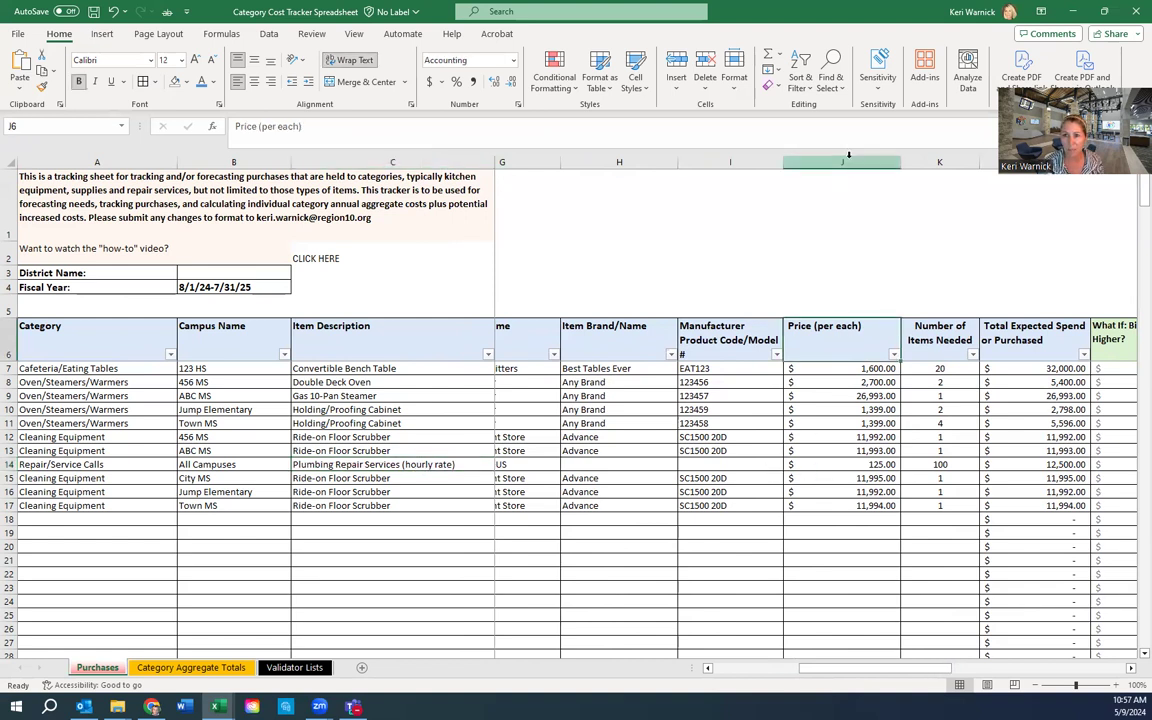
{"action": "left_click", "coordinate": [845, 162]}
{"action": "left_click", "coordinate": [836, 465]}
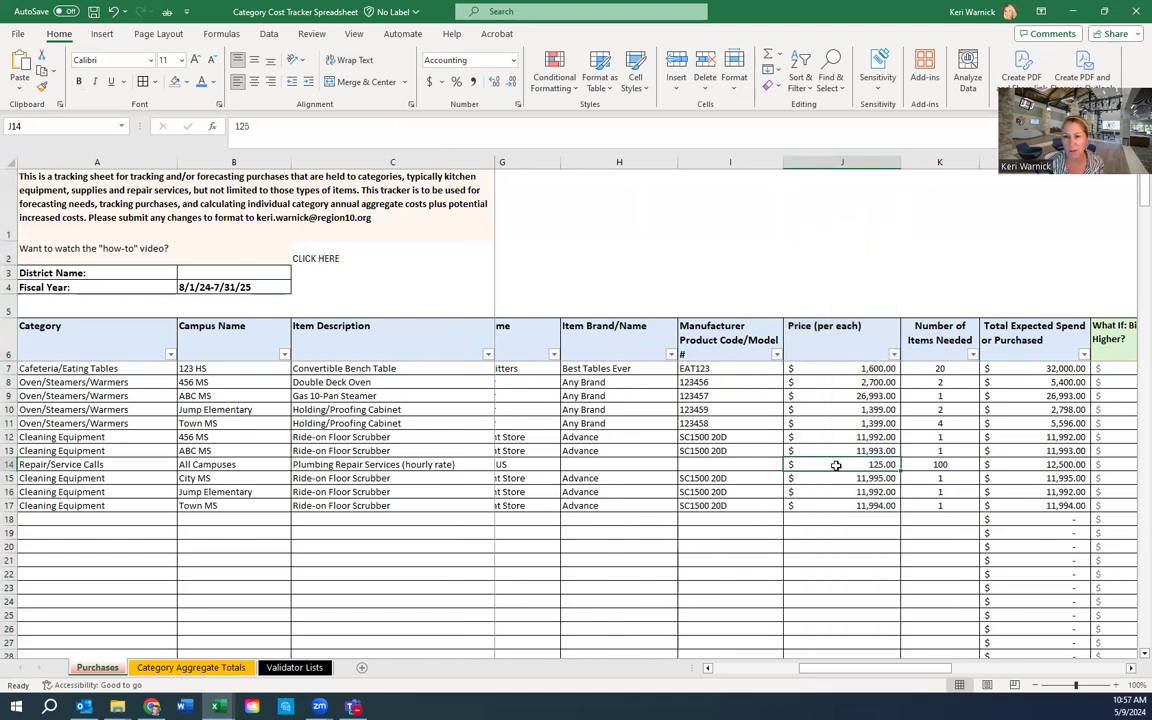
{"action": "left_click_drag", "start_coordinate": [845, 368], "coordinate": [843, 505]}
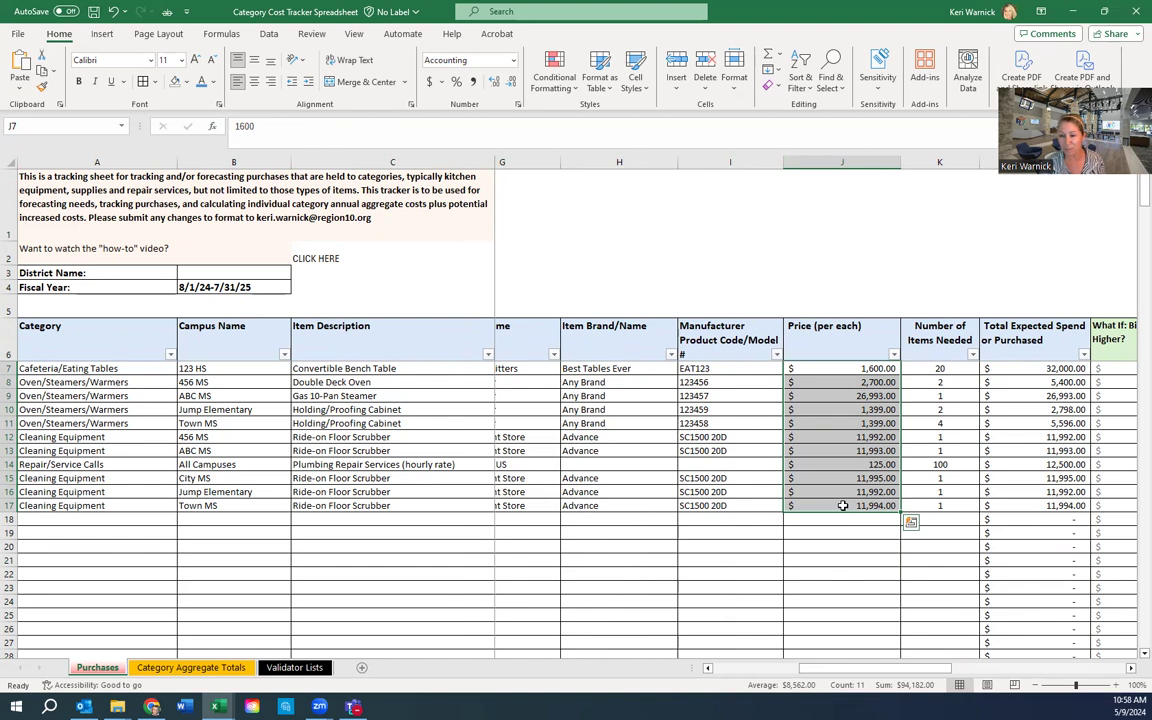
{"action": "left_click", "coordinate": [833, 369]}
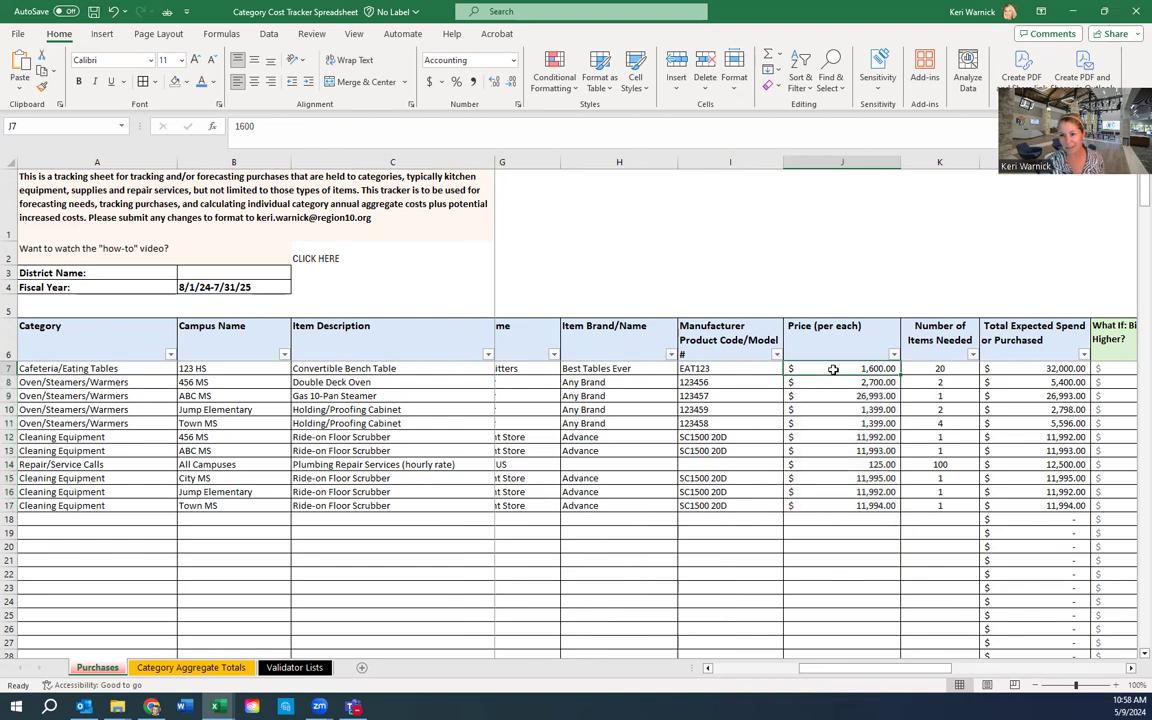
{"action": "left_click", "coordinate": [932, 368]}
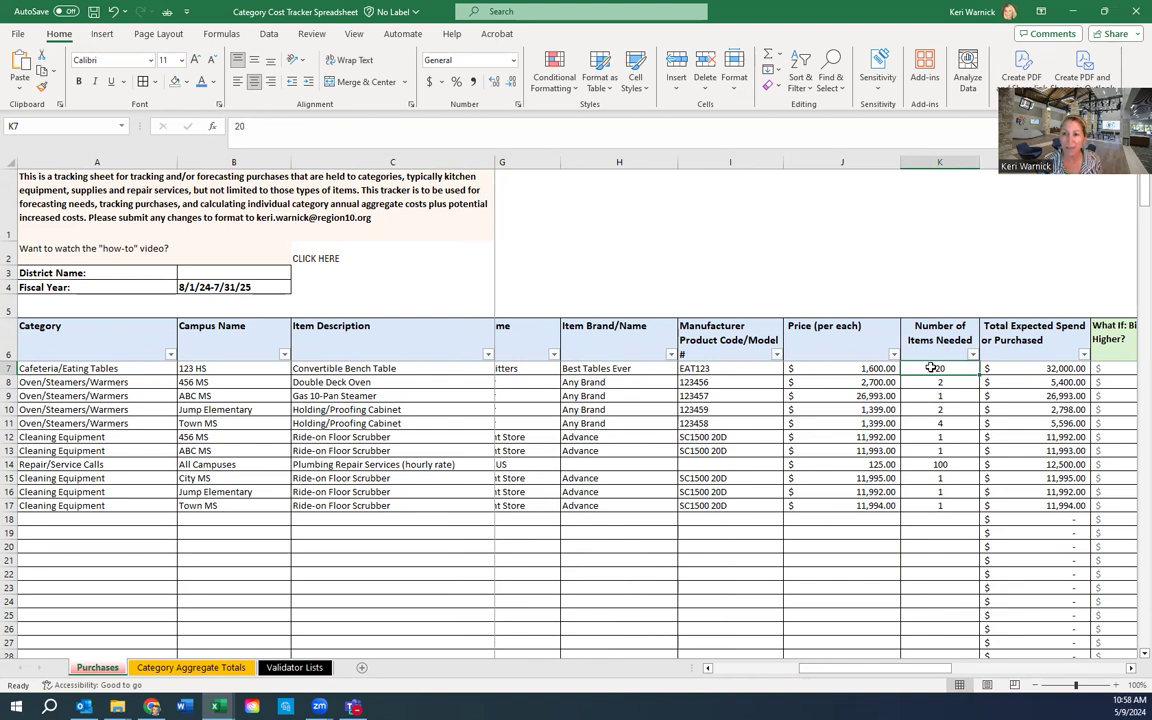
{"action": "left_click", "coordinate": [921, 465]}
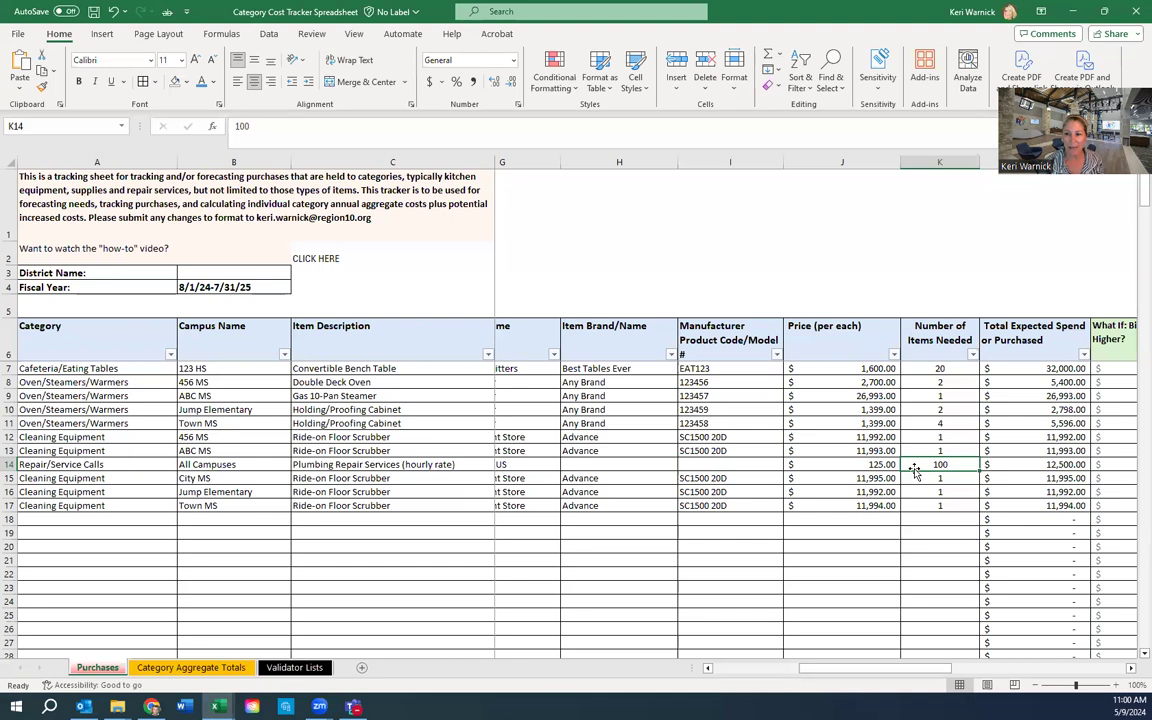
Review the plumbing repair row's hourly price and the bench table's 5% and 10% higher bid price projections.
{"action": "left_click_drag", "start_coordinate": [925, 669], "coordinate": [987, 673]}
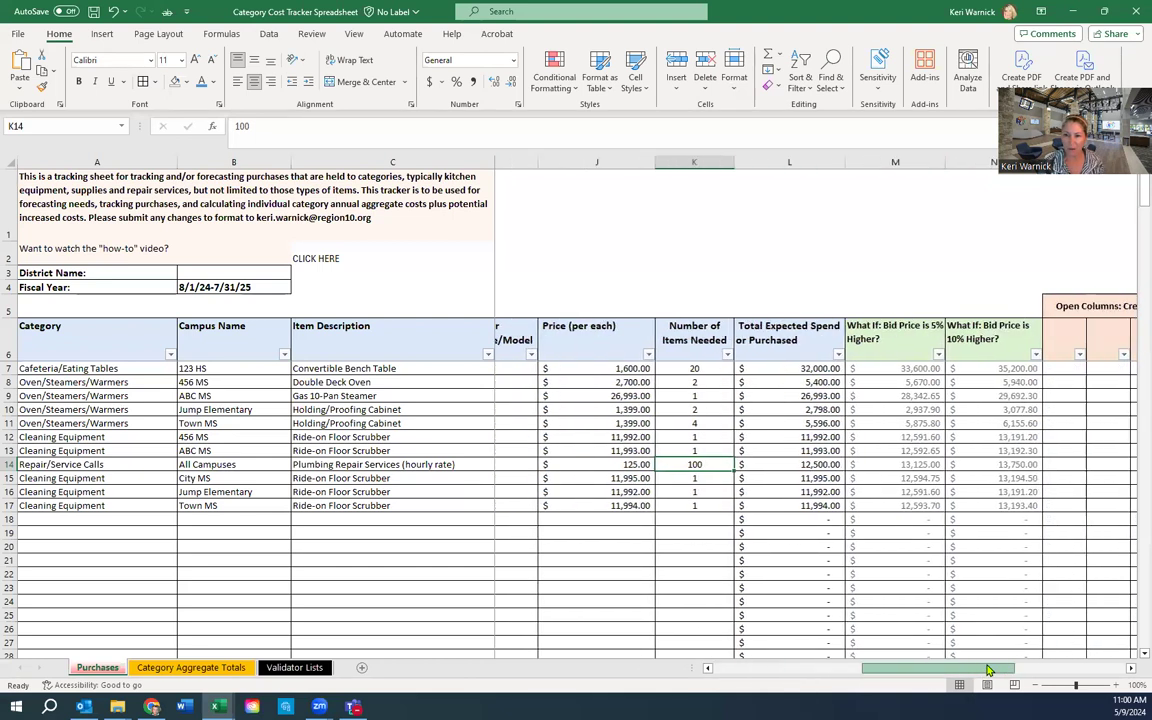
{"action": "left_click", "coordinate": [601, 464]}
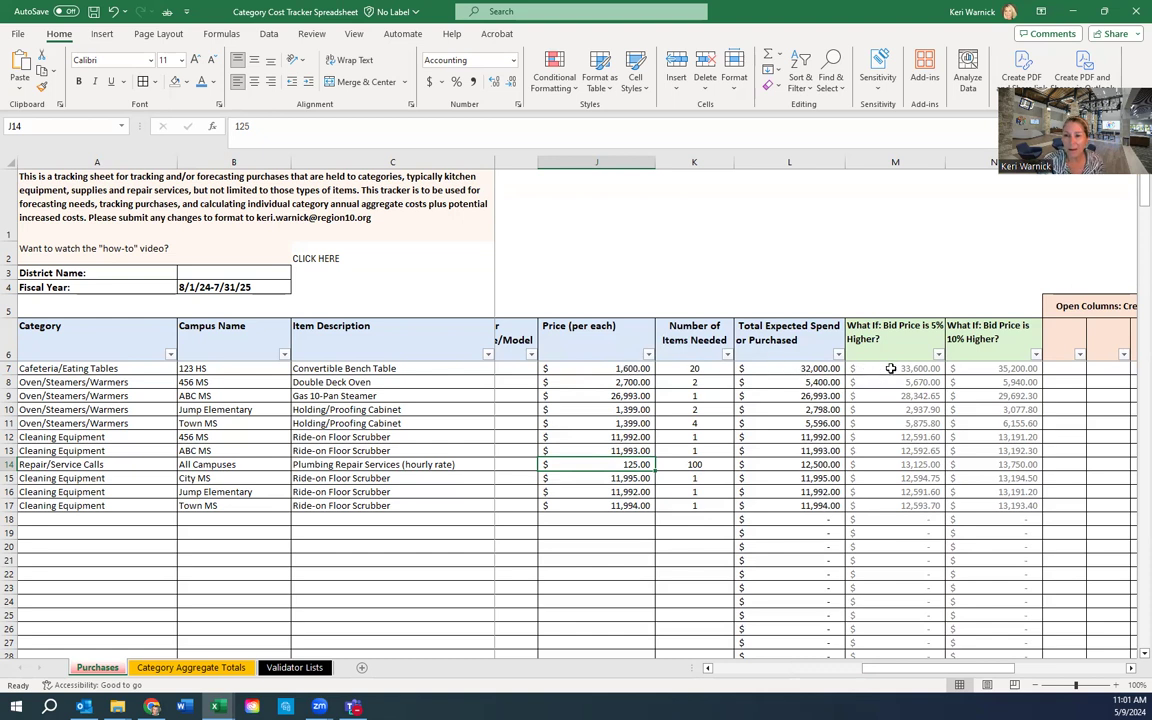
{"action": "left_click_drag", "start_coordinate": [869, 370], "coordinate": [991, 370]}
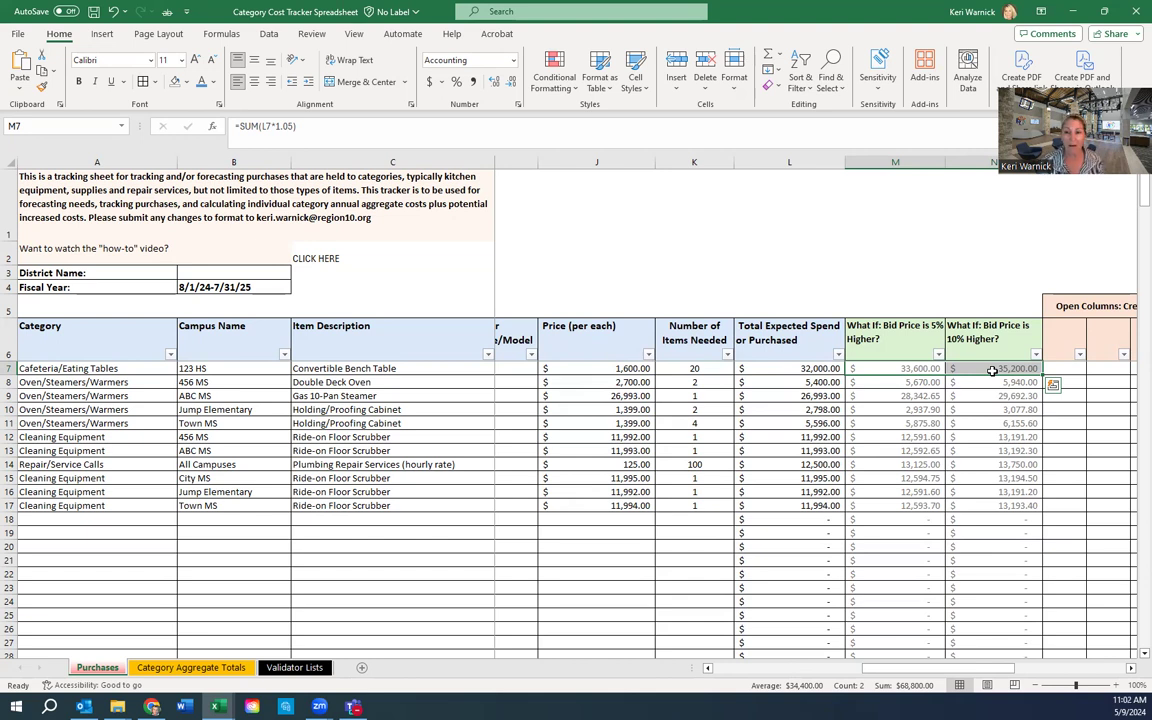
Widen the first open column, column O, and enter Warranty Details as its header in row 6.
{"action": "left_click_drag", "start_coordinate": [930, 668], "coordinate": [1050, 667]}
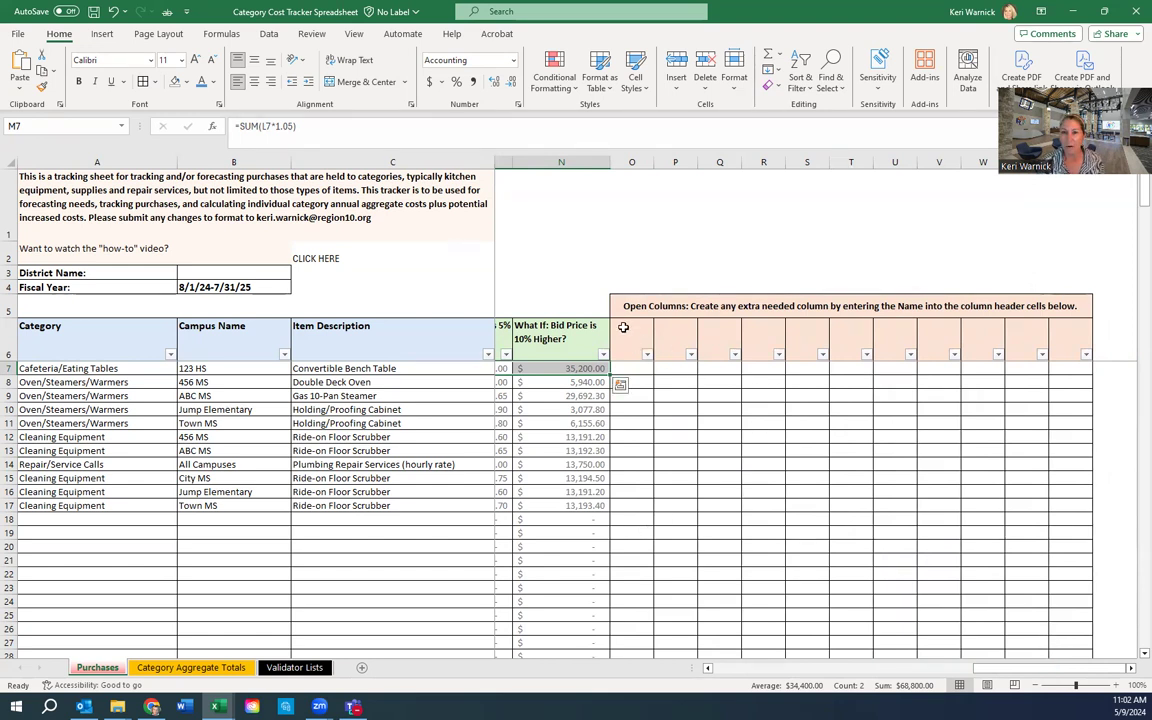
{"action": "left_click_drag", "start_coordinate": [630, 340], "coordinate": [1053, 341]}
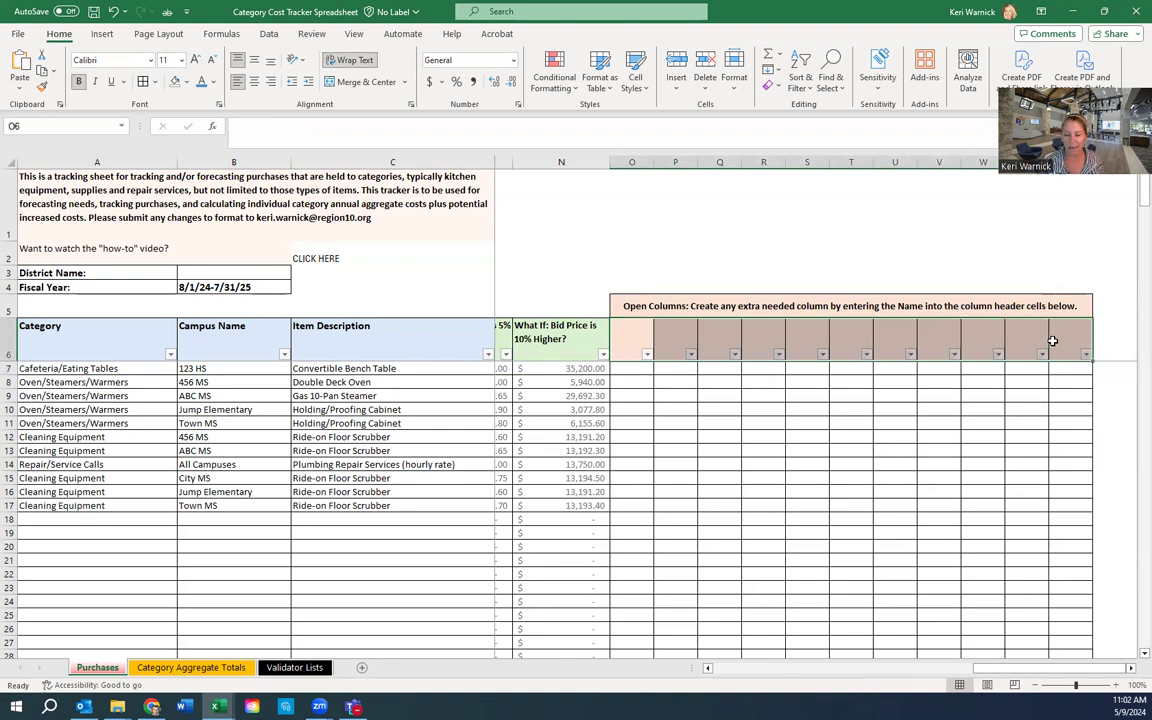
{"action": "left_click", "coordinate": [633, 331]}
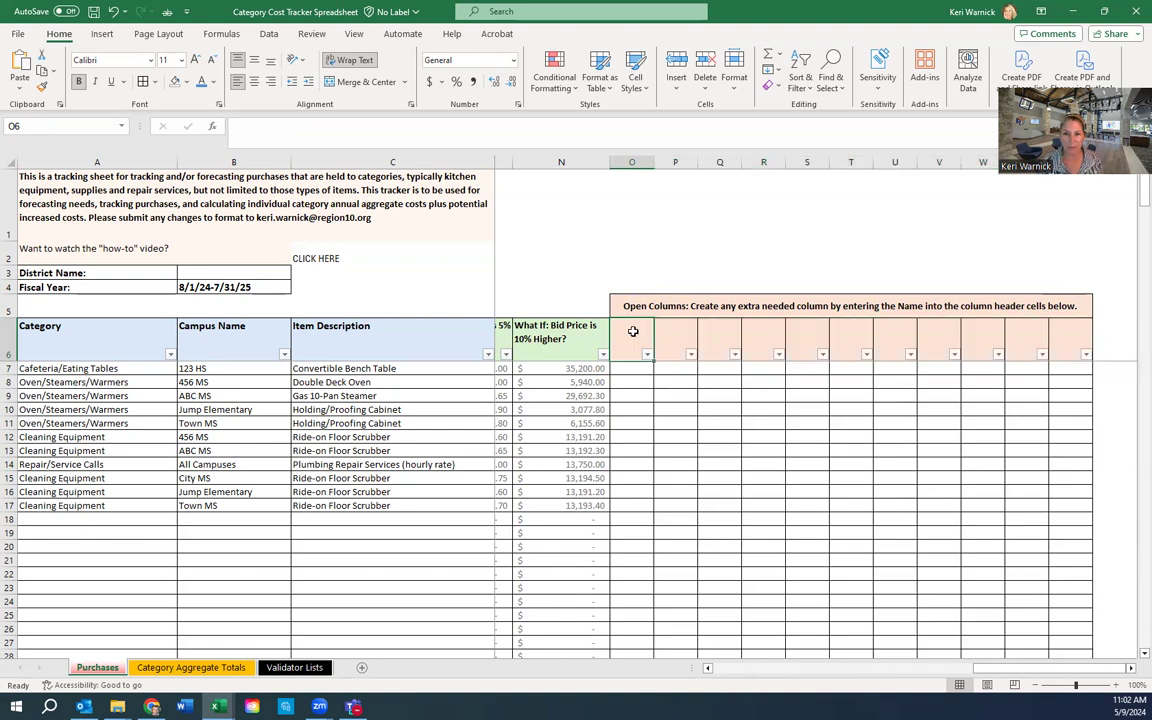
{"action": "left_click_drag", "start_coordinate": [654, 162], "coordinate": [702, 165]}
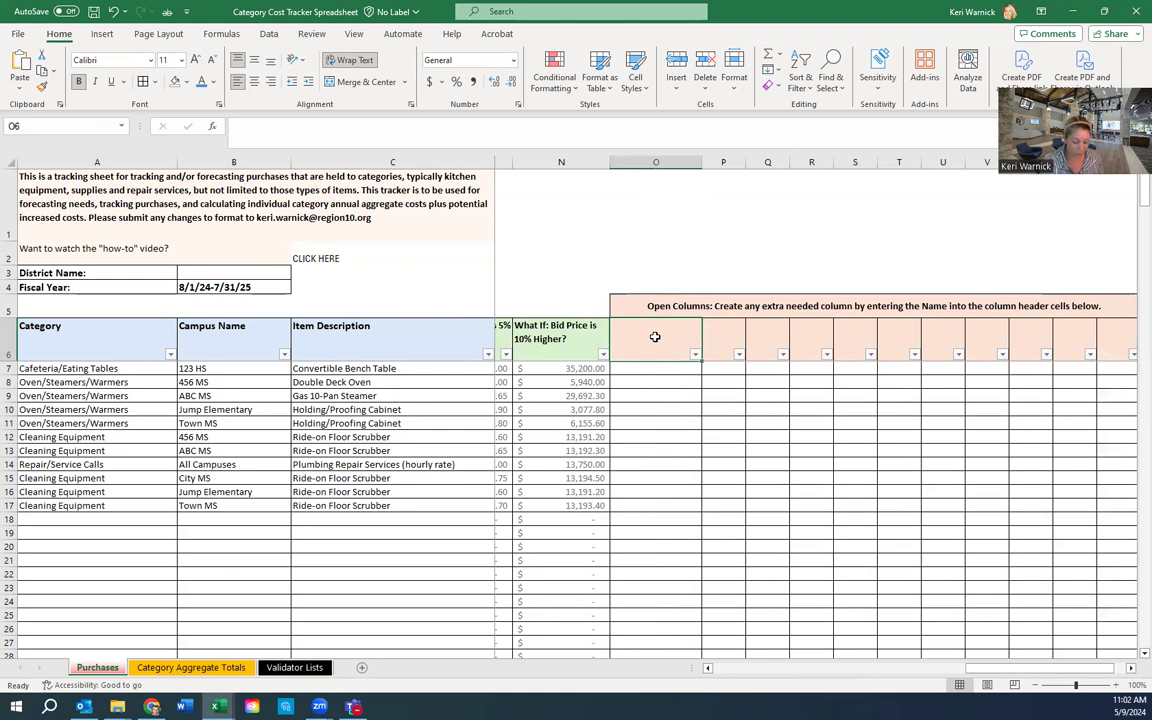
{"action": "type", "text": "Warranty Details"}
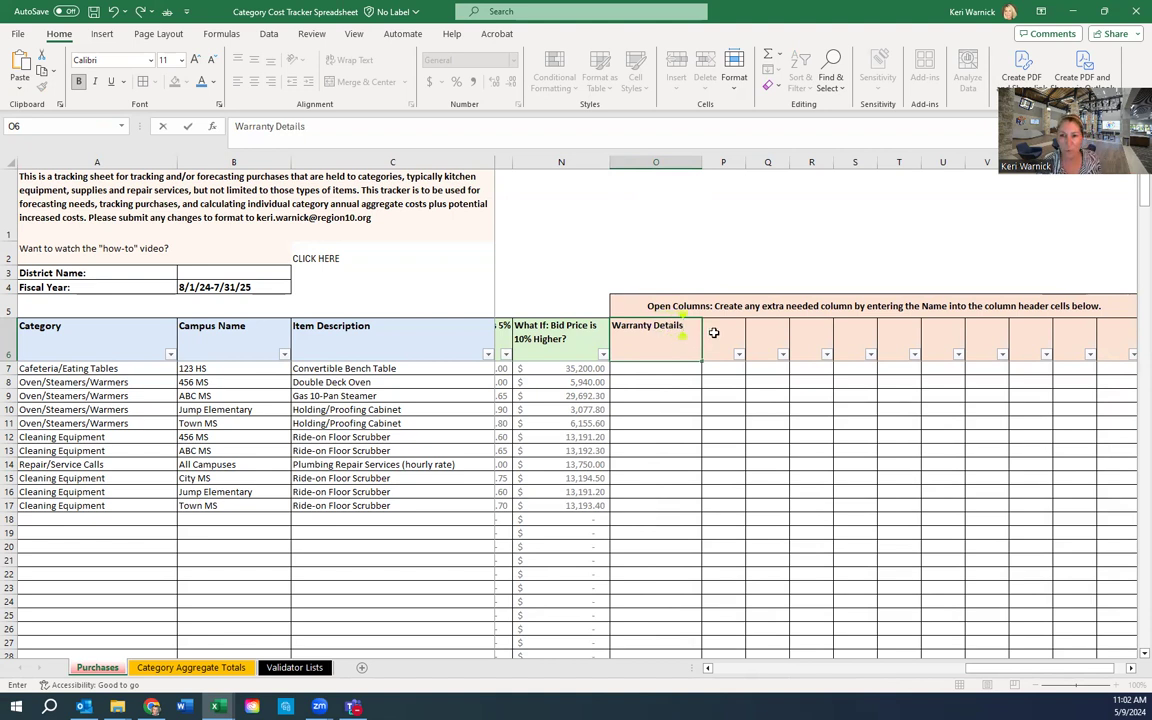
{"action": "key", "text": "Tab"}
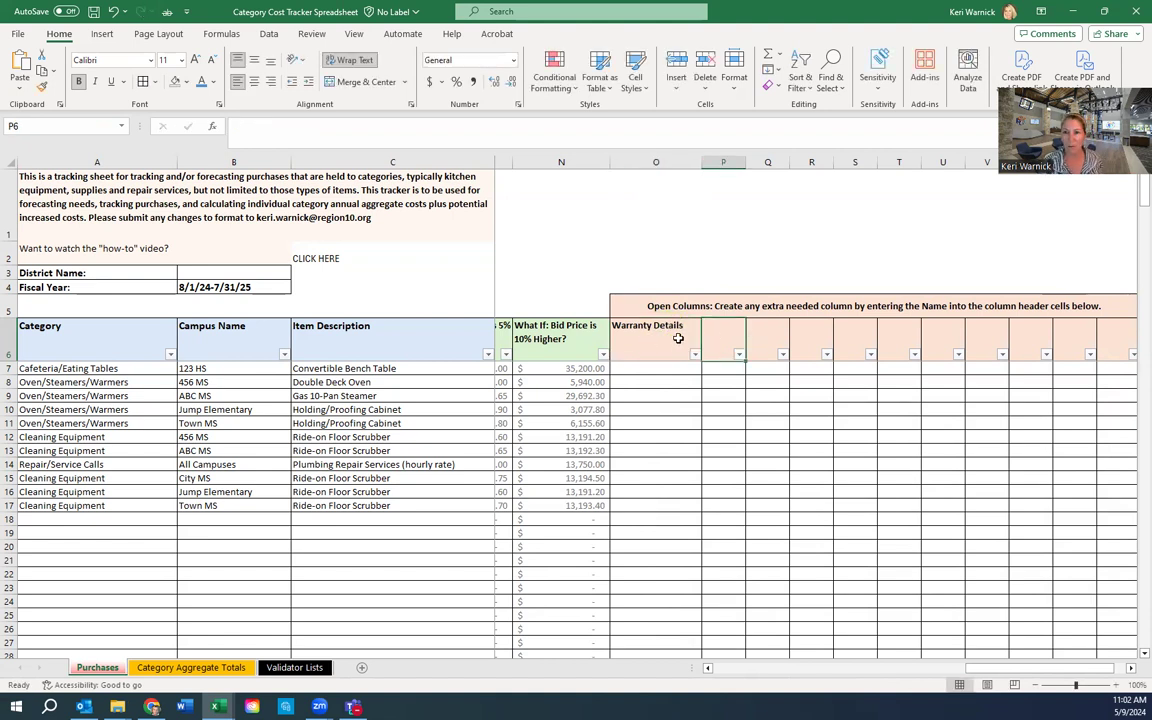
{"action": "left_click", "coordinate": [652, 367]}
{"action": "left_click_drag", "start_coordinate": [652, 367], "coordinate": [656, 518]}
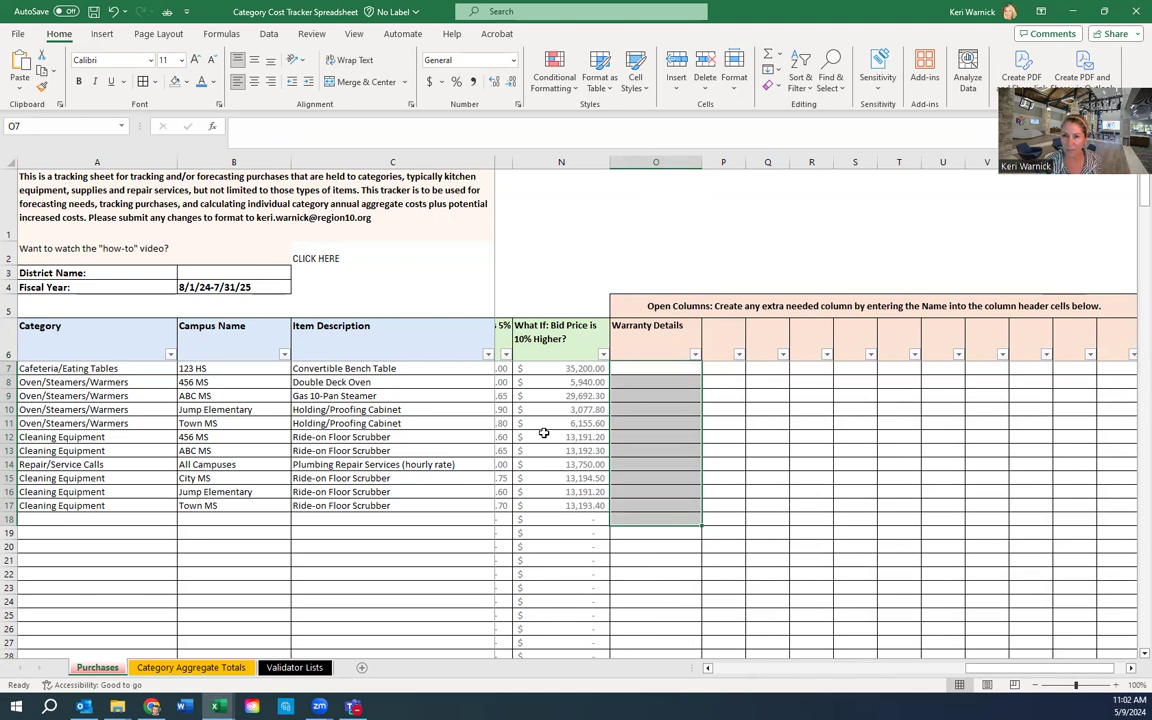
Widen open column P, enter Item Type as its header in row 6, and enter Non-food in P7 below it.
{"action": "left_click", "coordinate": [720, 330]}
{"action": "left_click_drag", "start_coordinate": [745, 163], "coordinate": [790, 163]}
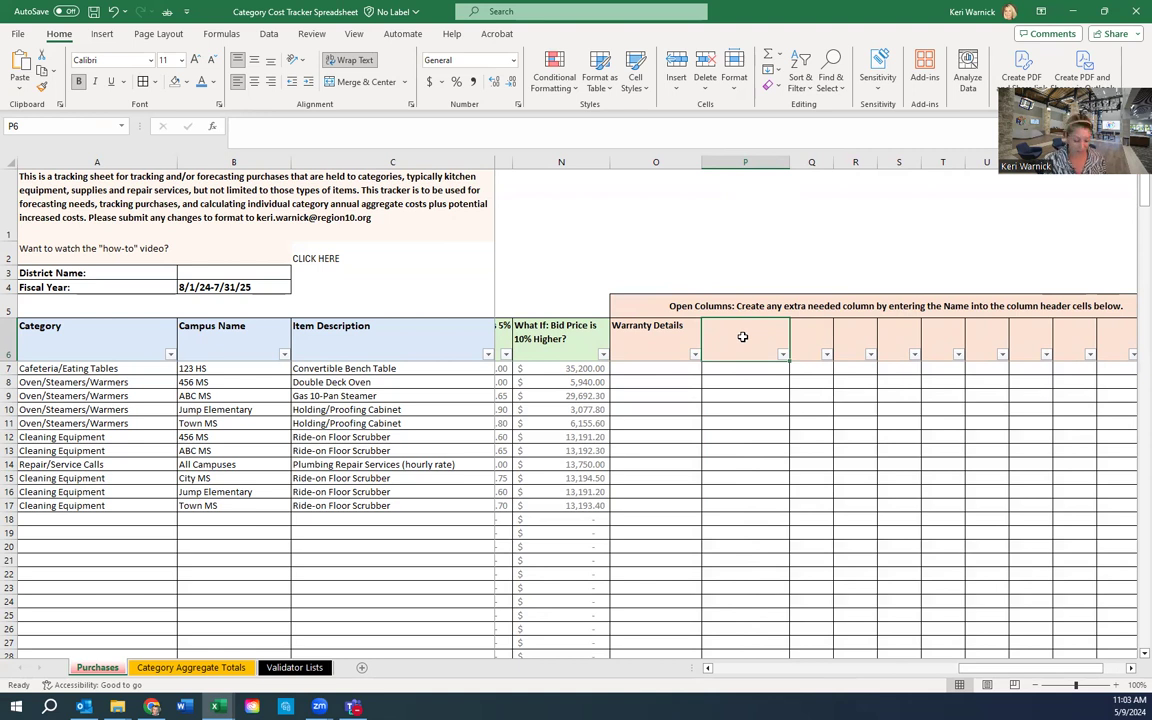
{"action": "type", "text": "Item Type"}
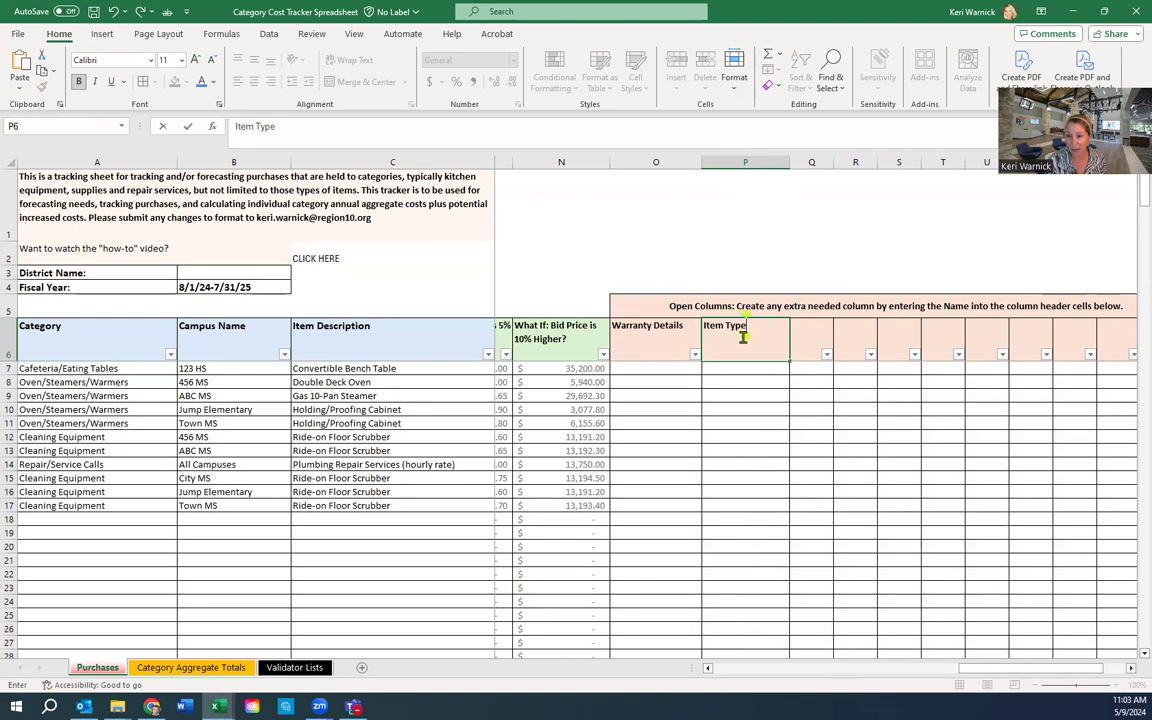
{"action": "key", "text": "Return"}
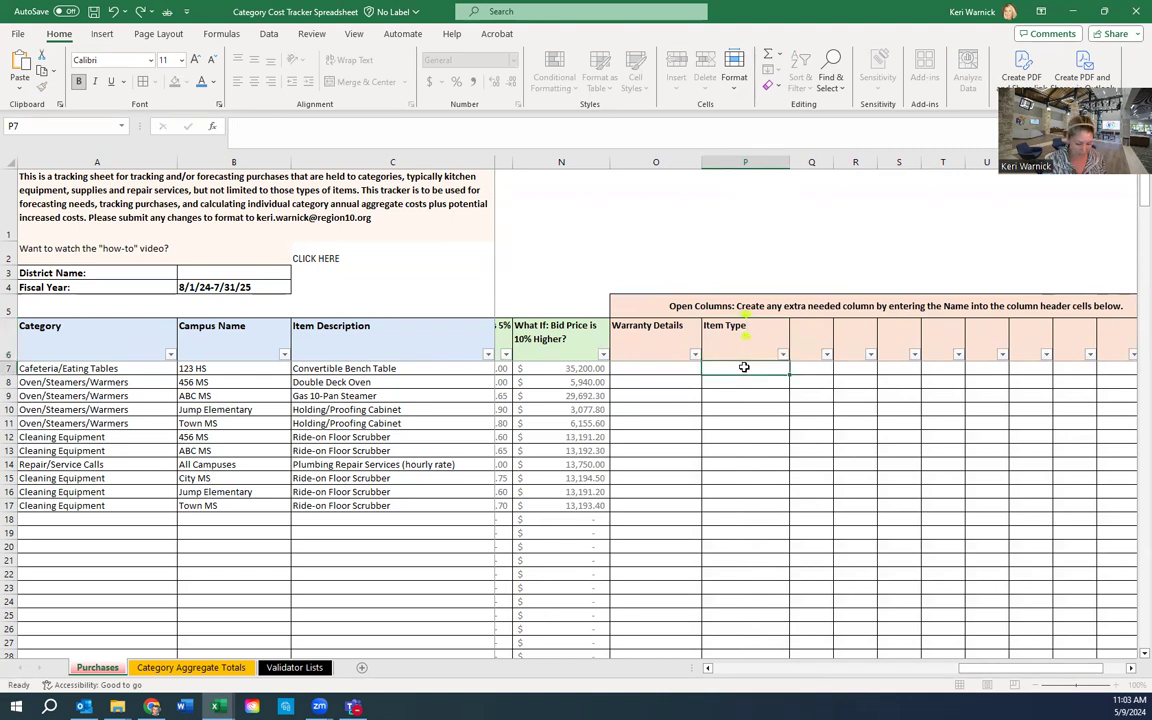
{"action": "type", "text": "Non-food"}
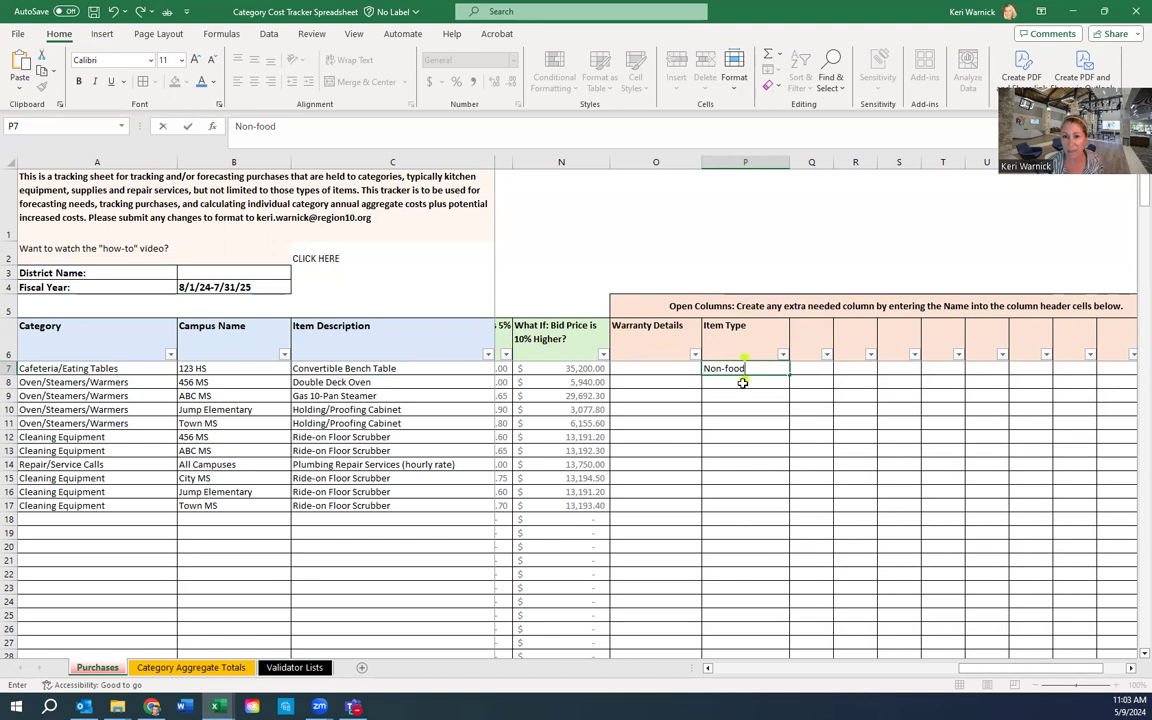
{"action": "left_click", "coordinate": [743, 383]}
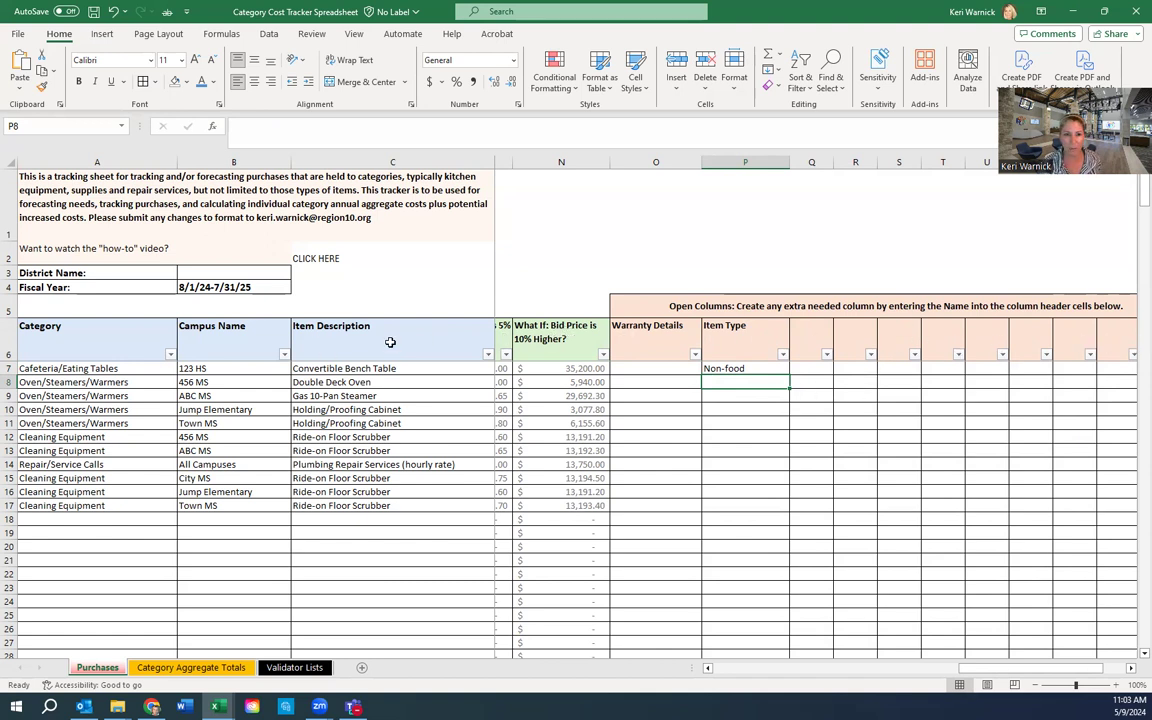
{"action": "left_click", "coordinate": [395, 162]}
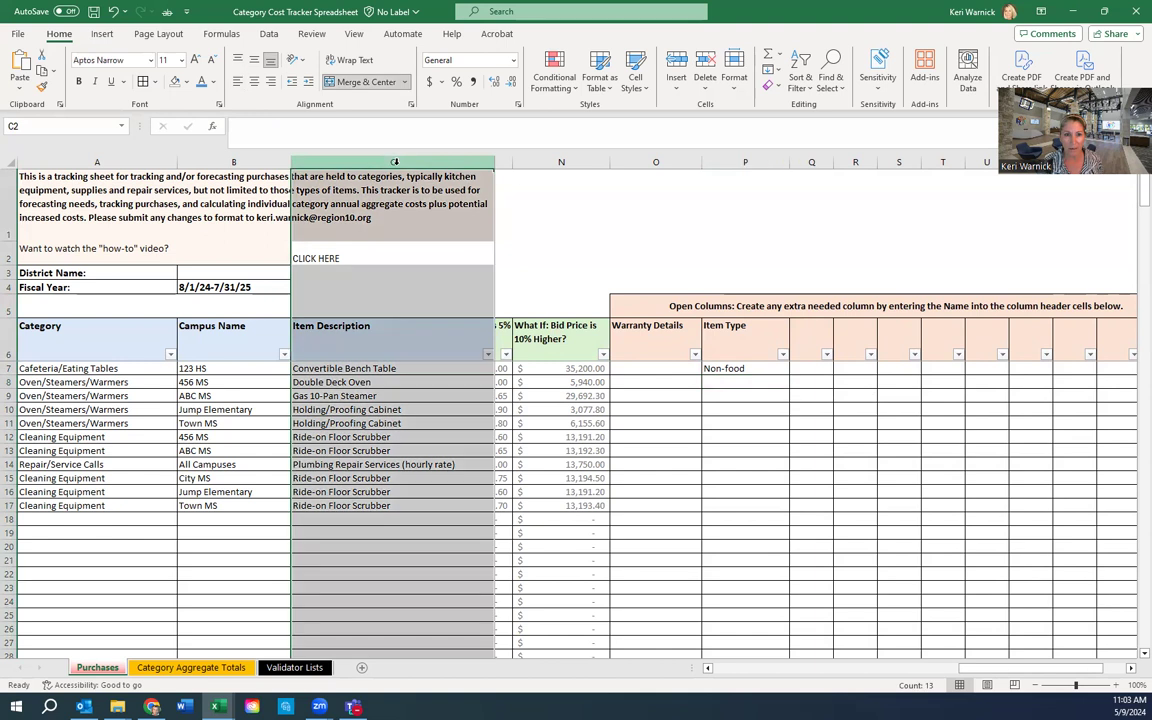
{"action": "left_click", "coordinate": [234, 162]}
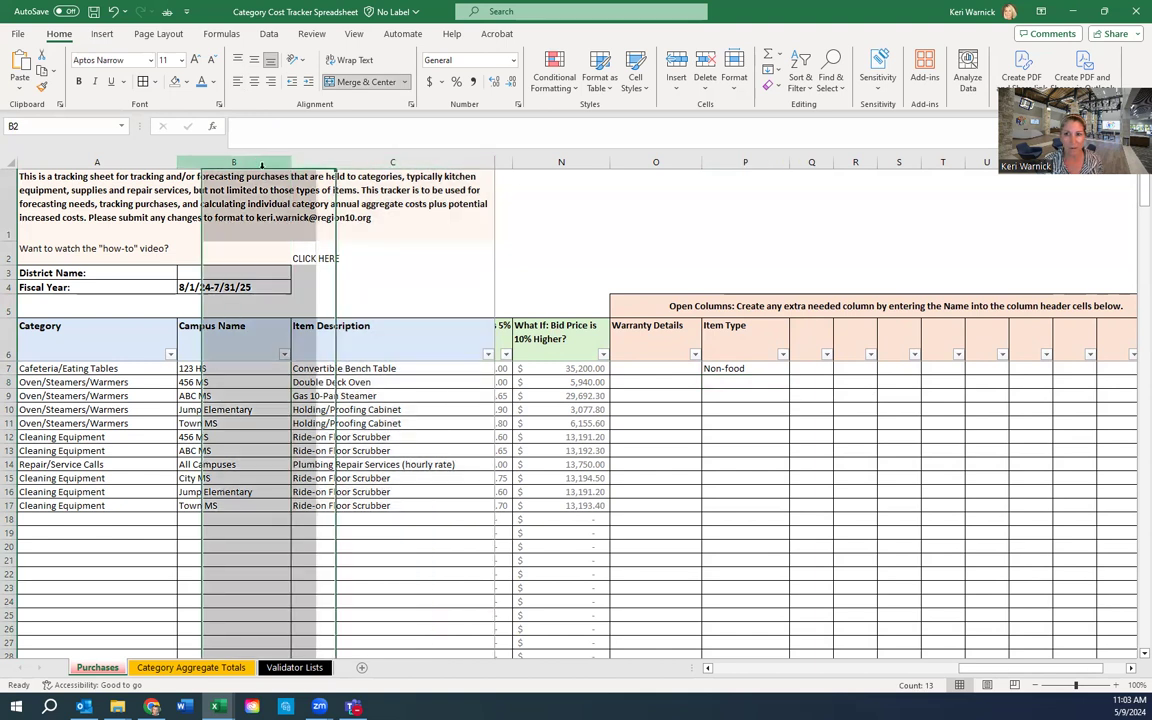
{"action": "left_click", "coordinate": [898, 162]}
Select the row 6 cells from Z6 back to column A, then remove the filter and reapply it to the headers.
{"action": "left_click_drag", "start_coordinate": [993, 674], "coordinate": [1067, 674]}
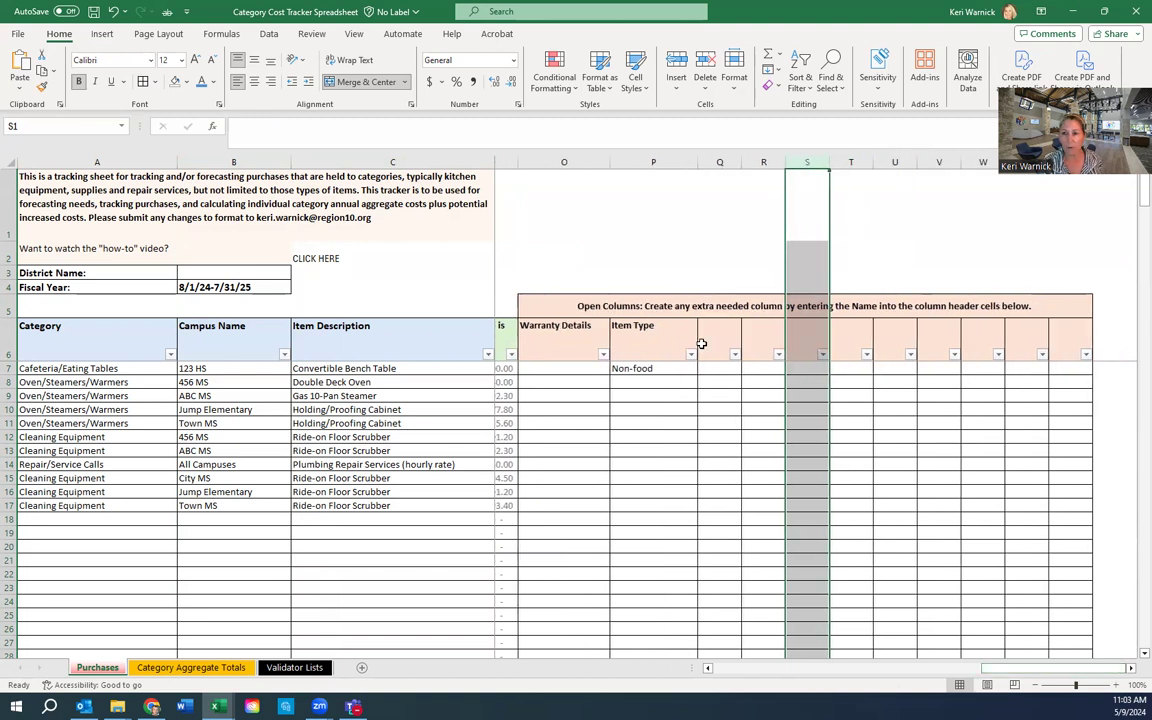
{"action": "left_click", "coordinate": [1102, 324]}
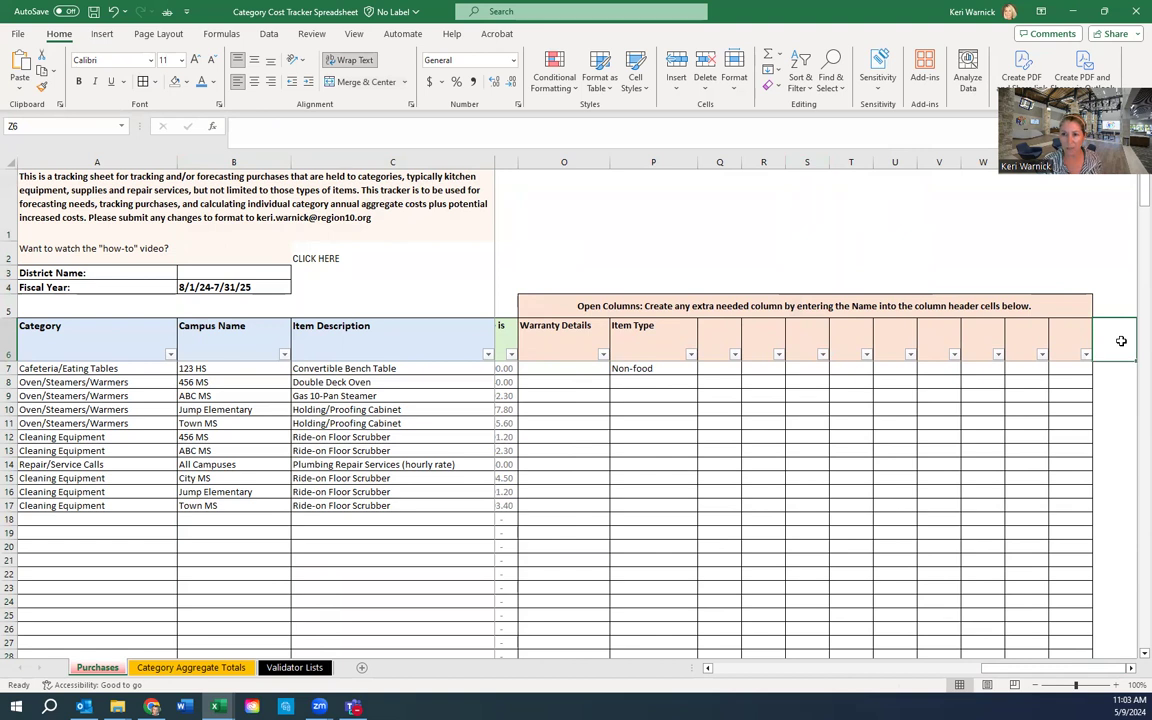
{"action": "left_click_drag", "start_coordinate": [1124, 338], "coordinate": [12, 340]}
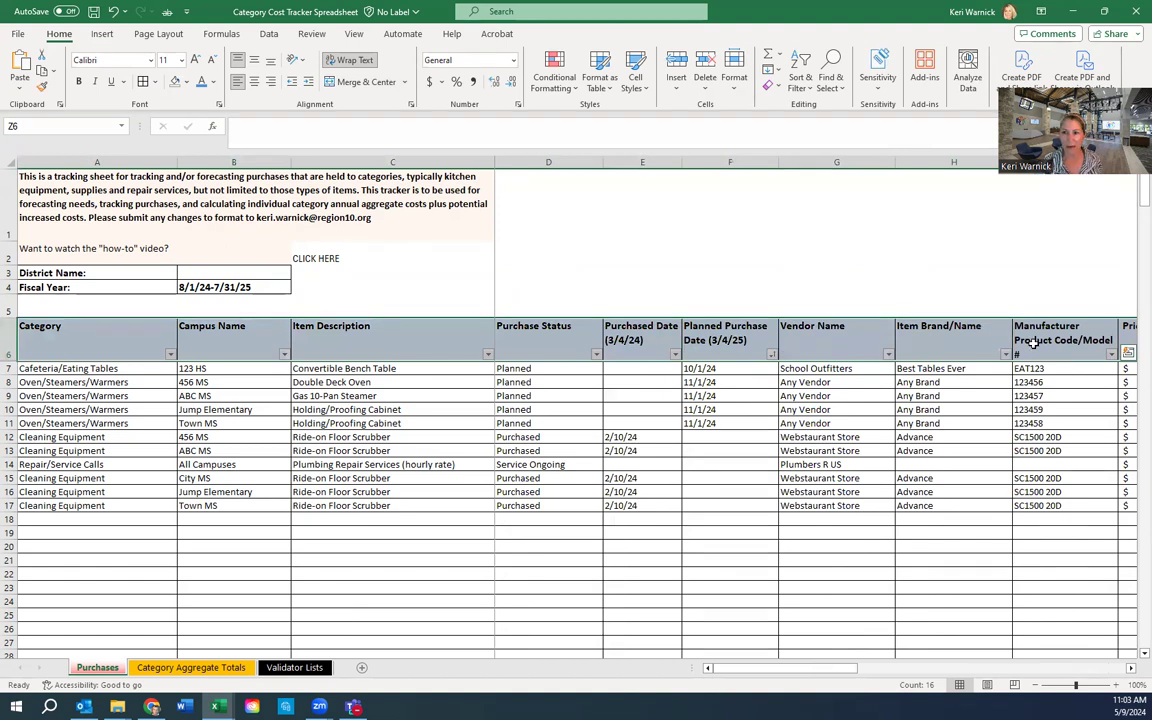
{"action": "left_click", "coordinate": [798, 78]}
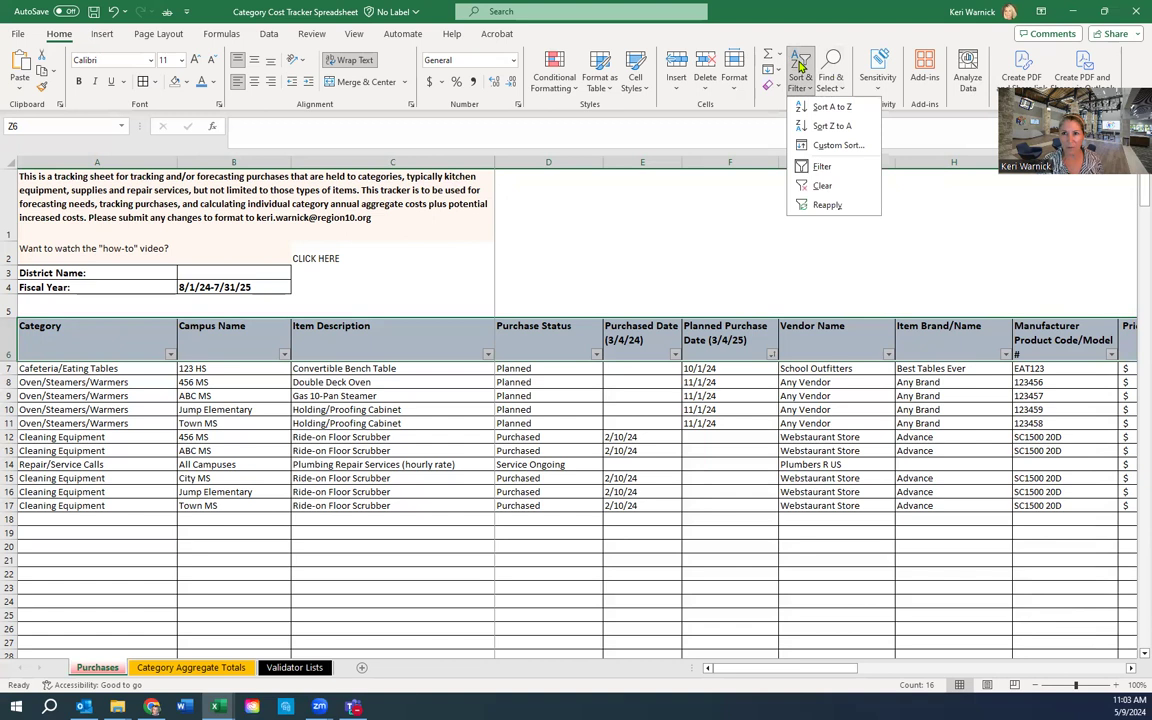
{"action": "left_click", "coordinate": [819, 170]}
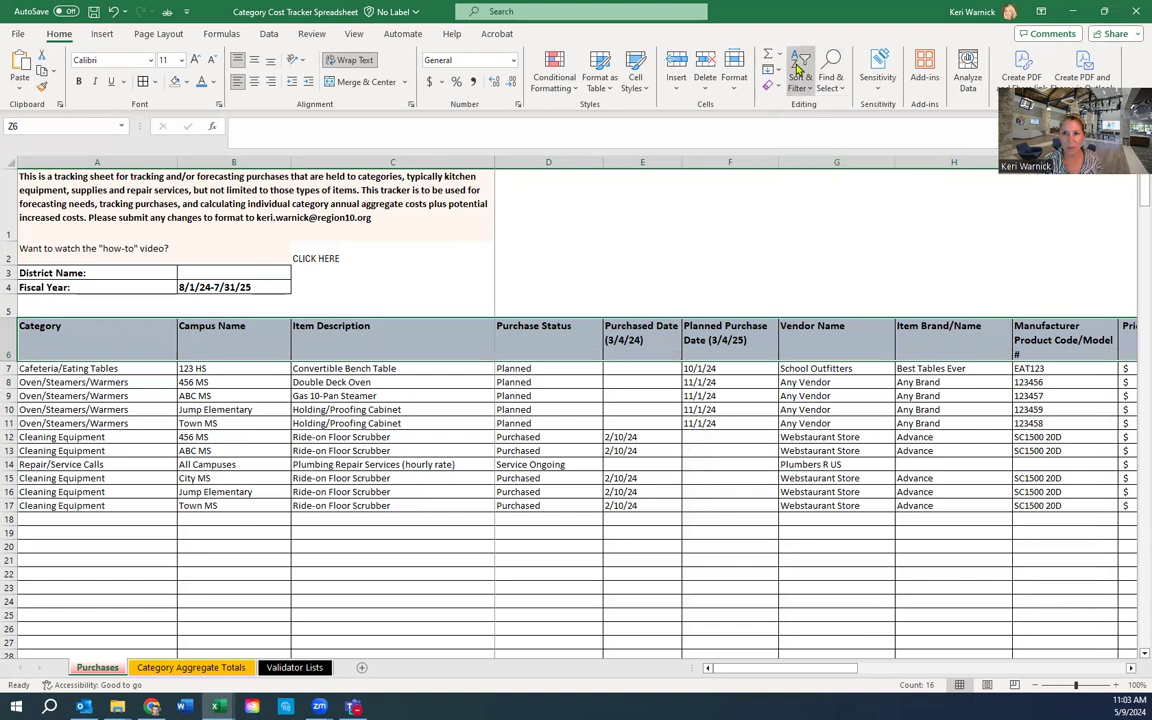
{"action": "left_click", "coordinate": [800, 76]}
{"action": "left_click", "coordinate": [822, 170]}
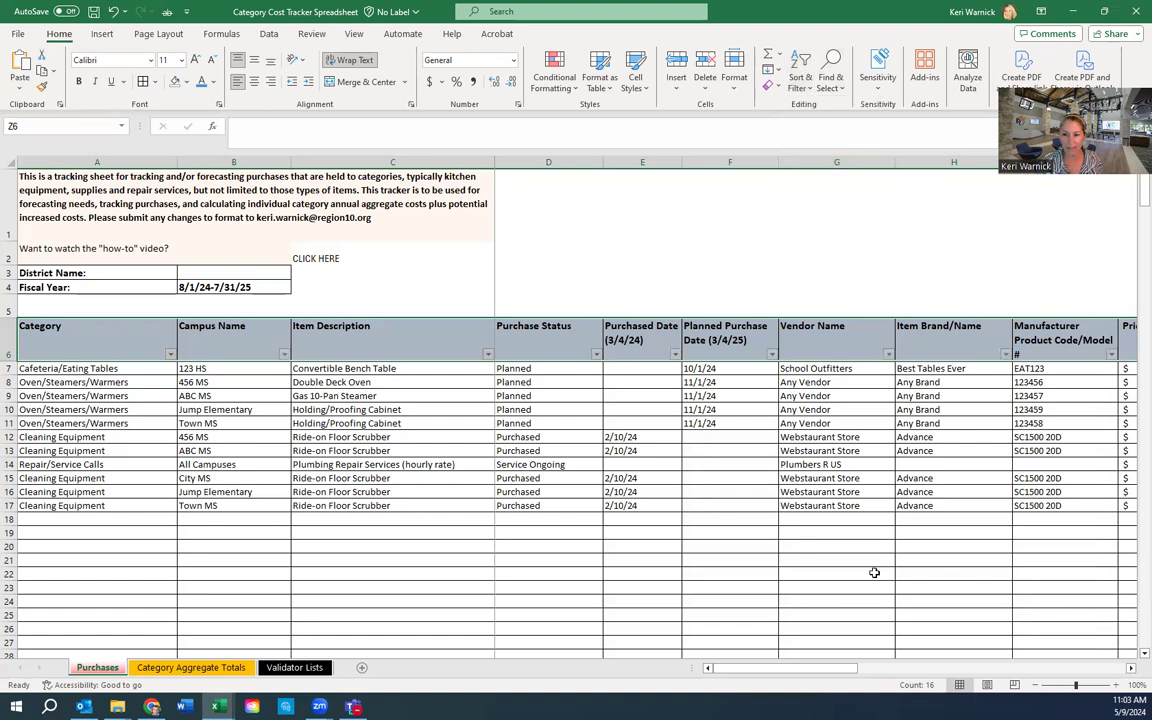
{"action": "left_click_drag", "start_coordinate": [849, 671], "coordinate": [1120, 672]}
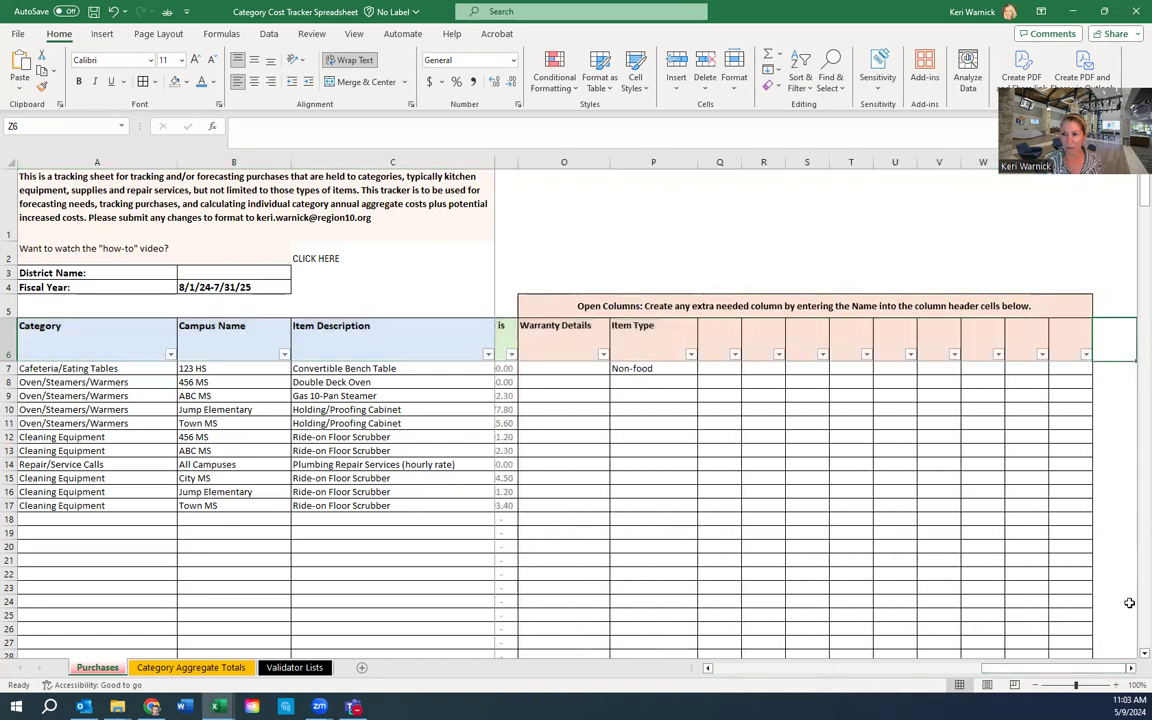
{"action": "left_click", "coordinate": [1131, 669]}
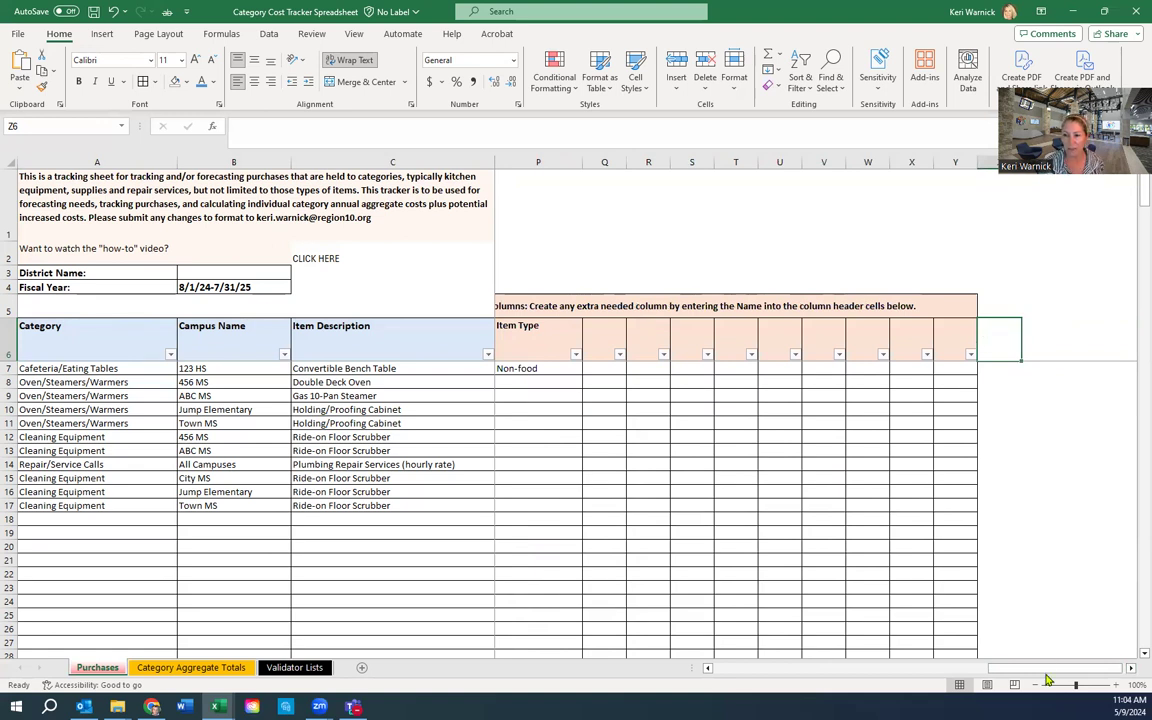
{"action": "left_click", "coordinate": [748, 670]}
{"action": "left_click", "coordinate": [748, 670]}
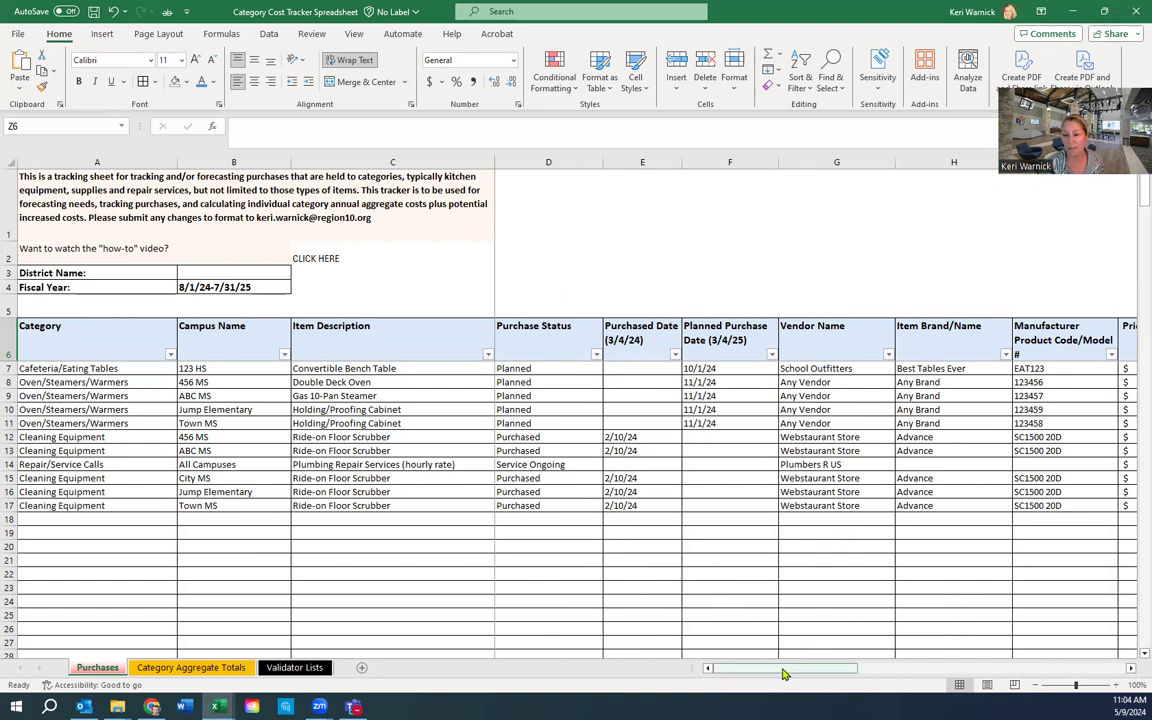
Select the whole header row 6, remove its filter and reapply it so it covers the open columns, ending at cell Z6.
{"action": "left_click_drag", "start_coordinate": [790, 675], "coordinate": [1105, 670]}
{"action": "left_click", "coordinate": [705, 340]}
{"action": "left_click_drag", "start_coordinate": [705, 340], "coordinate": [1075, 338]}
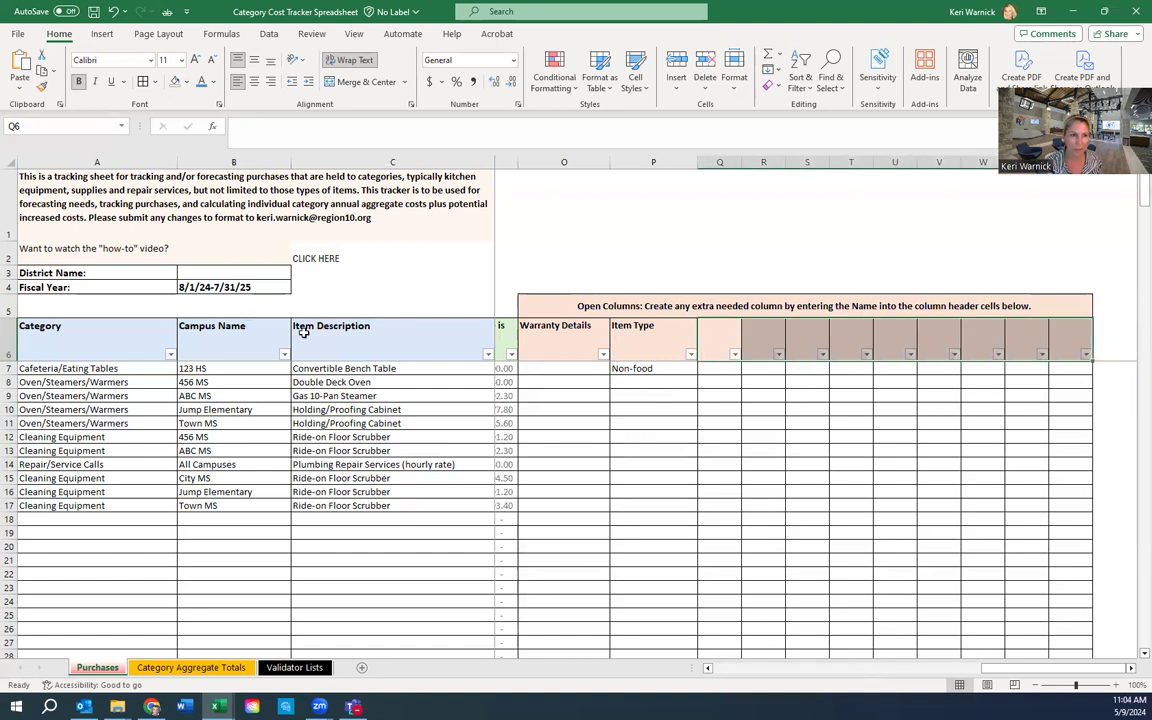
{"action": "left_click", "coordinate": [10, 337]}
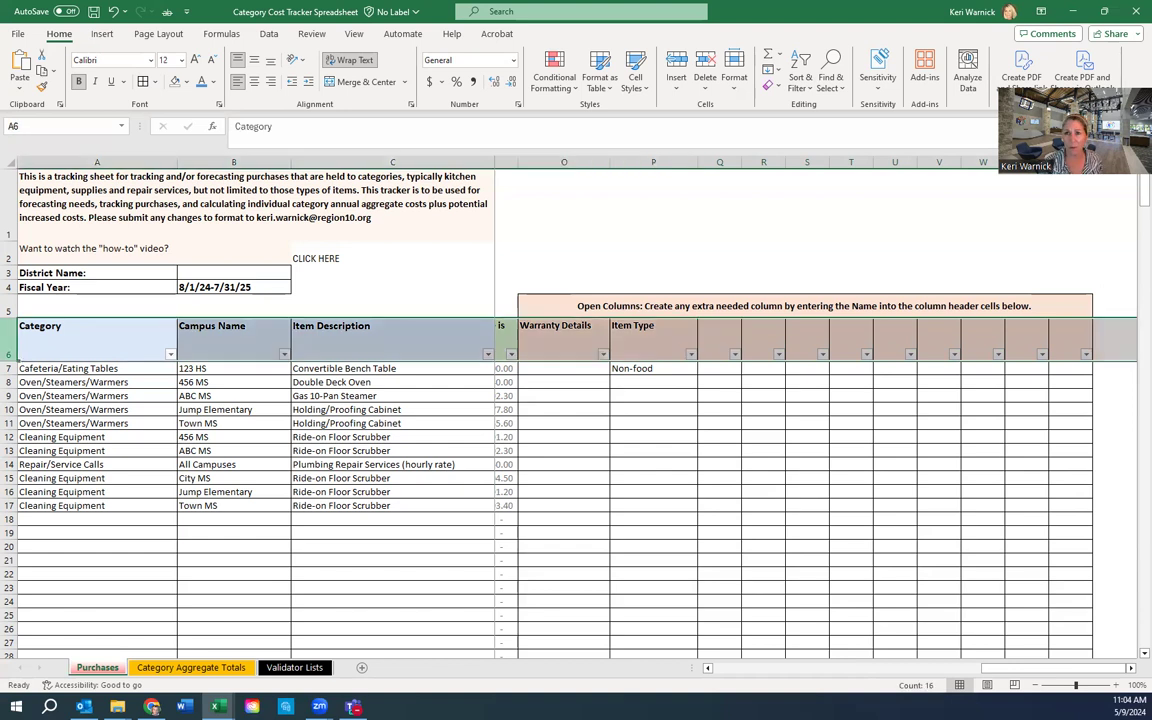
{"action": "left_click", "coordinate": [800, 82]}
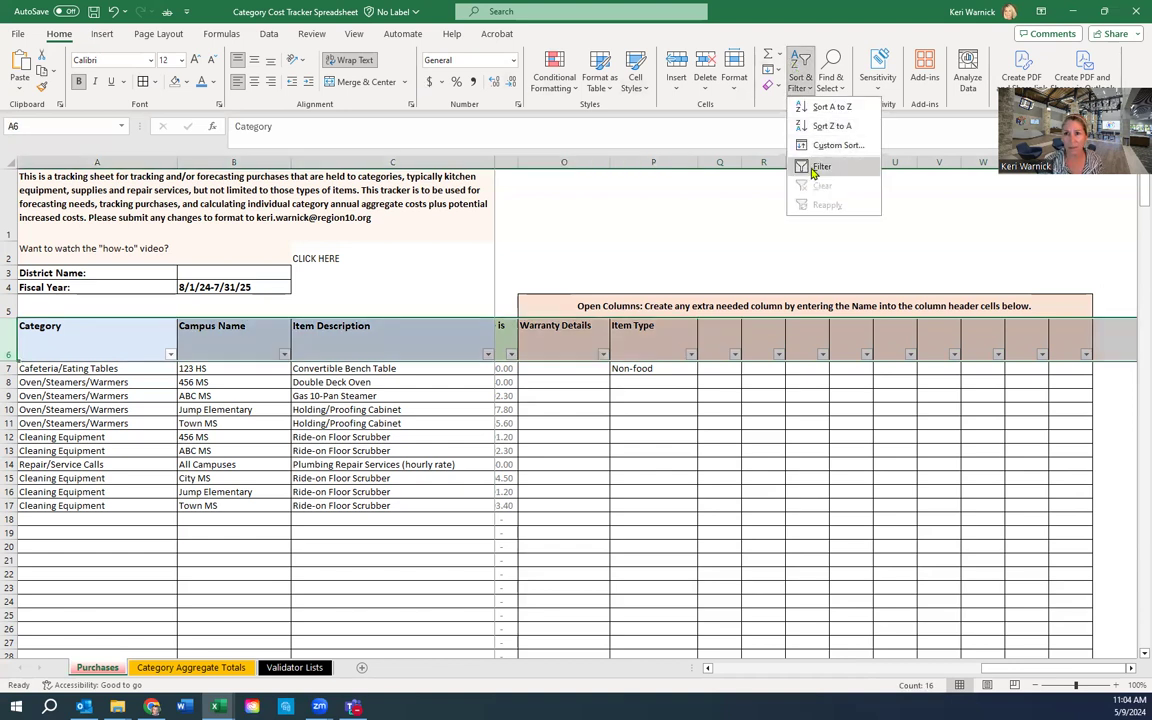
{"action": "left_click", "coordinate": [812, 170]}
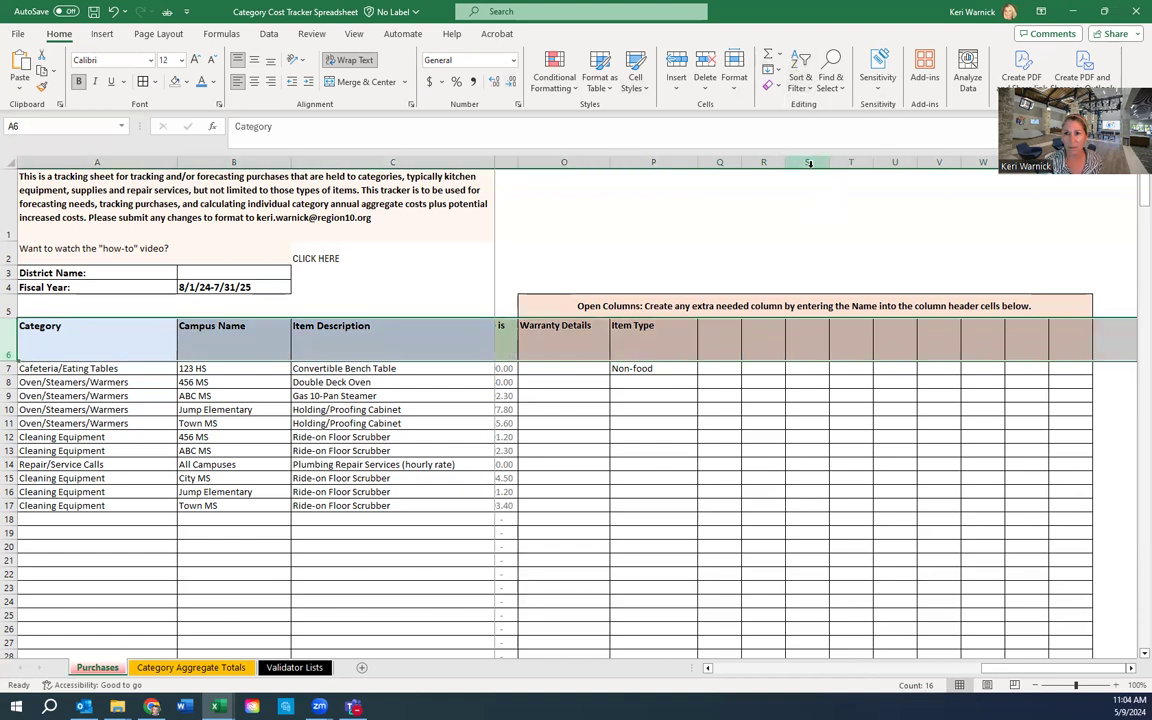
{"action": "left_click", "coordinate": [800, 68]}
{"action": "left_click", "coordinate": [812, 166]}
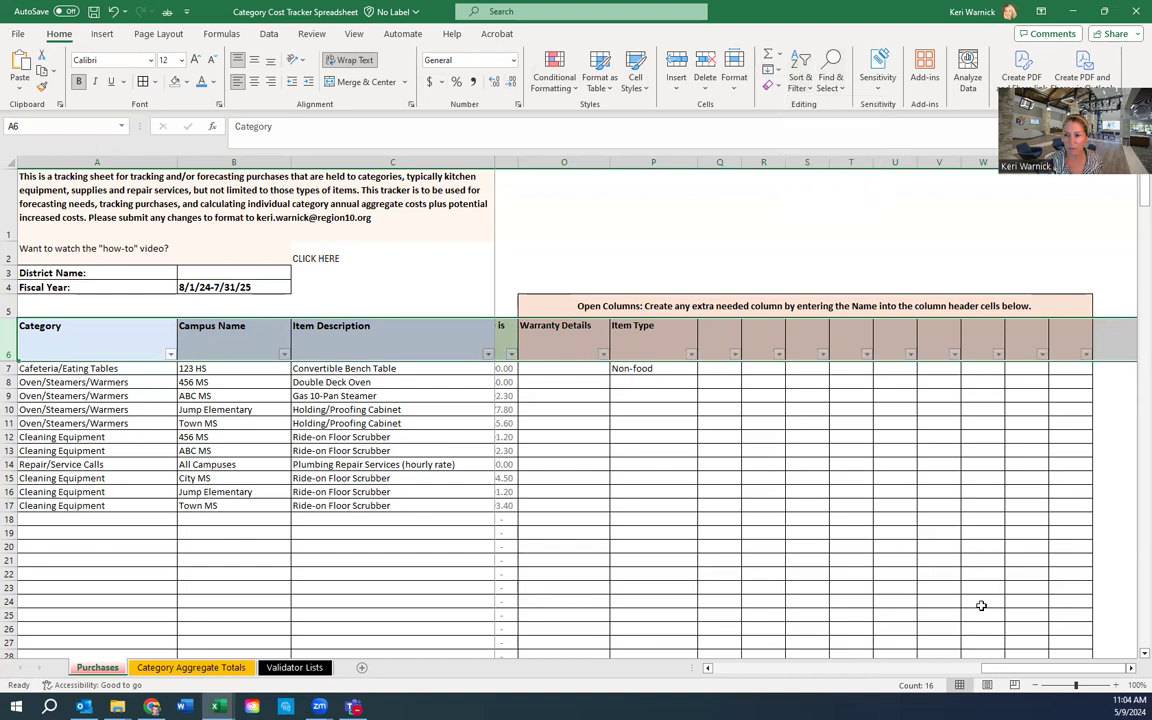
{"action": "scroll", "coordinate": [1017, 601], "scroll_direction": "right", "scroll_amount": 2}
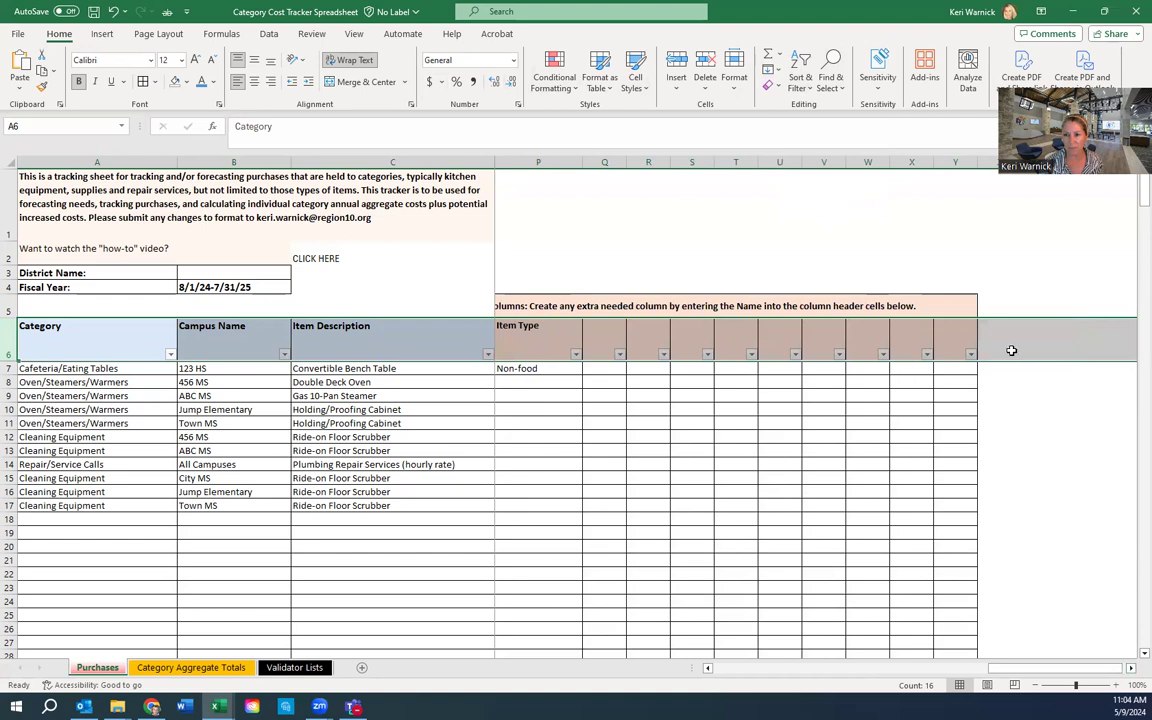
{"action": "left_click", "coordinate": [1011, 350]}
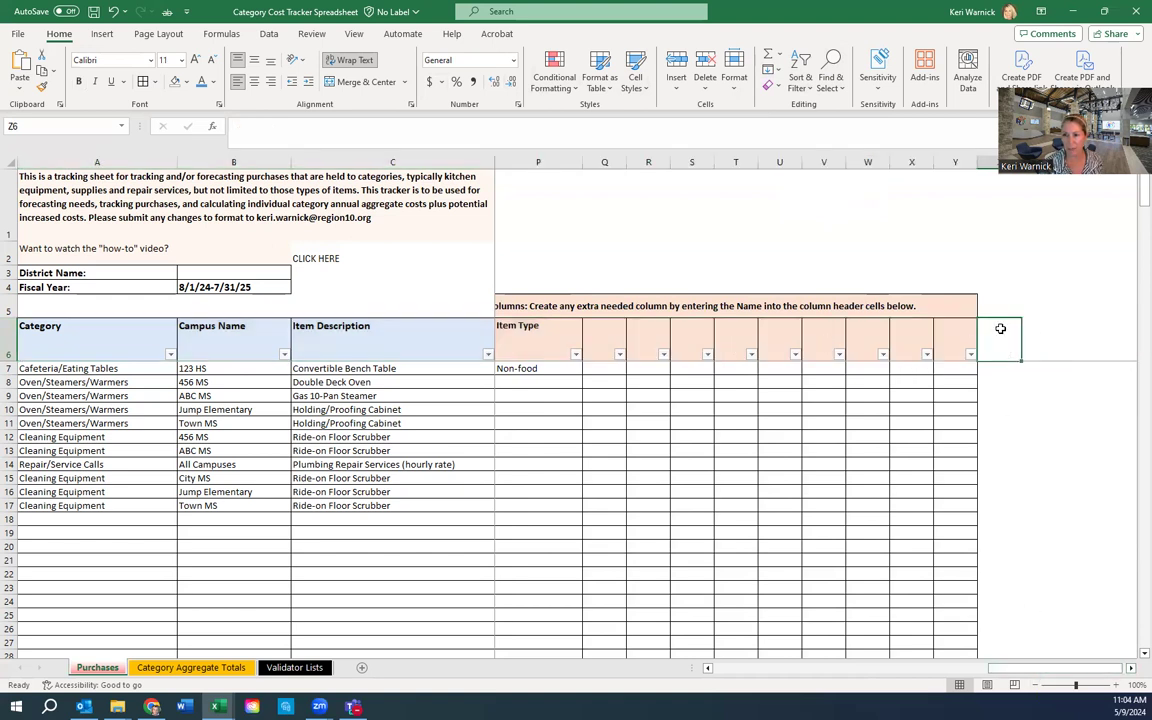
Review the Purchase Status entry for the 456 MS floor scrubber and the whole Total Expected Spend or Purchased column.
{"action": "left_click_drag", "start_coordinate": [1034, 671], "coordinate": [706, 662]}
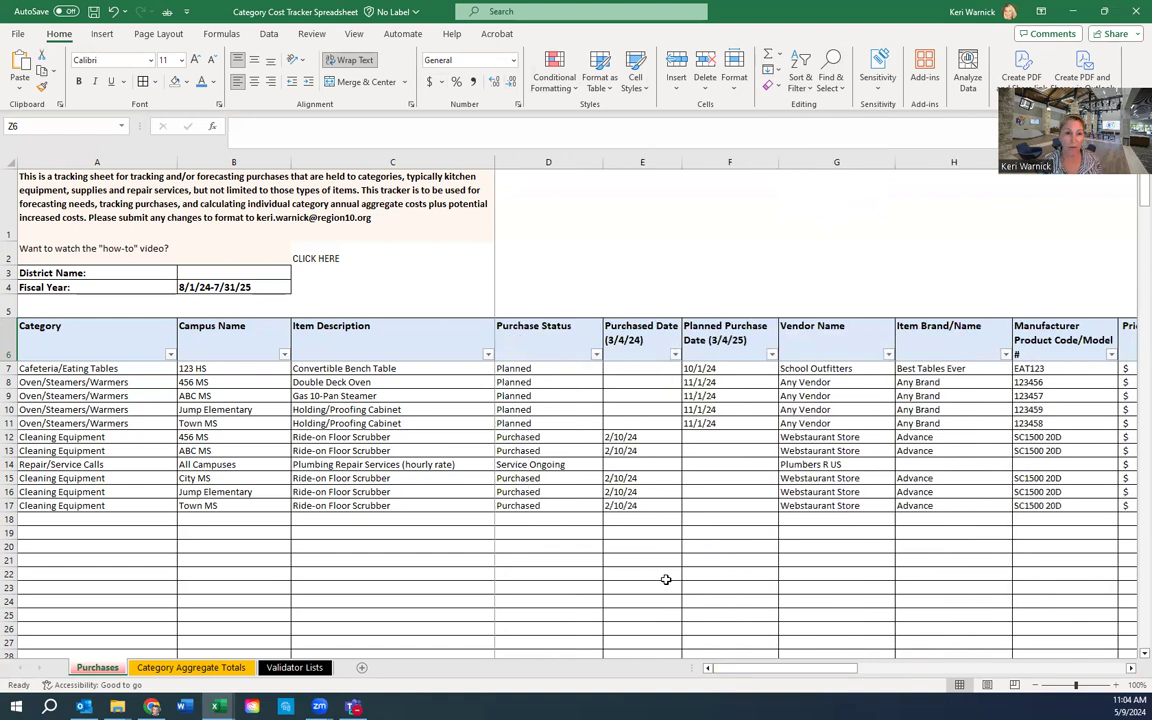
{"action": "left_click", "coordinate": [555, 437]}
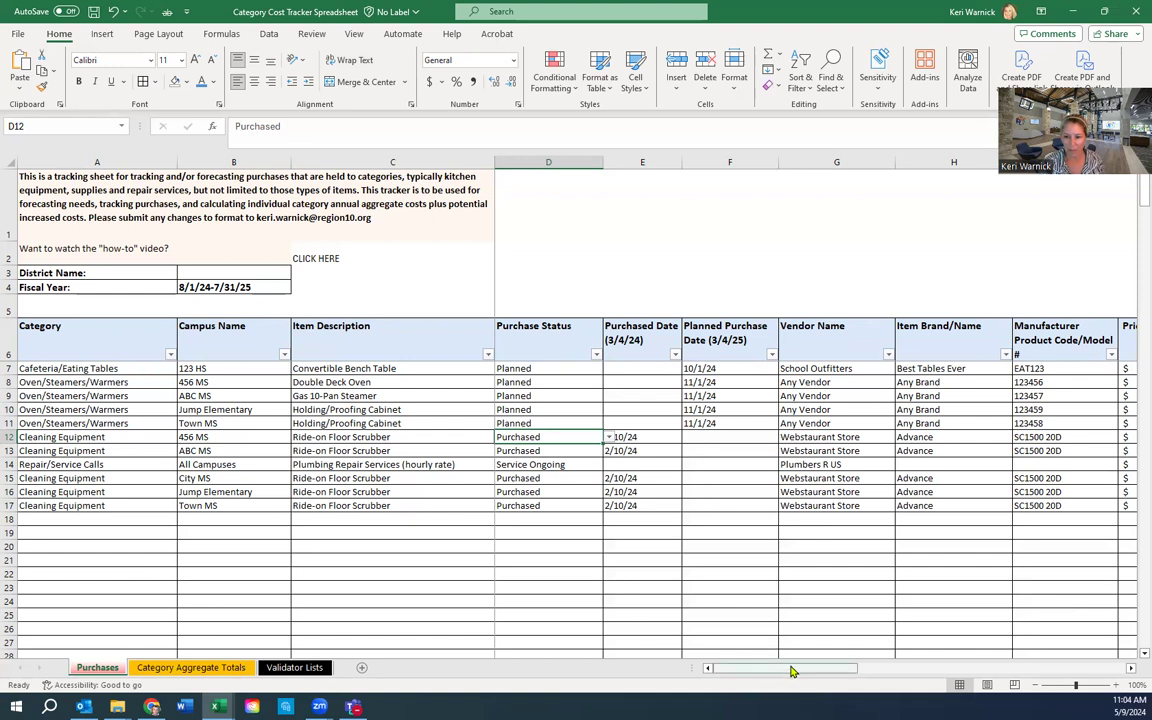
{"action": "left_click_drag", "start_coordinate": [797, 672], "coordinate": [992, 674]}
{"action": "left_click", "coordinate": [593, 340]}
{"action": "left_click", "coordinate": [607, 163]}
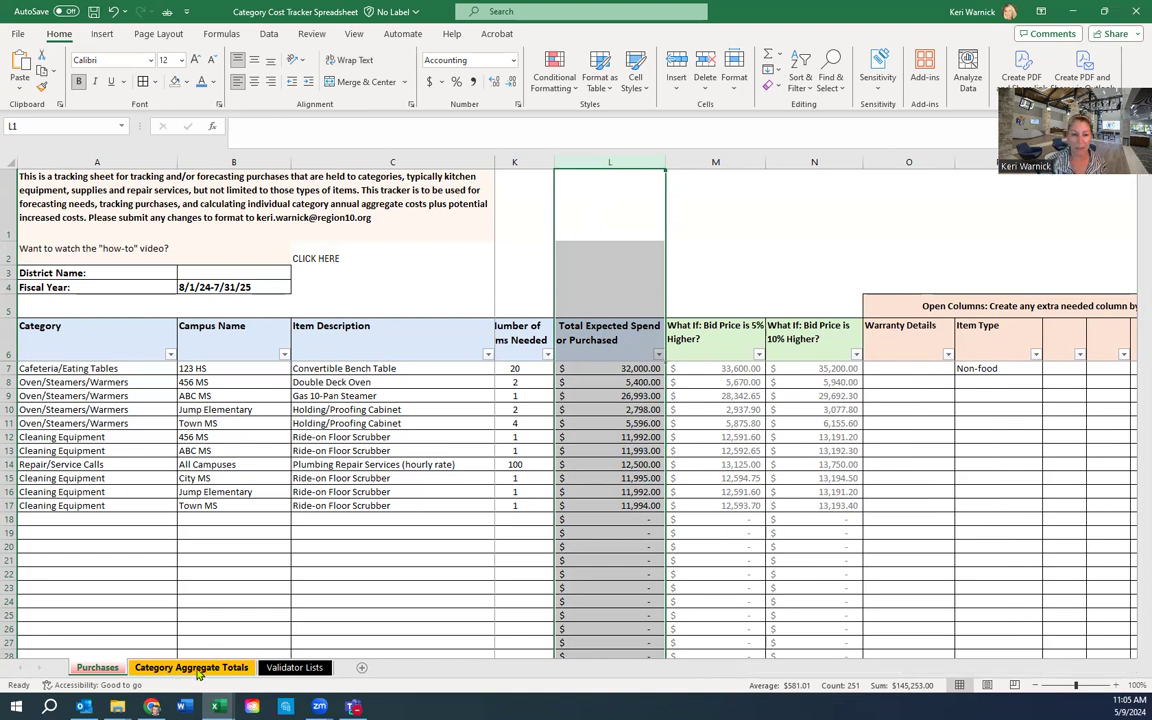
Examine the Category Aggregate Totals sheet, checking the Repair/Service Calls total formula and the Cafeteria/Eating Tables row with its 10% higher projection.
{"action": "left_click", "coordinate": [199, 668]}
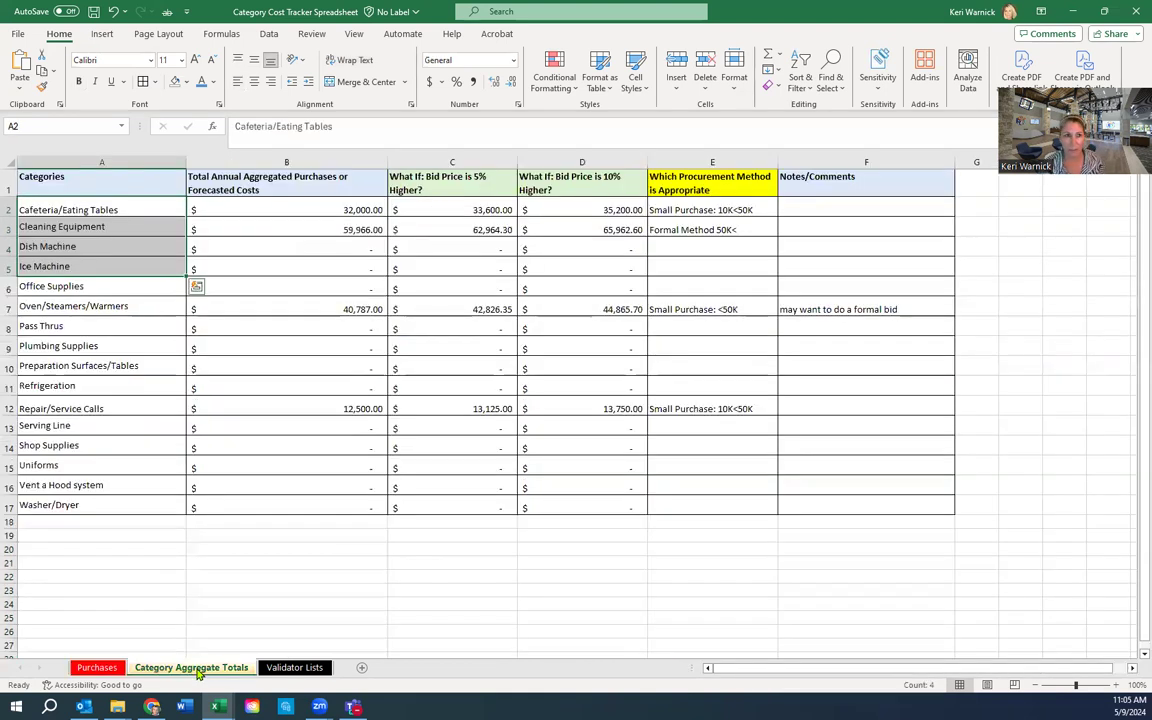
{"action": "left_click", "coordinate": [262, 405]}
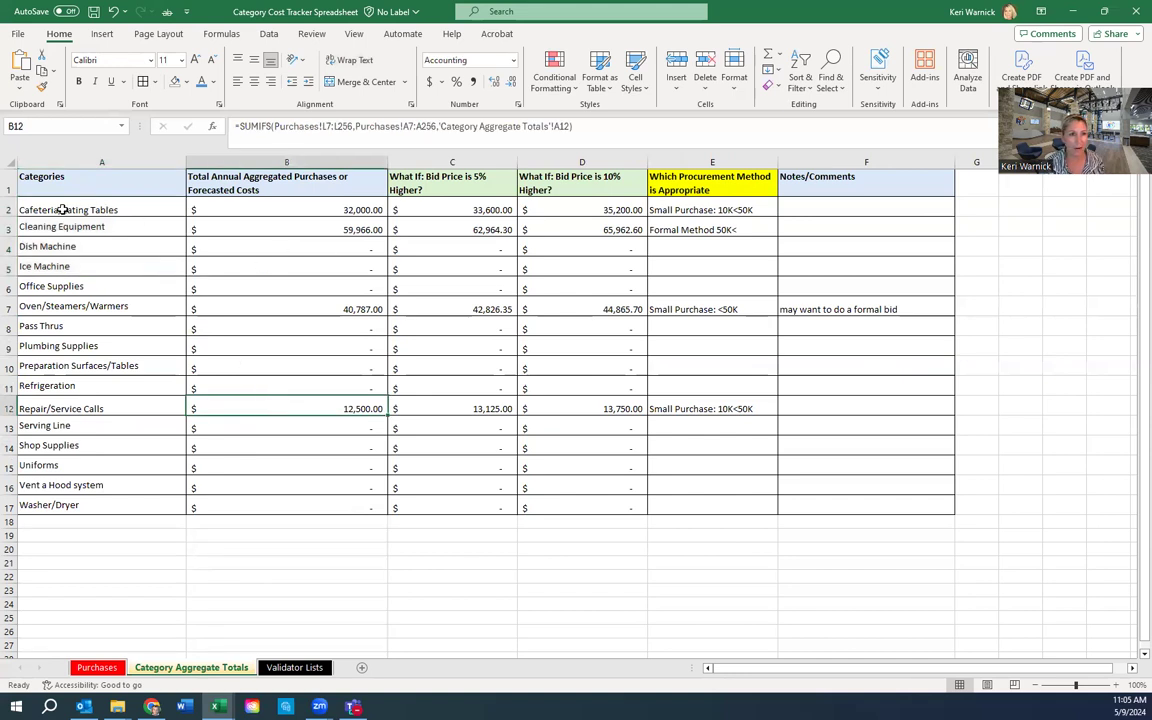
{"action": "left_click", "coordinate": [9, 209]}
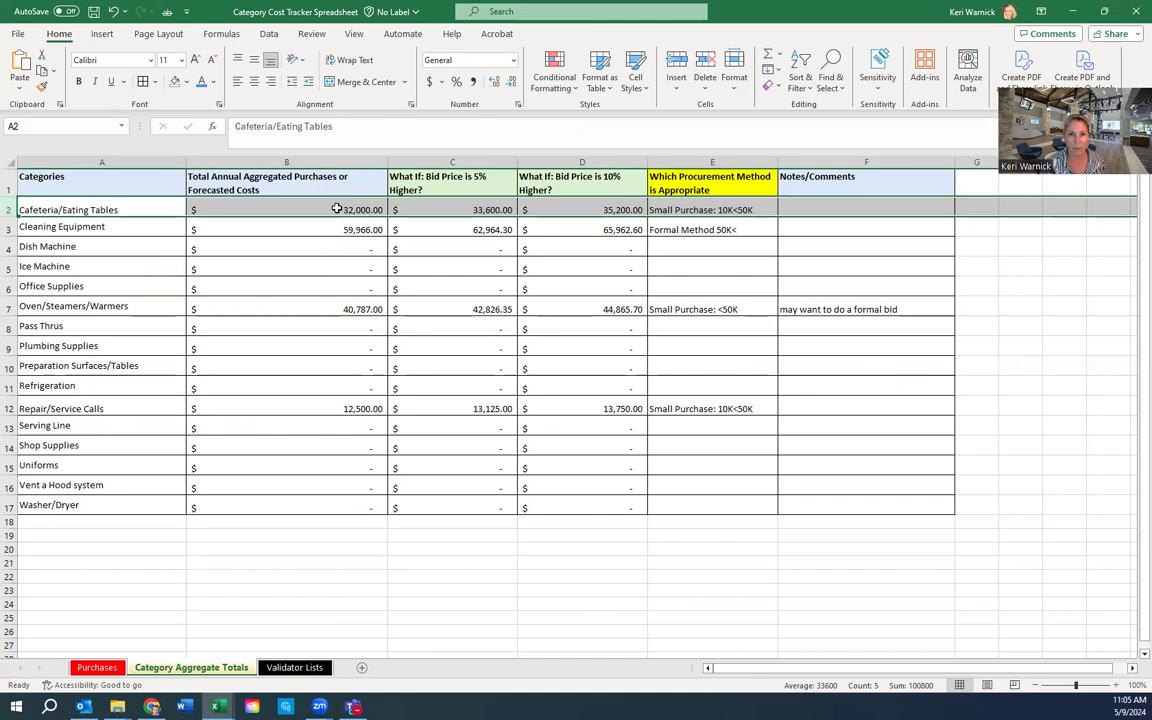
{"action": "left_click", "coordinate": [579, 210]}
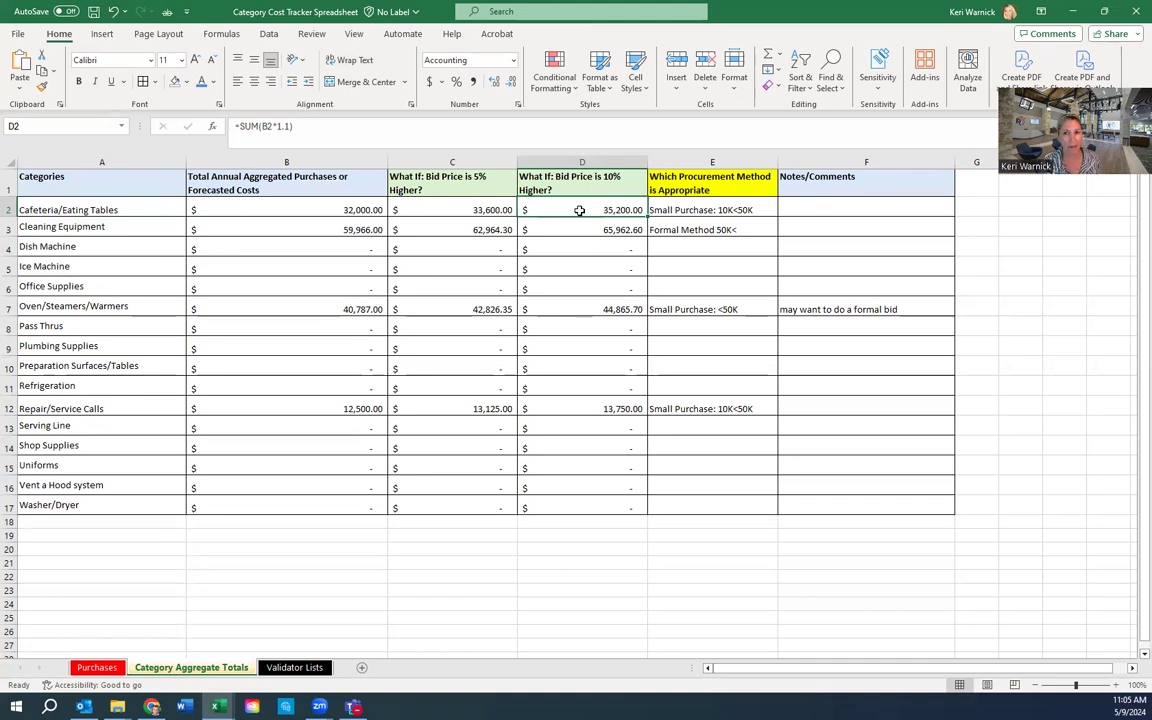
Review the procurement method choices available for Cafeteria/Eating Tables, keeping Small Purchase: 10K<50K.
{"action": "left_click", "coordinate": [737, 210]}
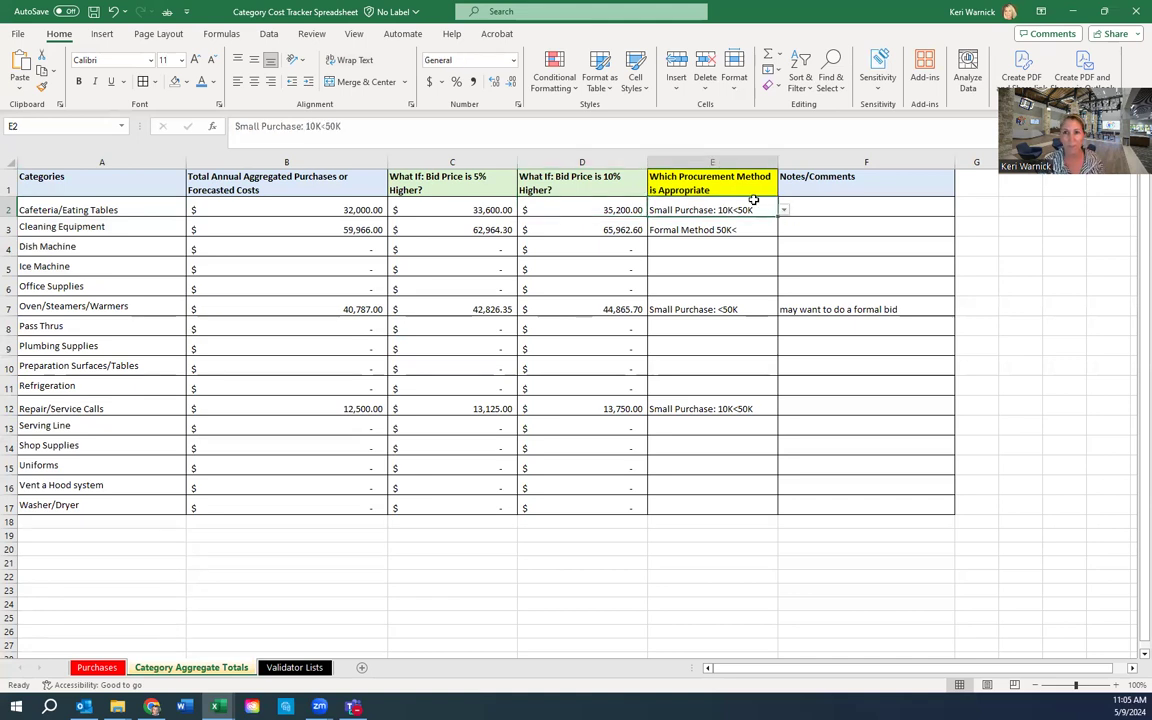
{"action": "left_click_drag", "start_coordinate": [754, 200], "coordinate": [746, 288]}
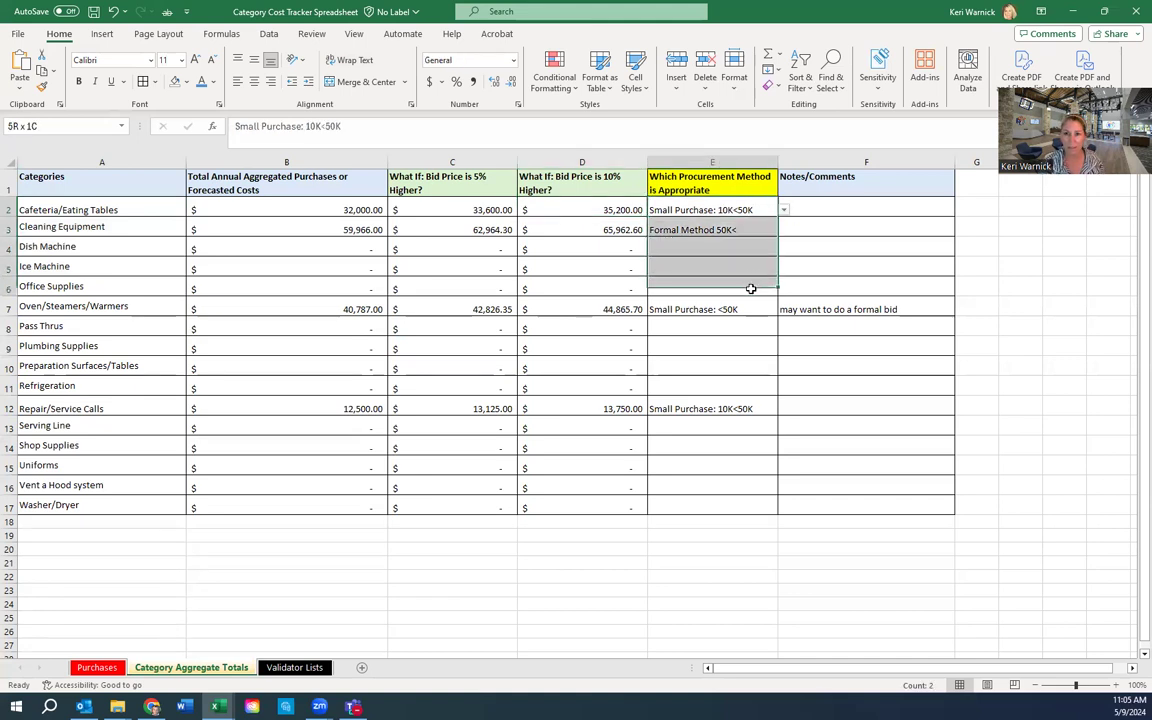
{"action": "left_click", "coordinate": [789, 209]}
{"action": "left_click", "coordinate": [763, 209]}
{"action": "left_click", "coordinate": [784, 212]}
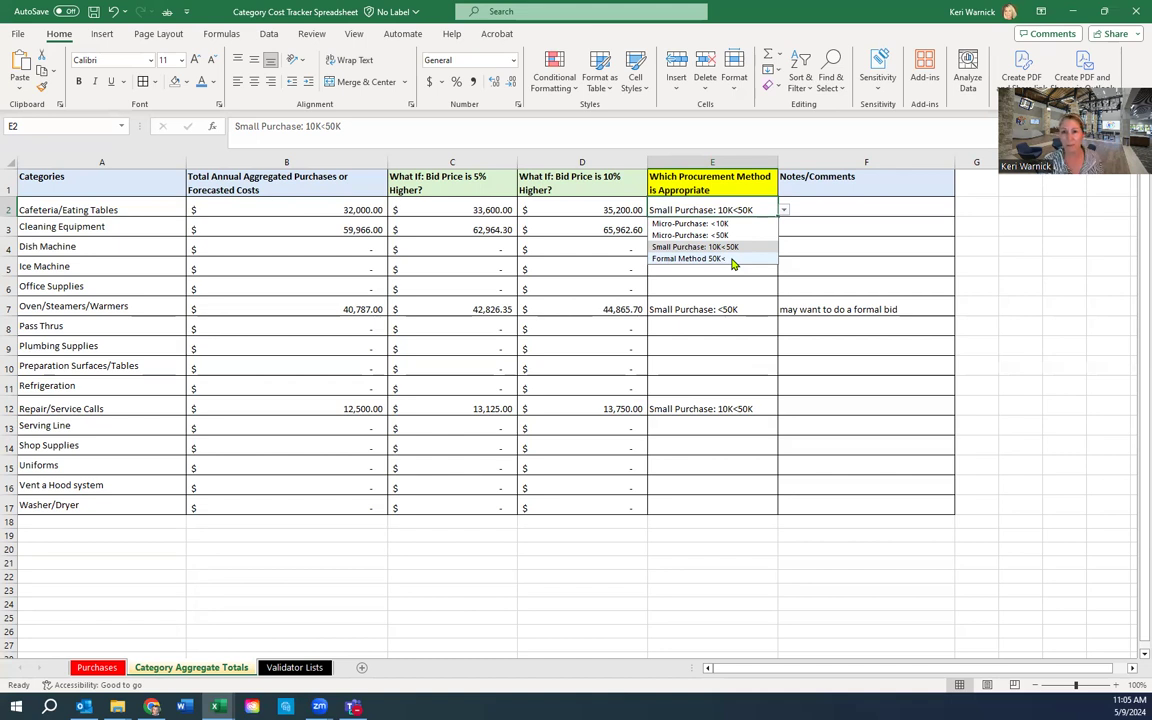
{"action": "left_click", "coordinate": [726, 208]}
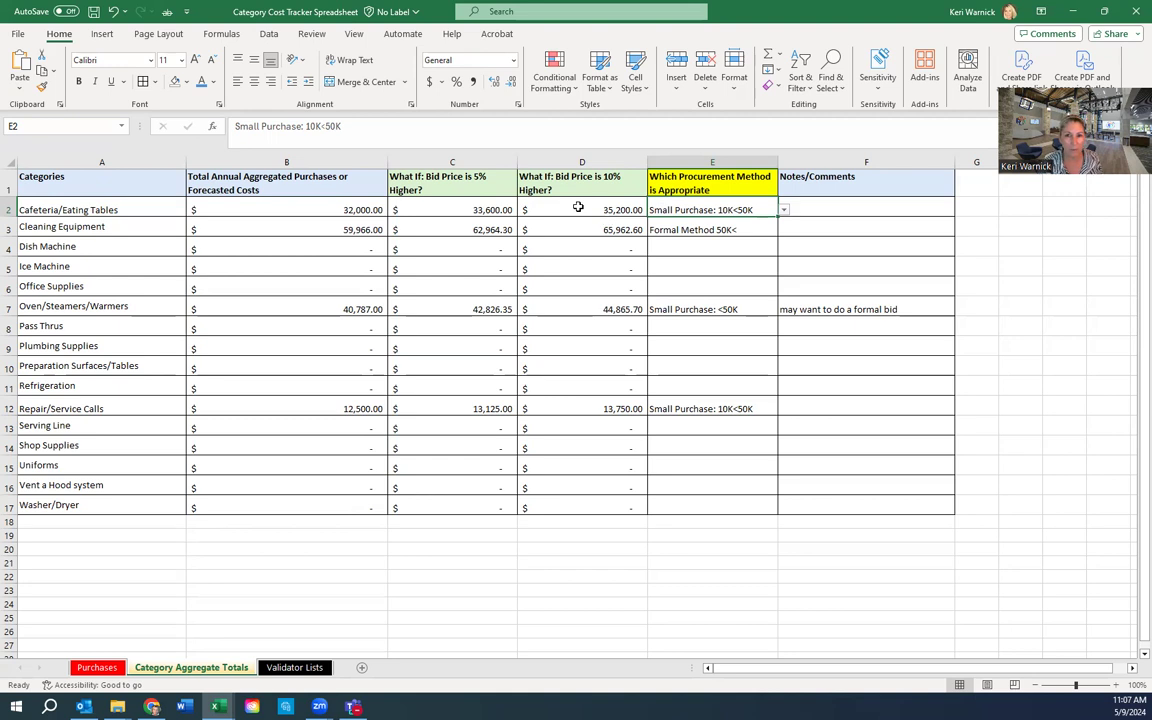
Examine the procurement method heading, the Notes/Comments column and the empty columns beyond it on the Category Aggregate Totals sheet.
{"action": "left_click", "coordinate": [711, 183]}
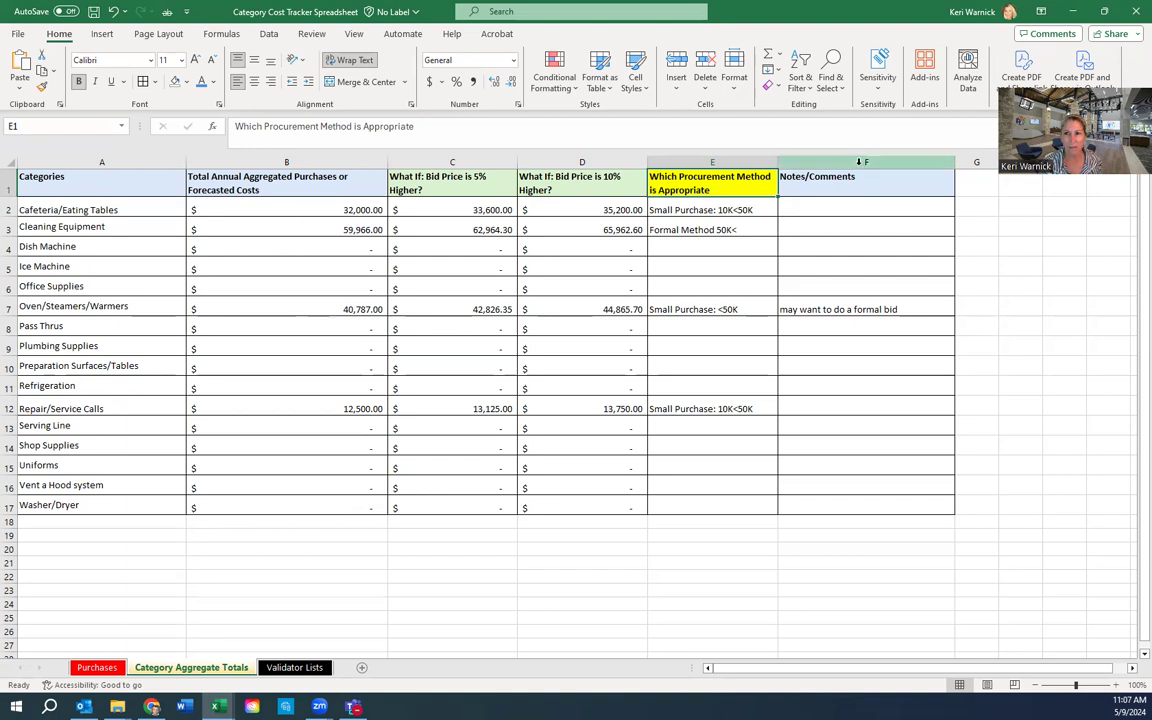
{"action": "left_click", "coordinate": [858, 162]}
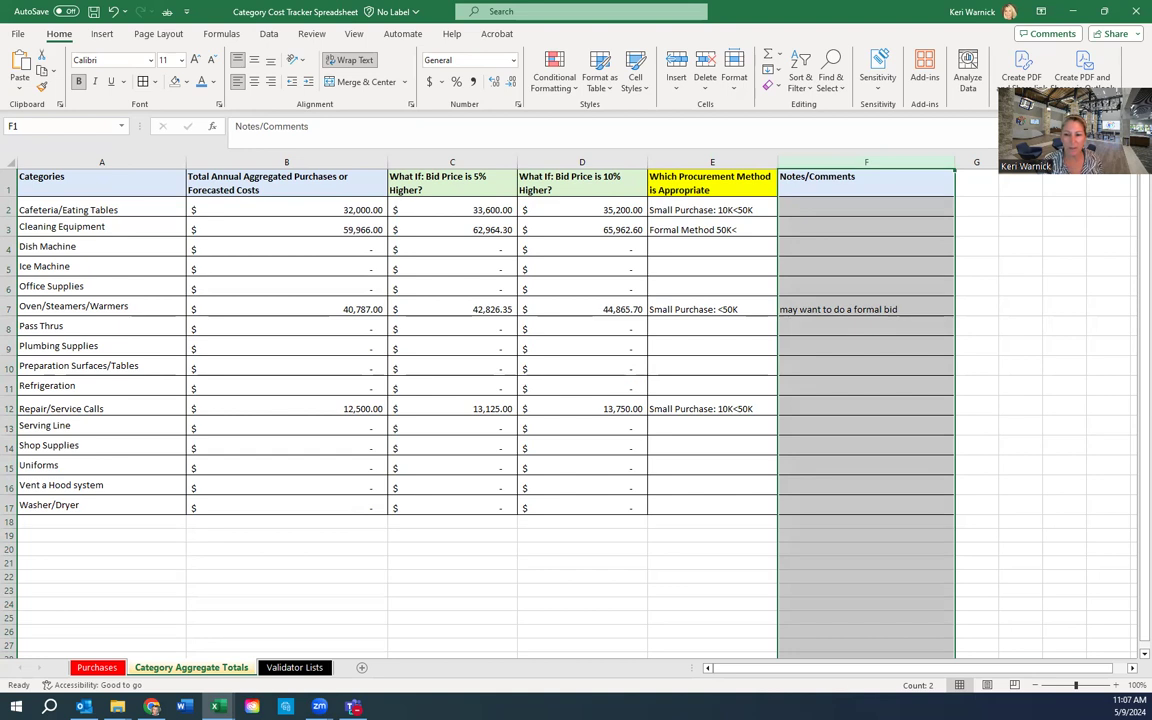
{"action": "left_click_drag", "start_coordinate": [848, 669], "coordinate": [908, 671]}
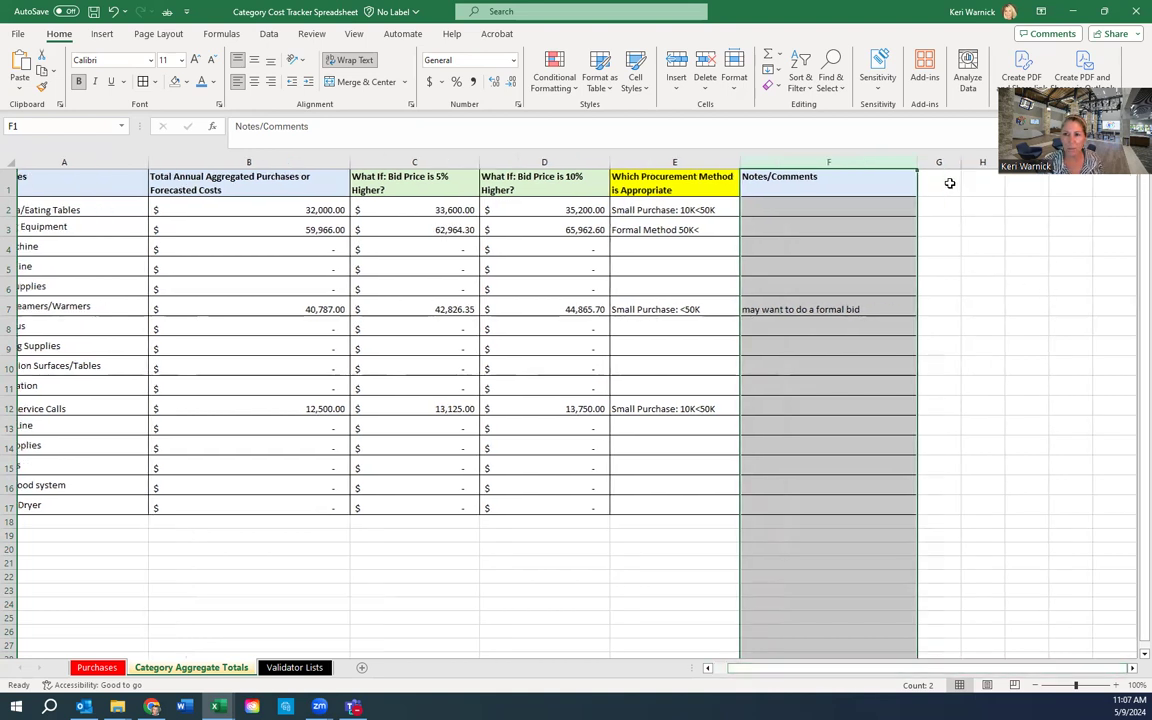
{"action": "left_click", "coordinate": [980, 185]}
{"action": "left_click", "coordinate": [1010, 188]}
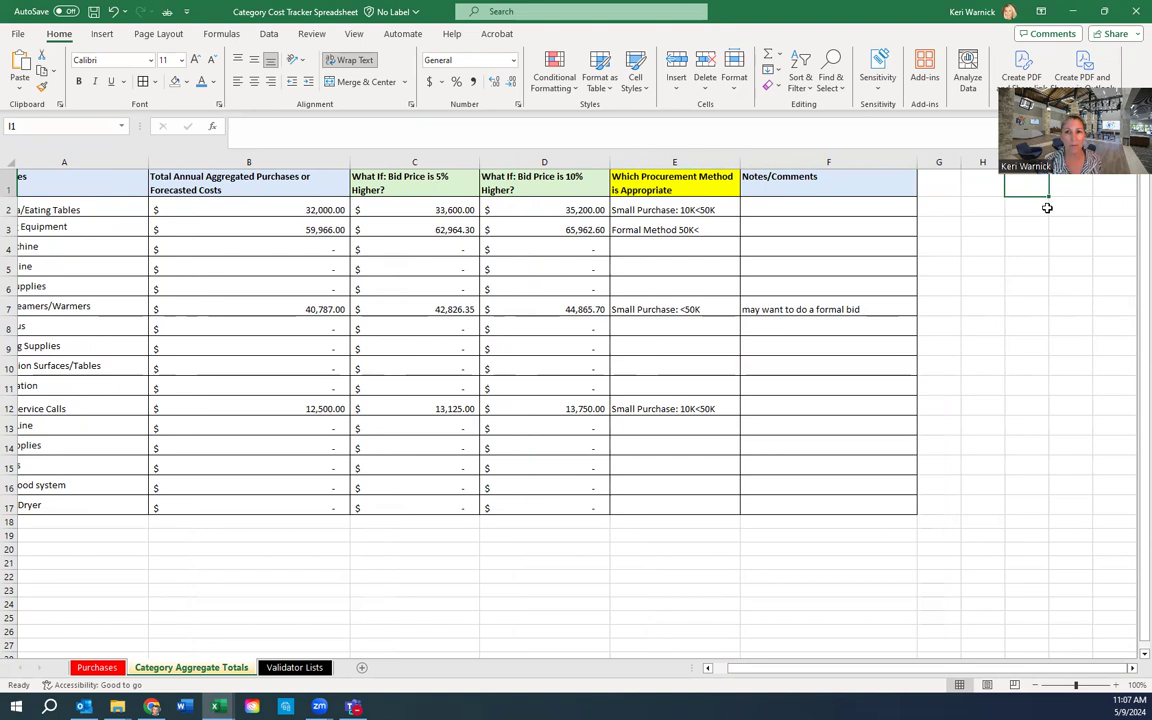
Review the whole heading row from Notes/Comments back to Categories, ending on an empty cell below the table.
{"action": "left_click_drag", "start_coordinate": [825, 176], "coordinate": [101, 176]}
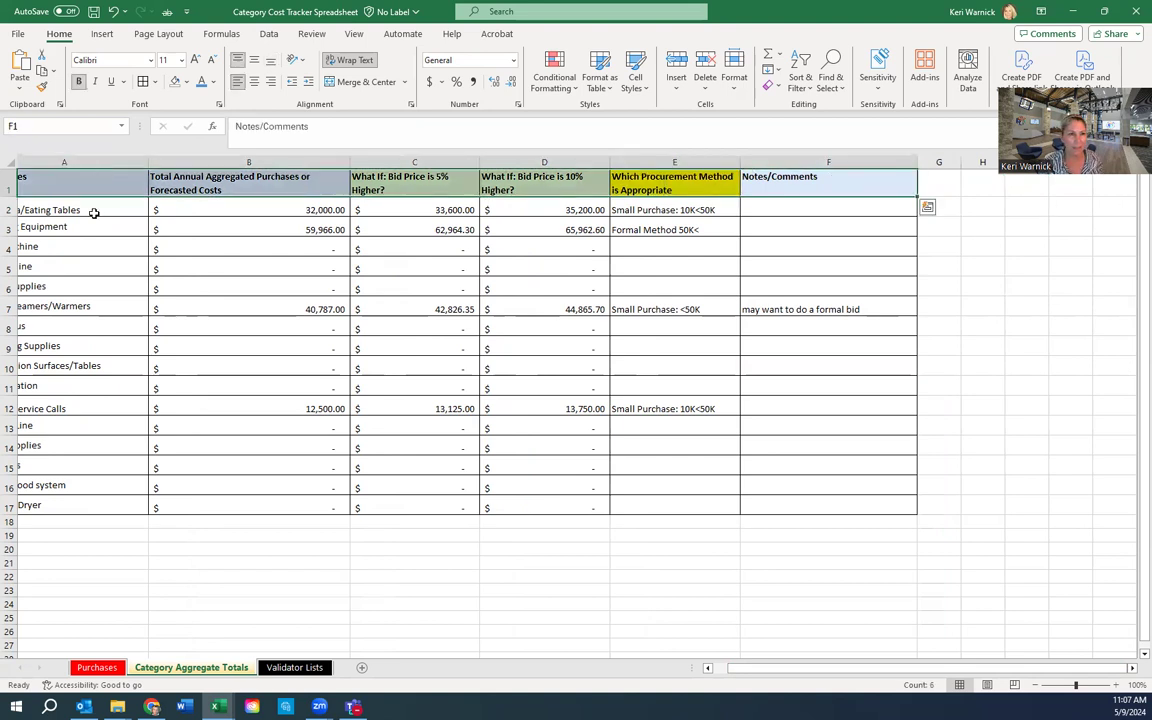
{"action": "left_click", "coordinate": [262, 549]}
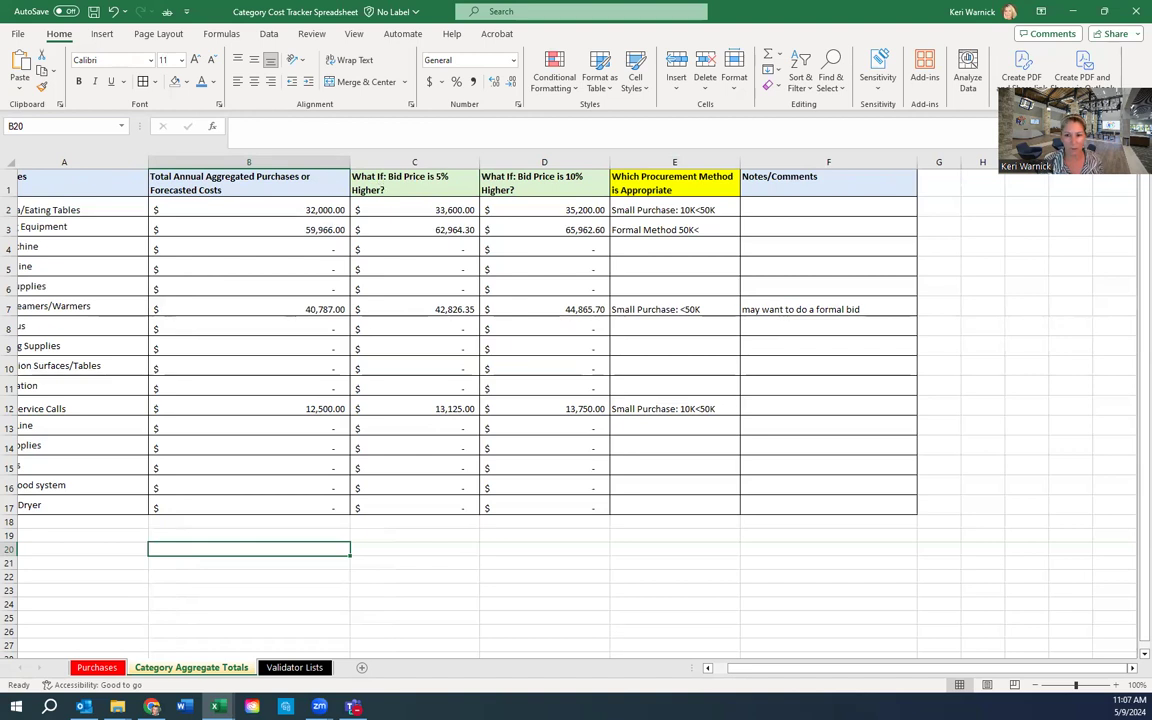
{"action": "left_click_drag", "start_coordinate": [805, 668], "coordinate": [715, 668]}
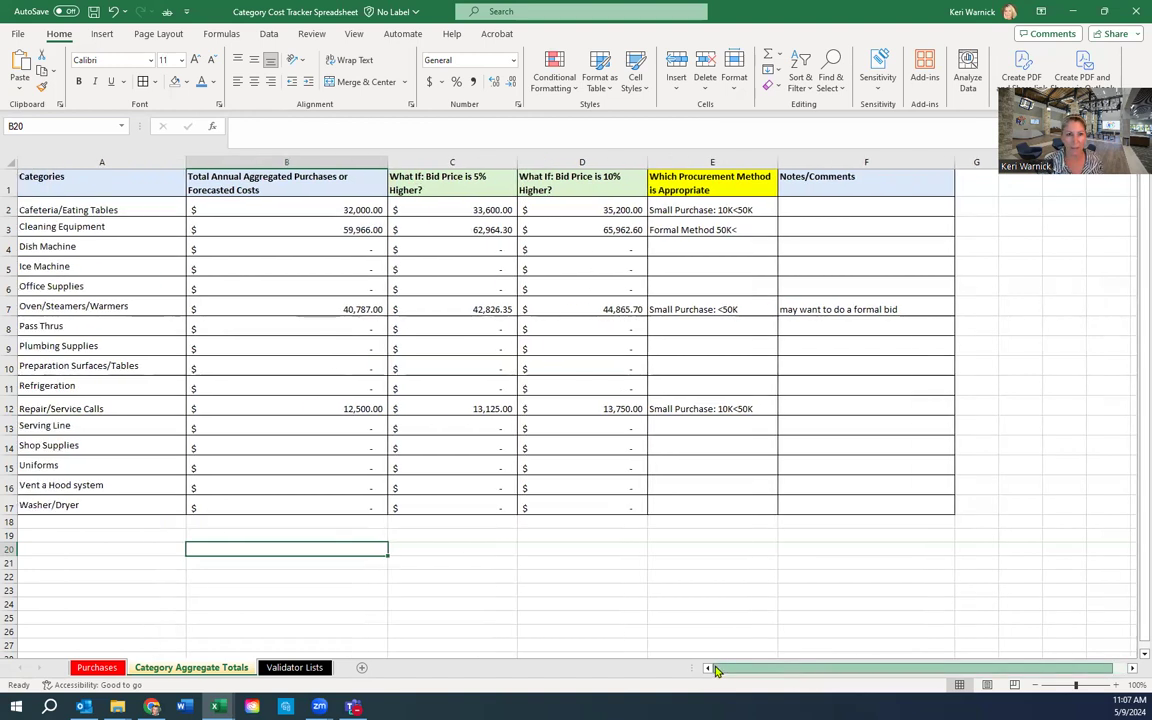
Check the aggregate total formulas for Cafeteria/Eating Tables, Cleaning Equipment and Dish Machine against their category names.
{"action": "left_click", "coordinate": [266, 209]}
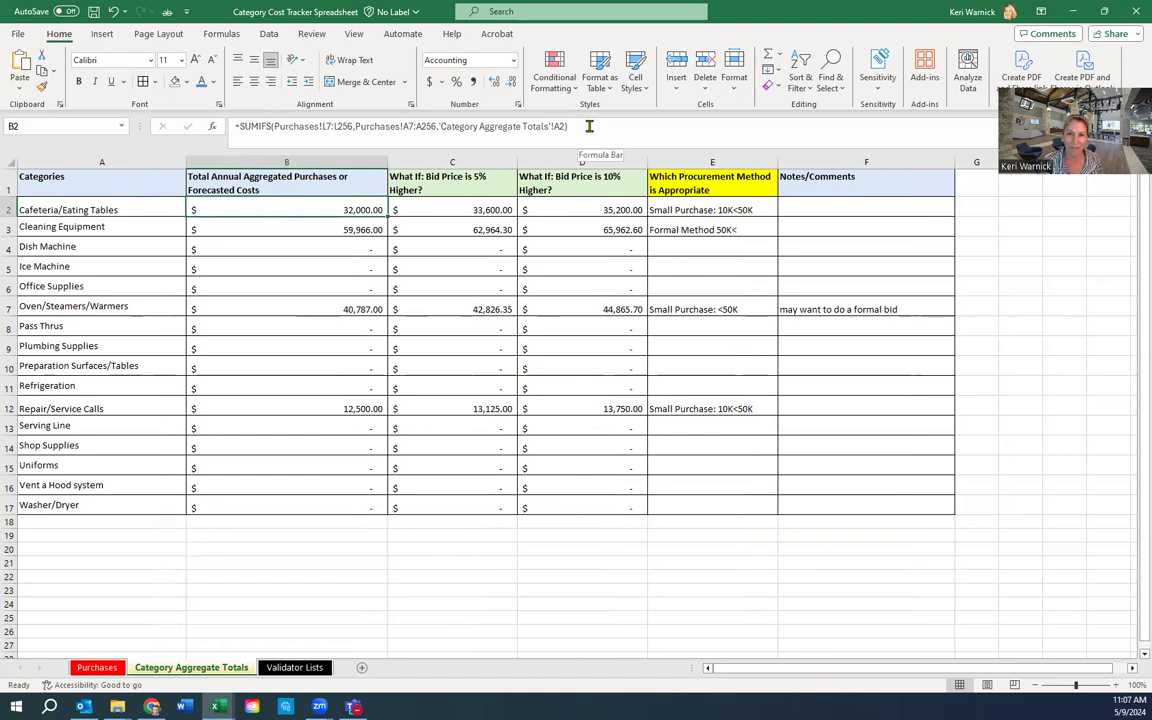
{"action": "left_click", "coordinate": [300, 228]}
{"action": "left_click", "coordinate": [300, 248]}
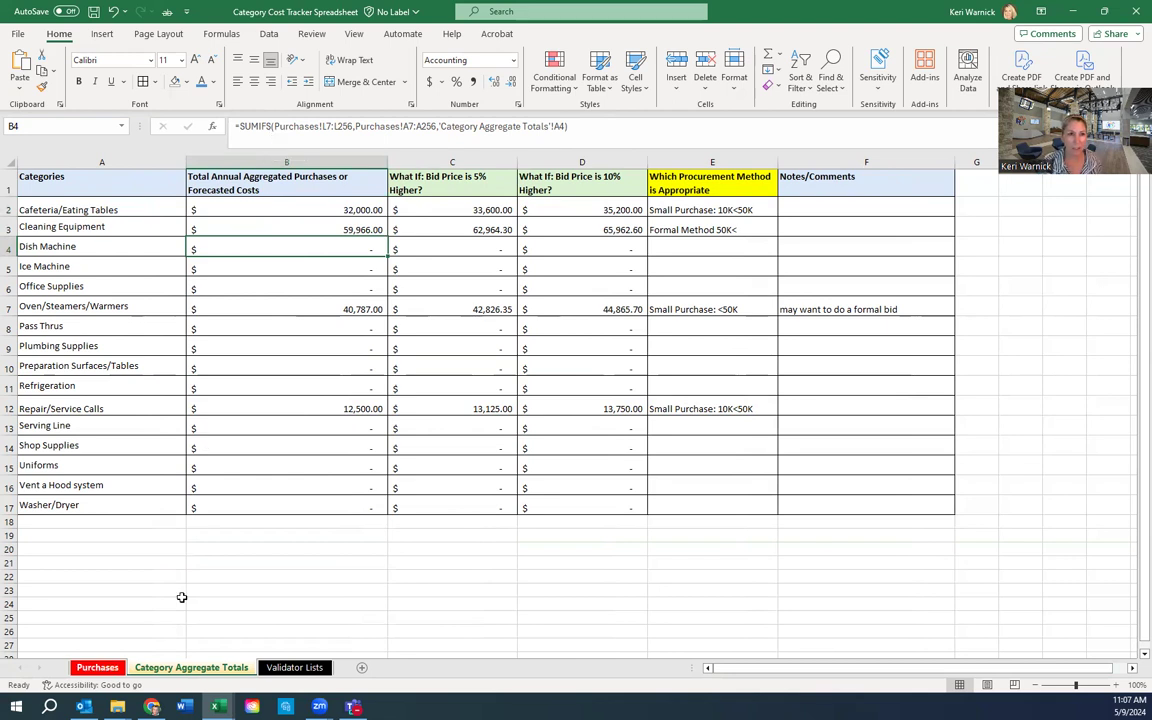
{"action": "left_click", "coordinate": [123, 208]}
{"action": "left_click", "coordinate": [122, 228]}
{"action": "left_click", "coordinate": [124, 248]}
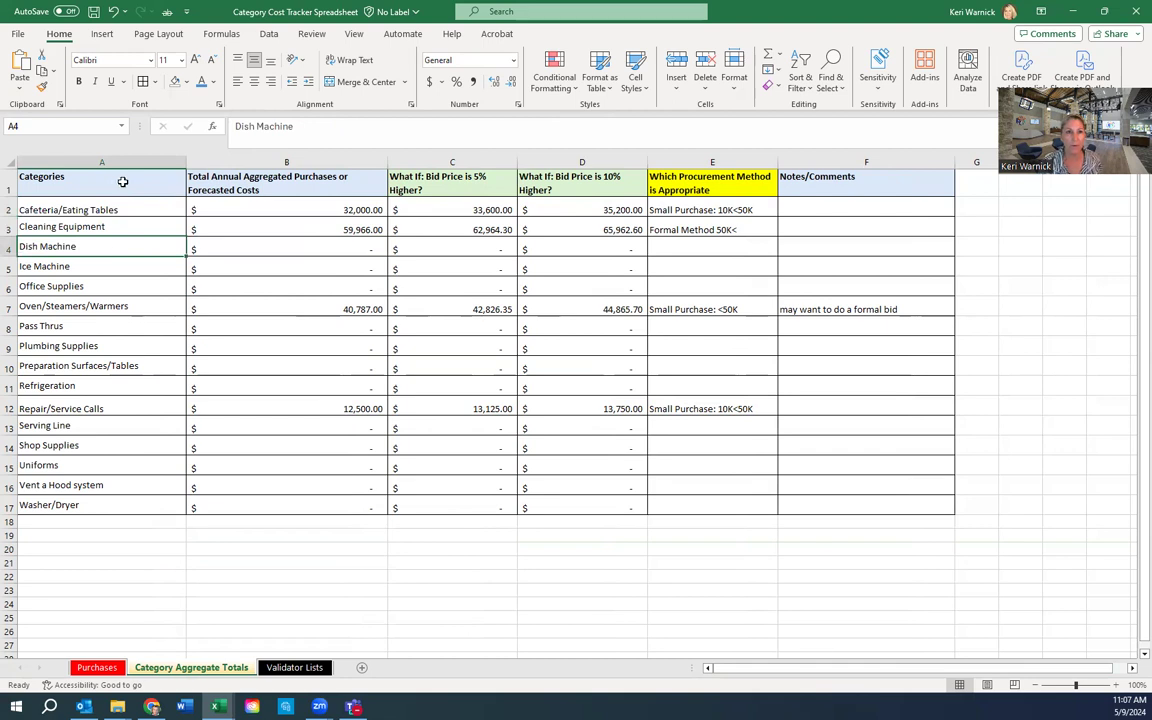
{"action": "left_click", "coordinate": [307, 208]}
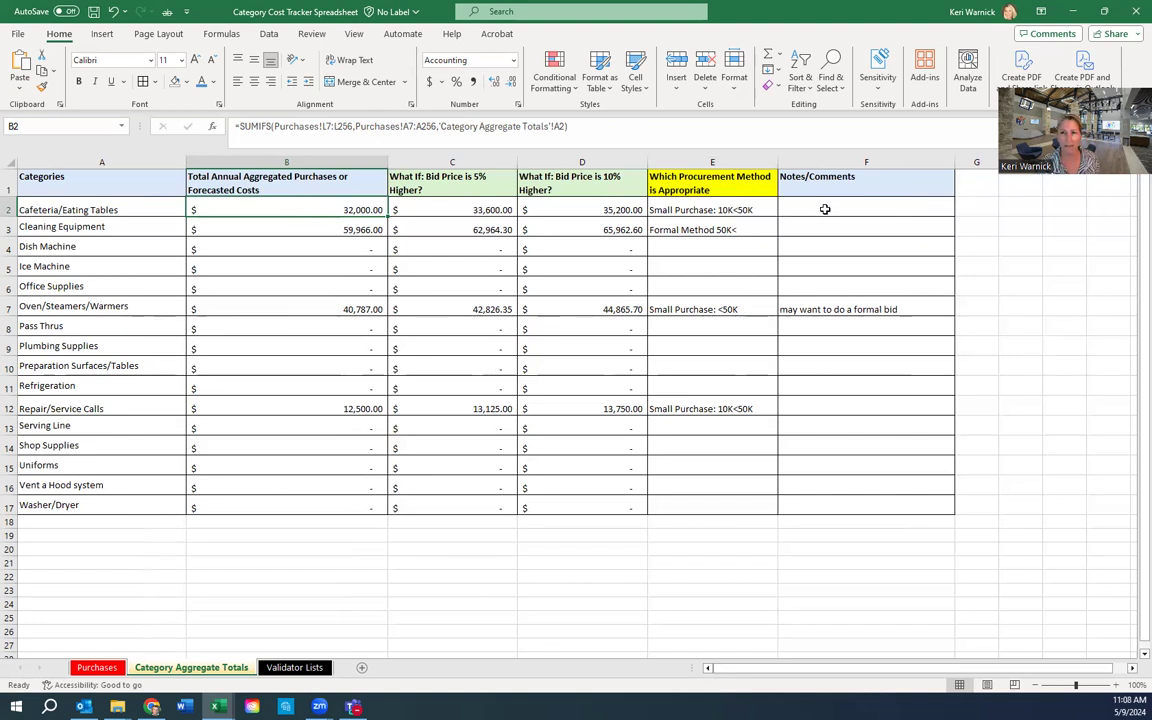
Examine the Notes/Comments column and the Oven/Steamers/Warmers row, including its procurement method and 10% higher projection.
{"action": "left_click", "coordinate": [850, 209]}
{"action": "left_click", "coordinate": [828, 157]}
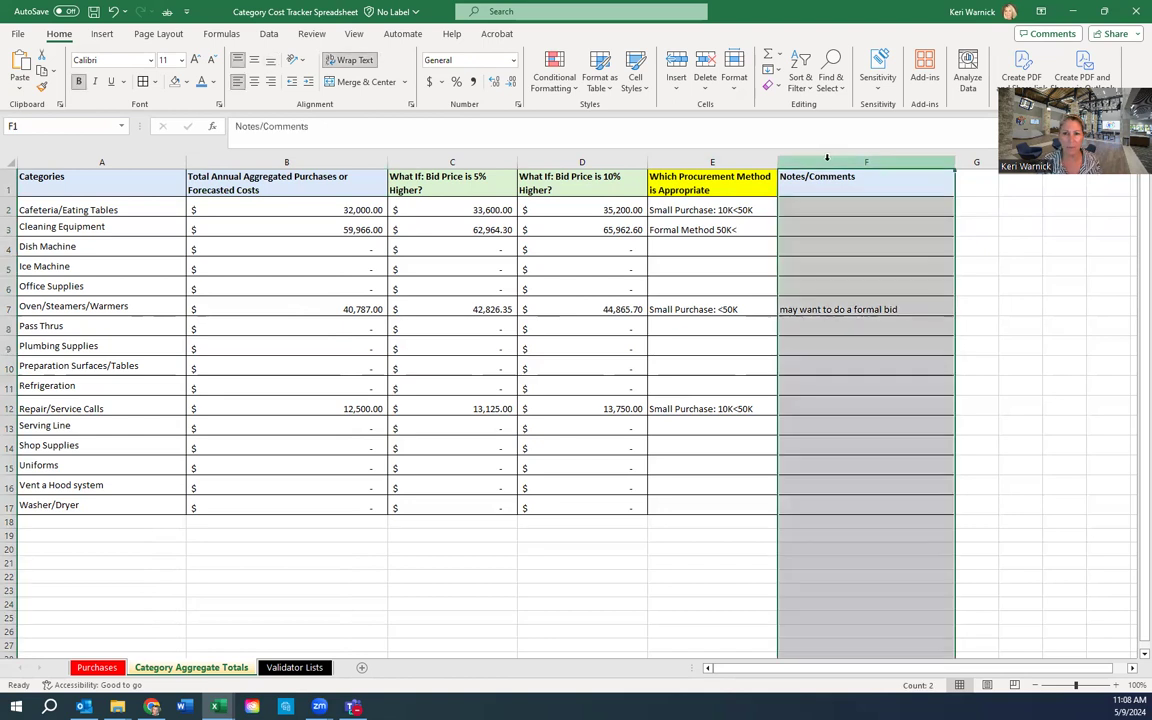
{"action": "left_click", "coordinate": [695, 306]}
{"action": "left_click", "coordinate": [542, 302]}
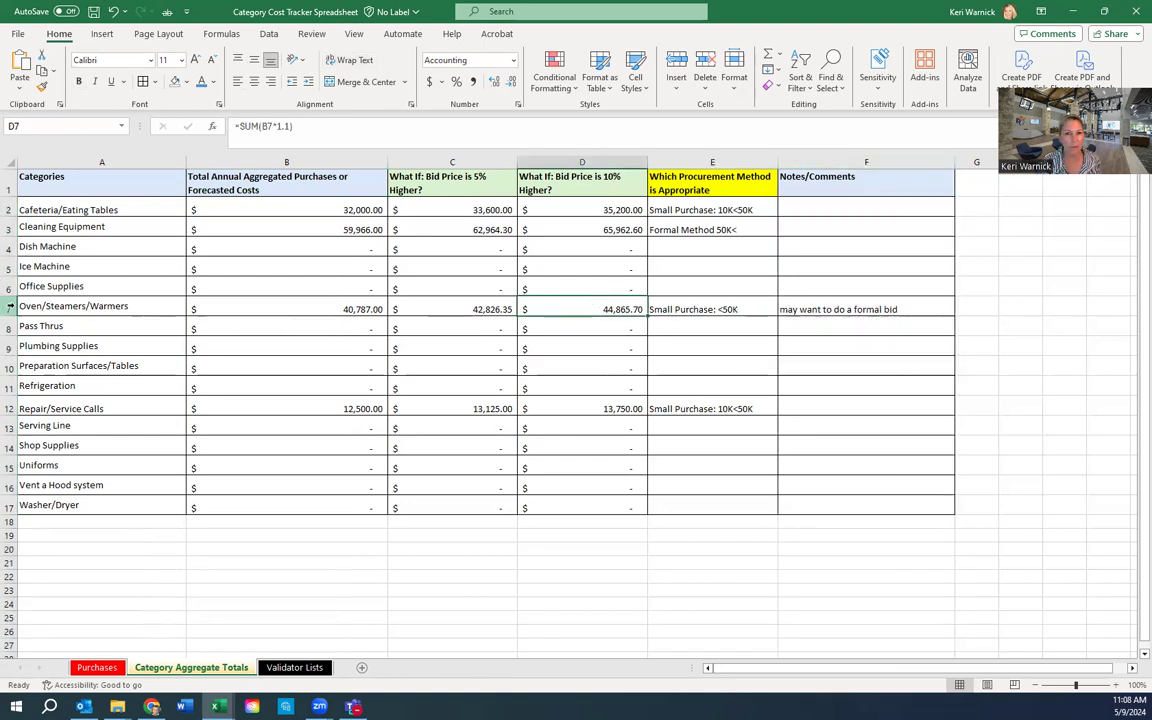
{"action": "left_click", "coordinate": [9, 308]}
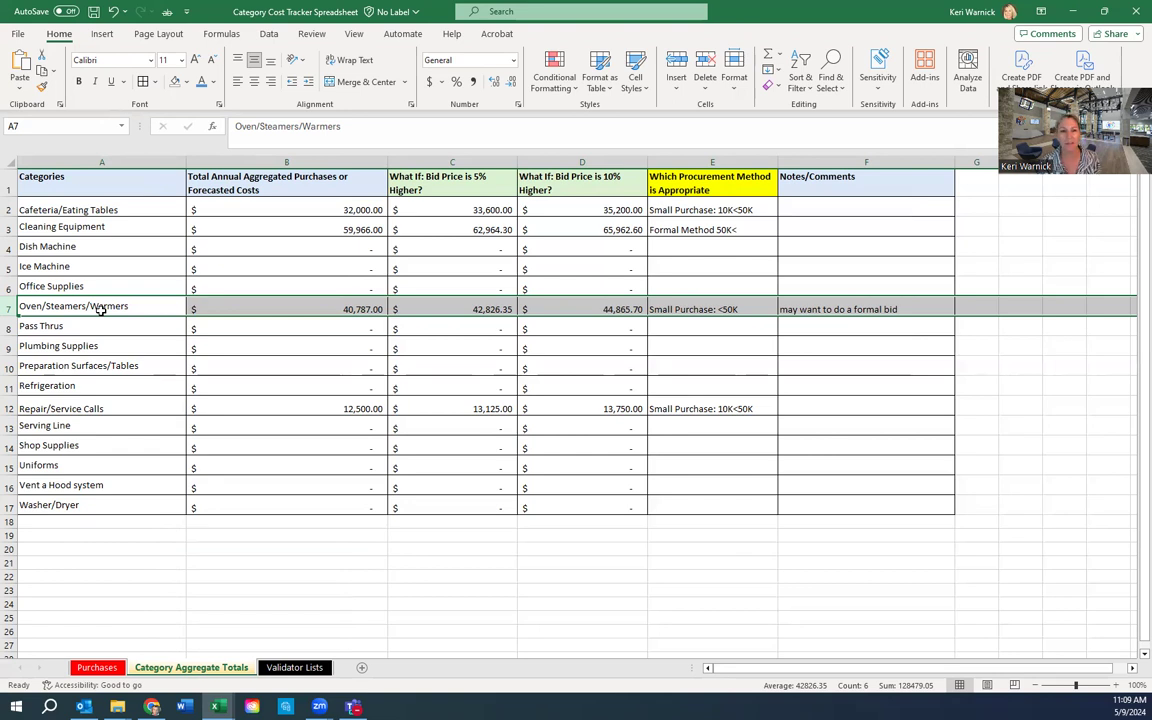
Return to the Purchases sheet and clear the column selection by choosing empty cell C21.
{"action": "left_click", "coordinate": [331, 274]}
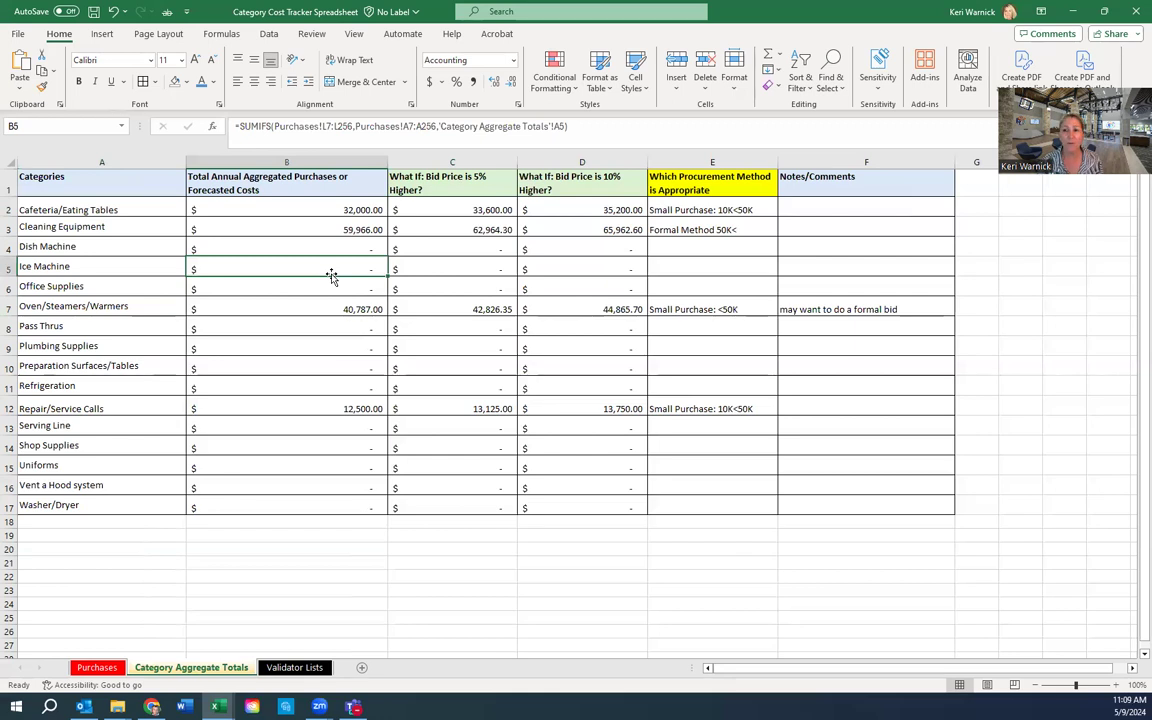
{"action": "left_click", "coordinate": [99, 668]}
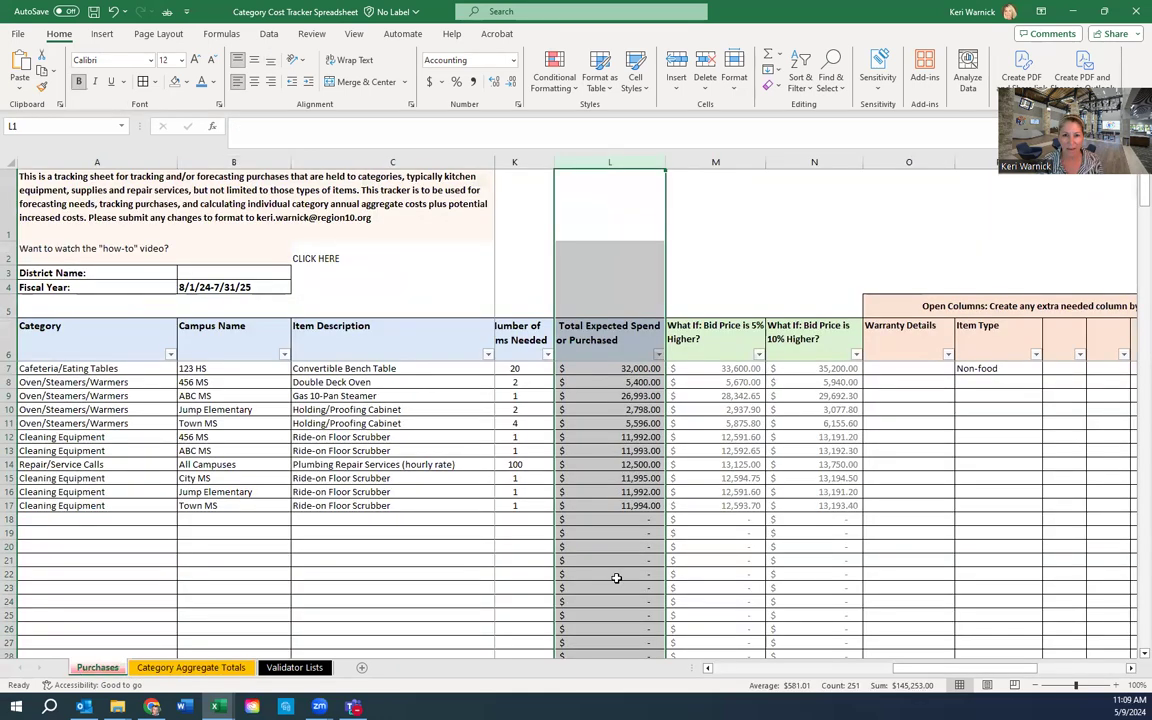
{"action": "left_click", "coordinate": [316, 554]}
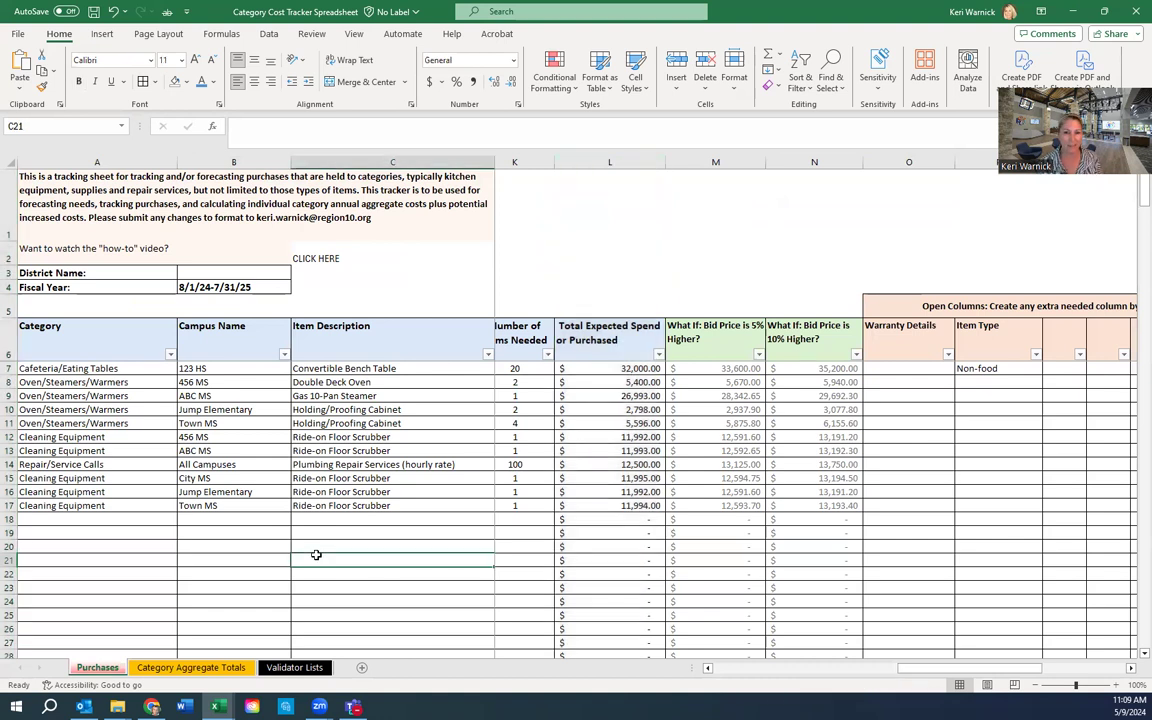